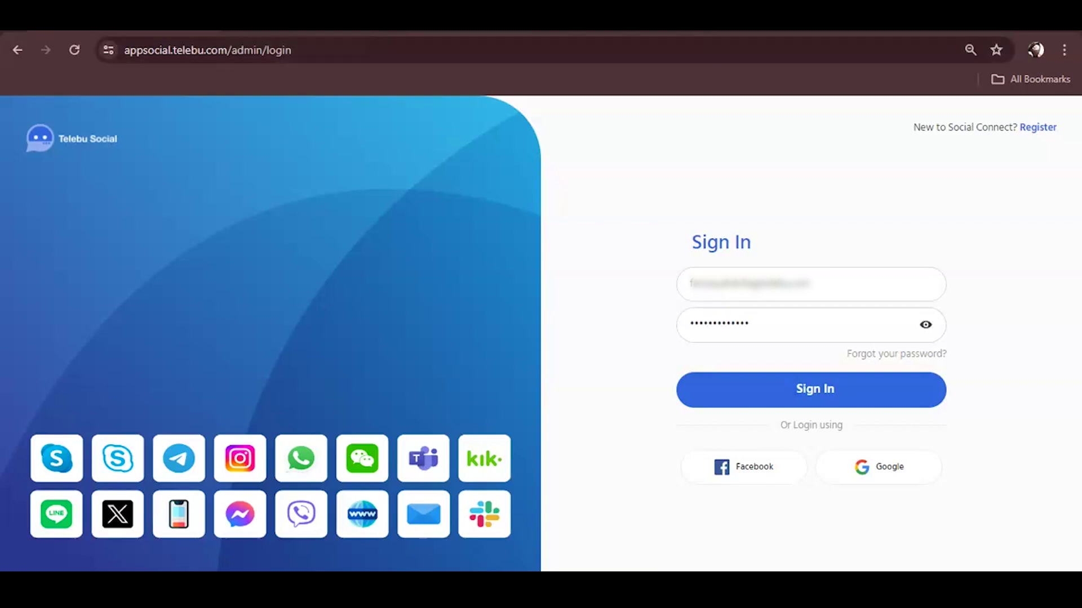
Step: Log in to the Telebu Social admin panel from the filled Sign In form
key(Return)
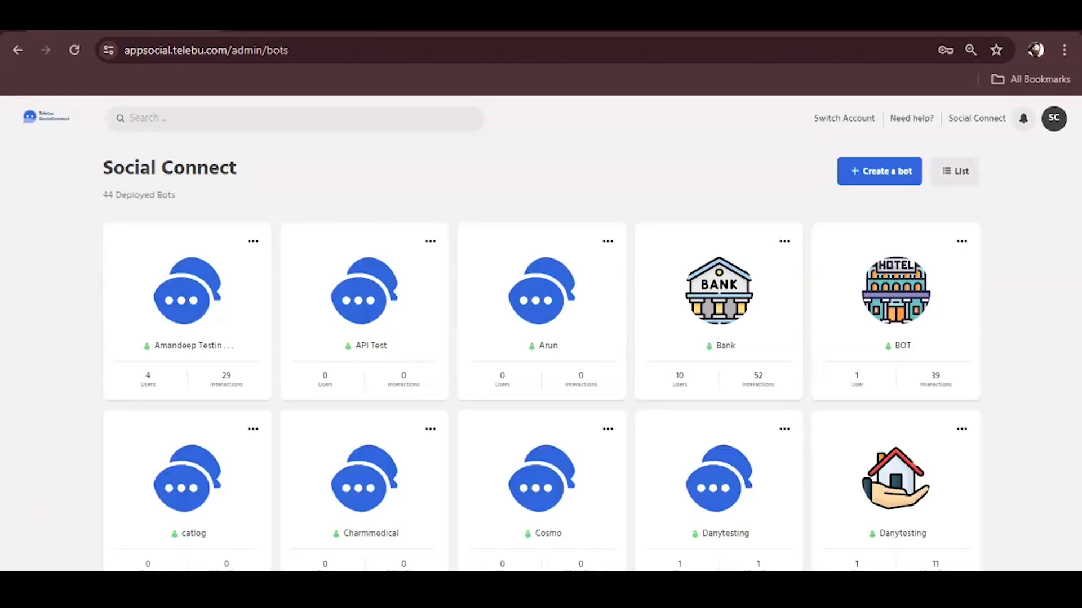
Step: Open the Demo WhatsApp bot and go to its Broadcast History page
scroll(540, 372, down, 3)
scroll(541, 372, down, 3)
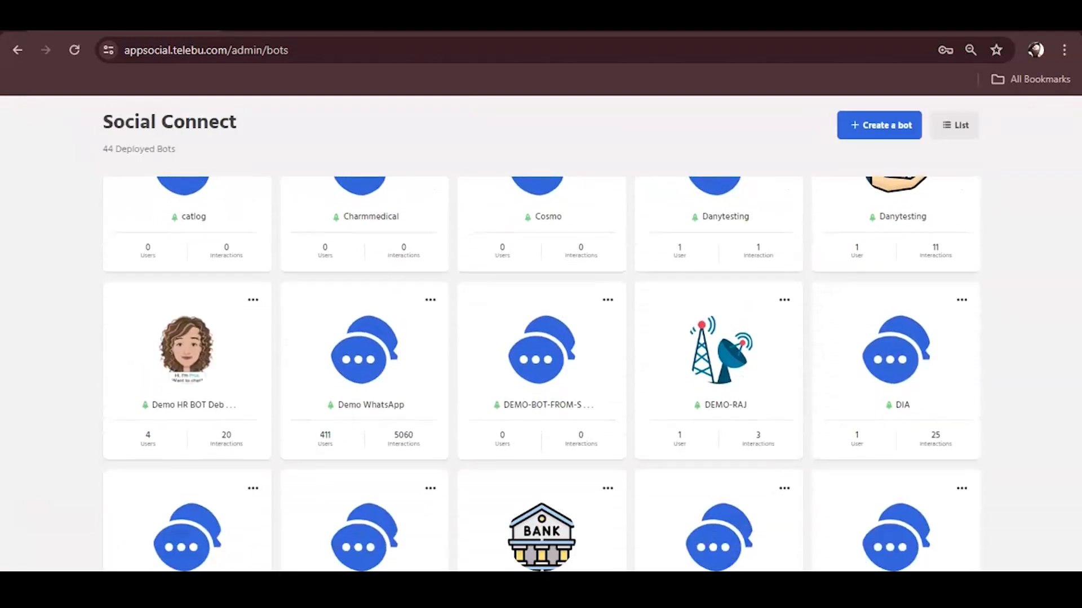
click(364, 355)
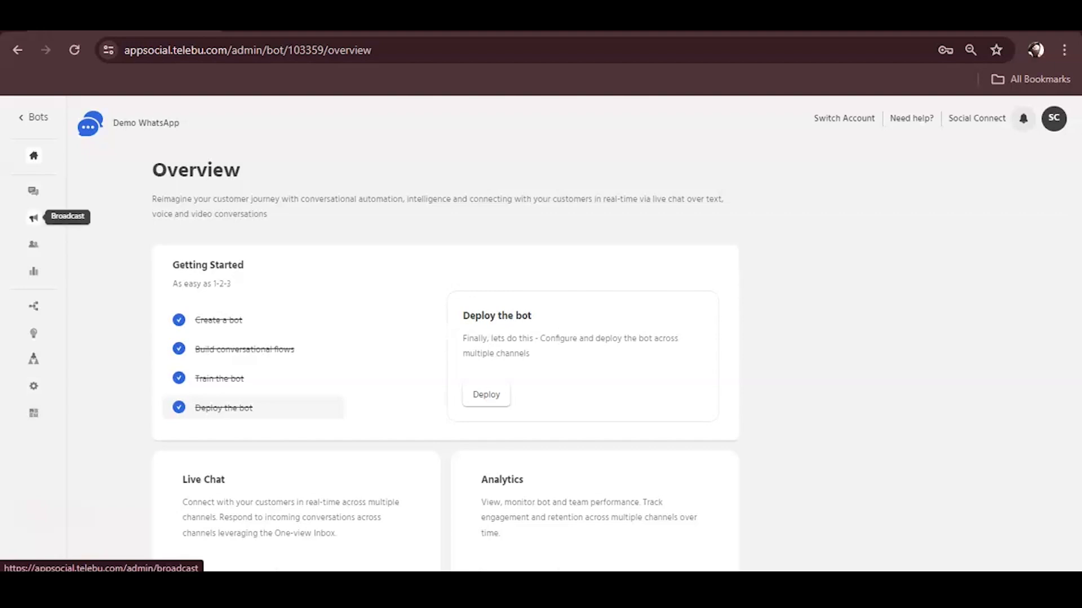
click(33, 218)
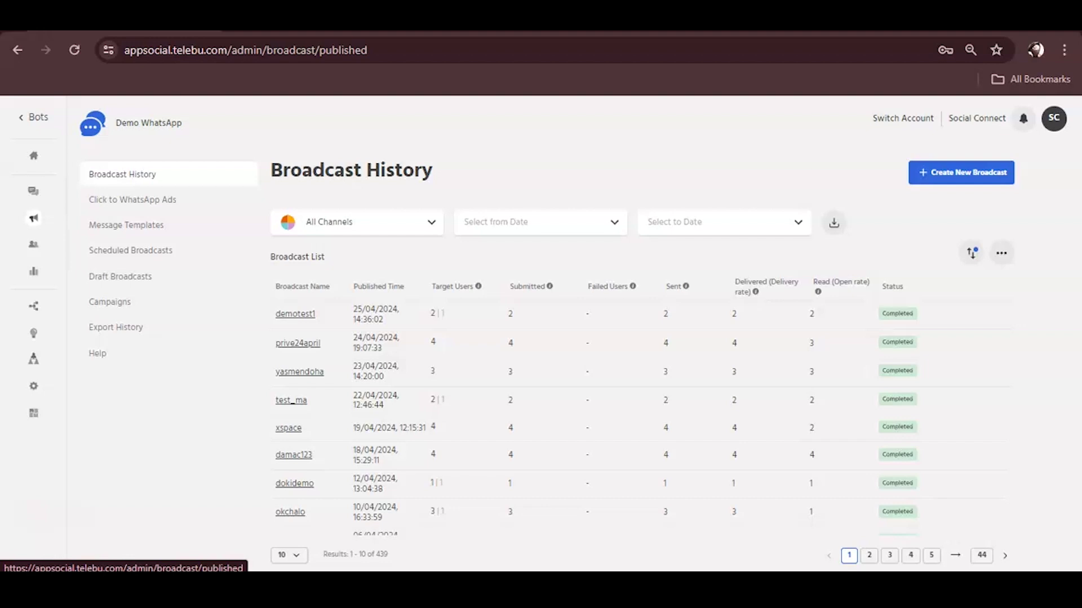
Step: Open the Message Templates page and scroll through the existing templates table
click(126, 225)
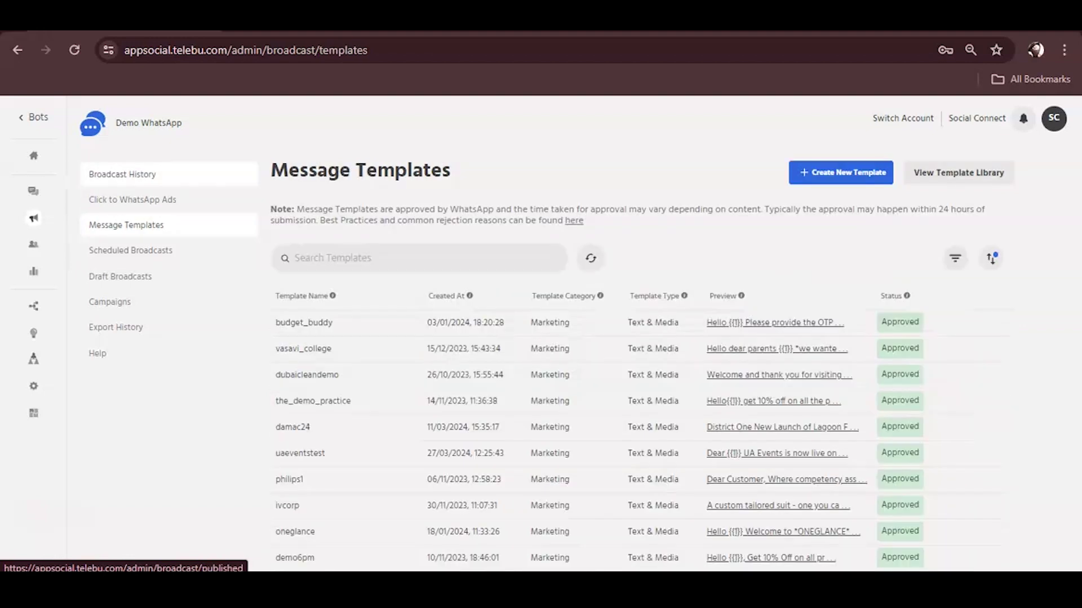
drag(88, 200, 450, 172)
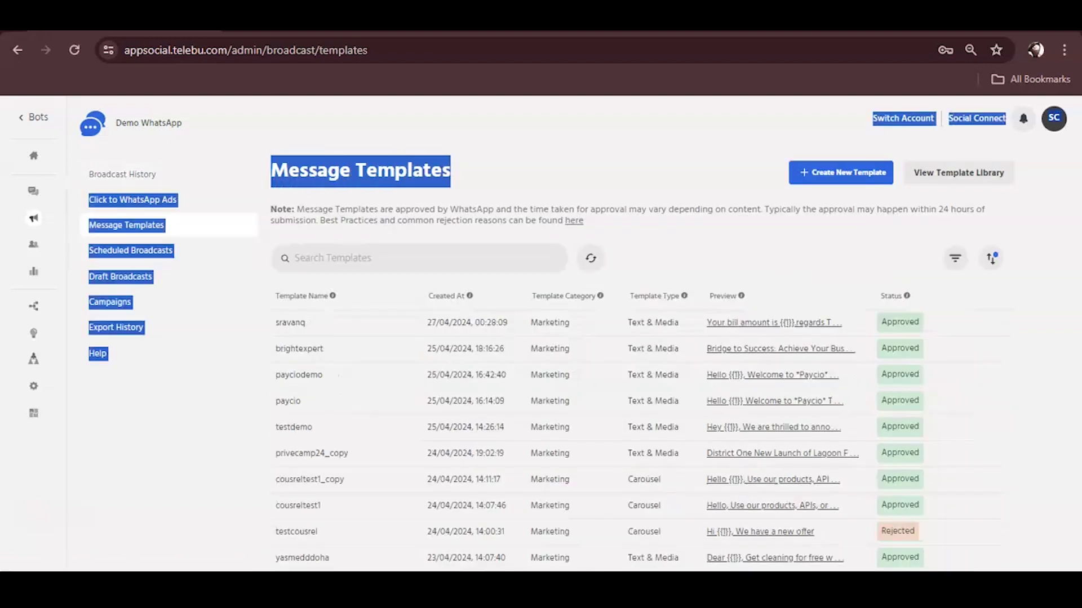
click(451, 171)
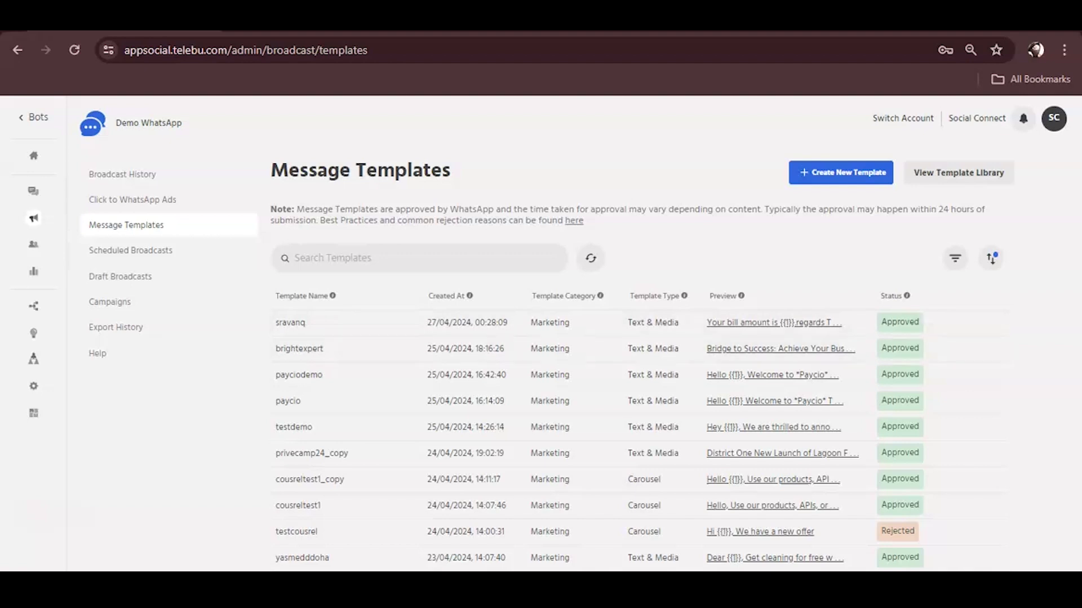
scroll(642, 440, down, 8)
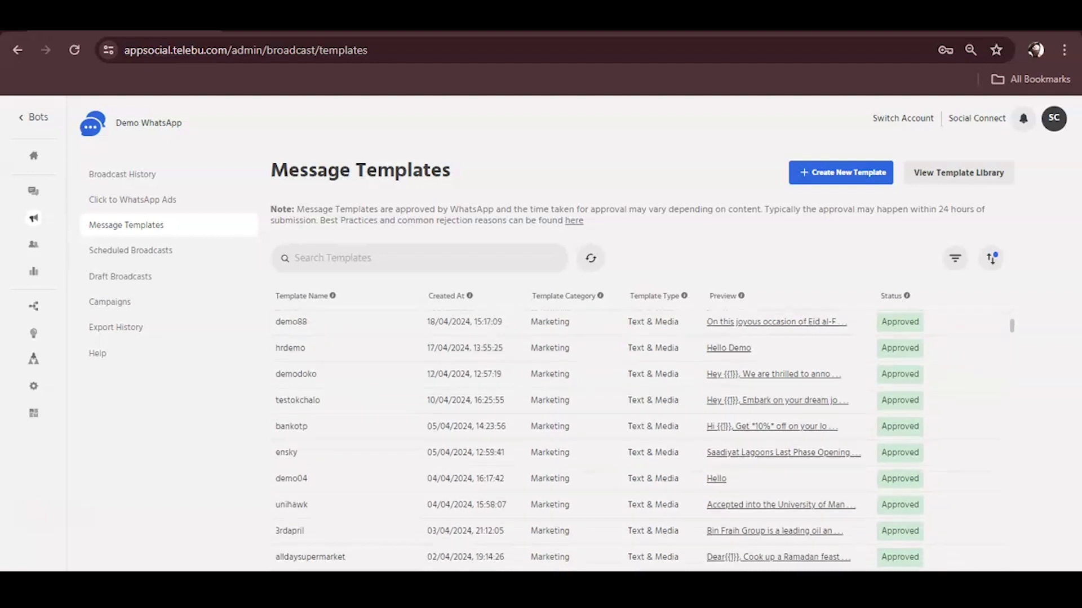
scroll(642, 366, down, 3)
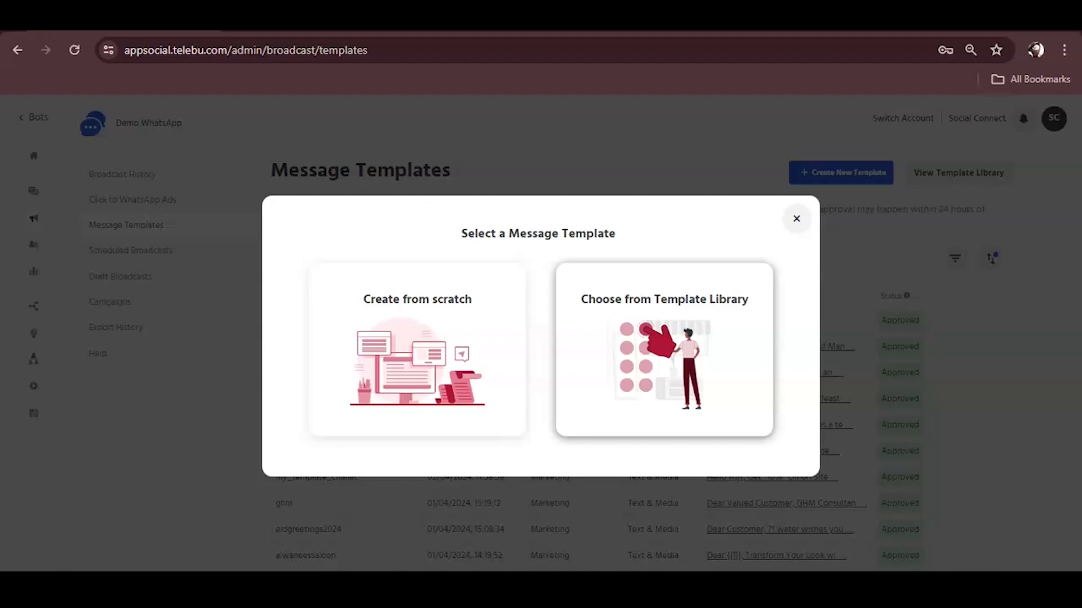
click(664, 349)
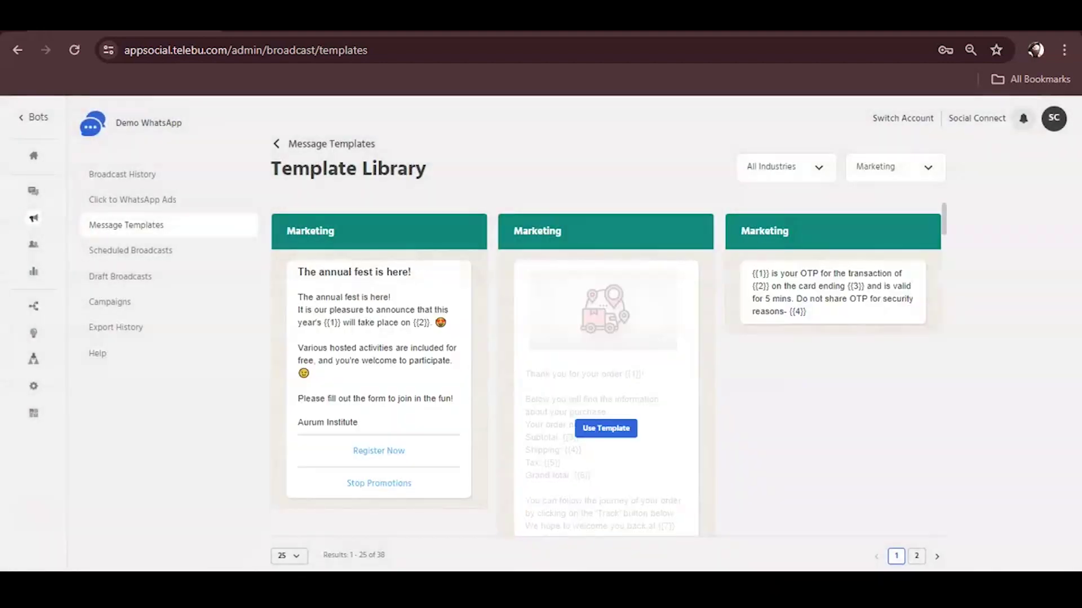
click(797, 167)
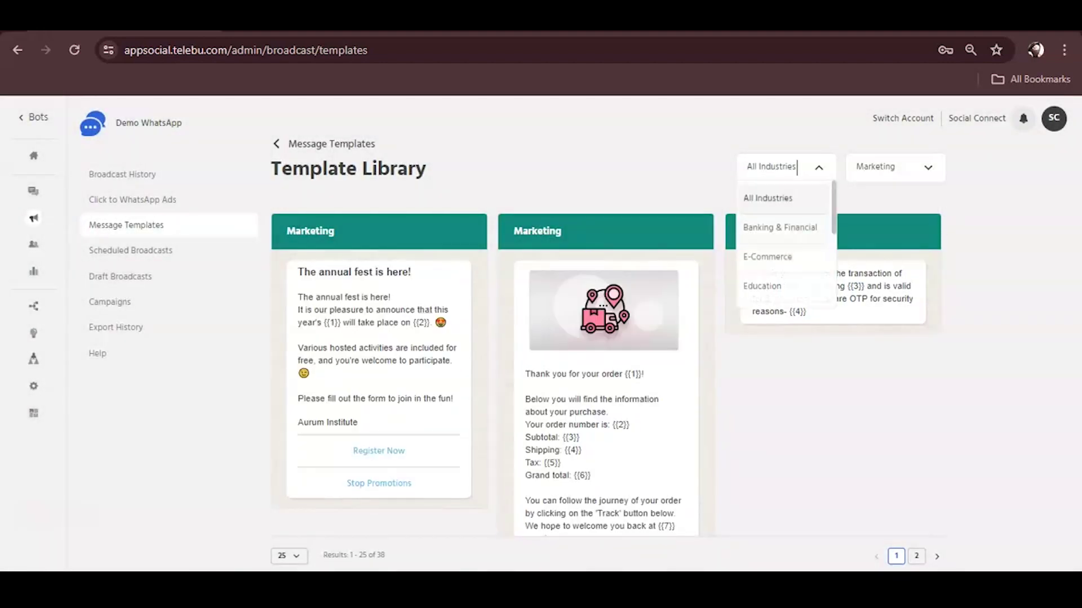
scroll(783, 248, down, 5)
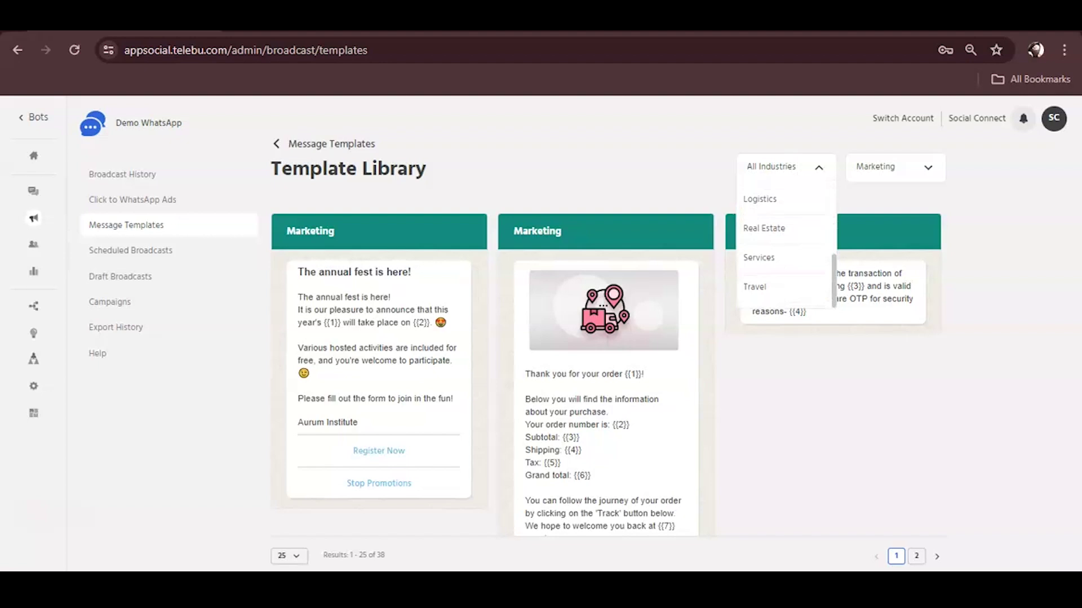
click(890, 167)
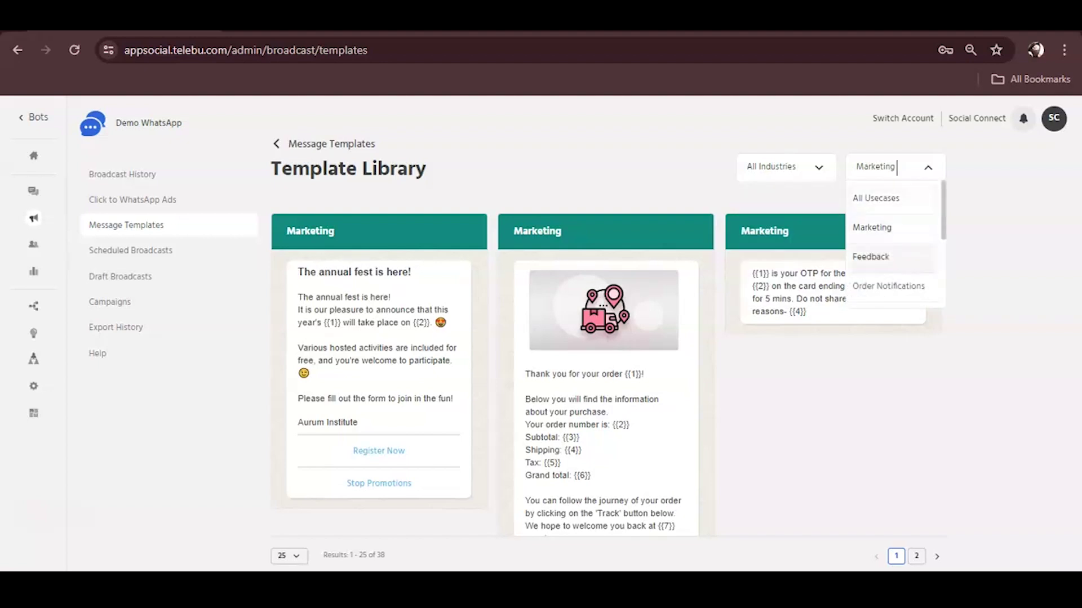
scroll(891, 248, down, 3)
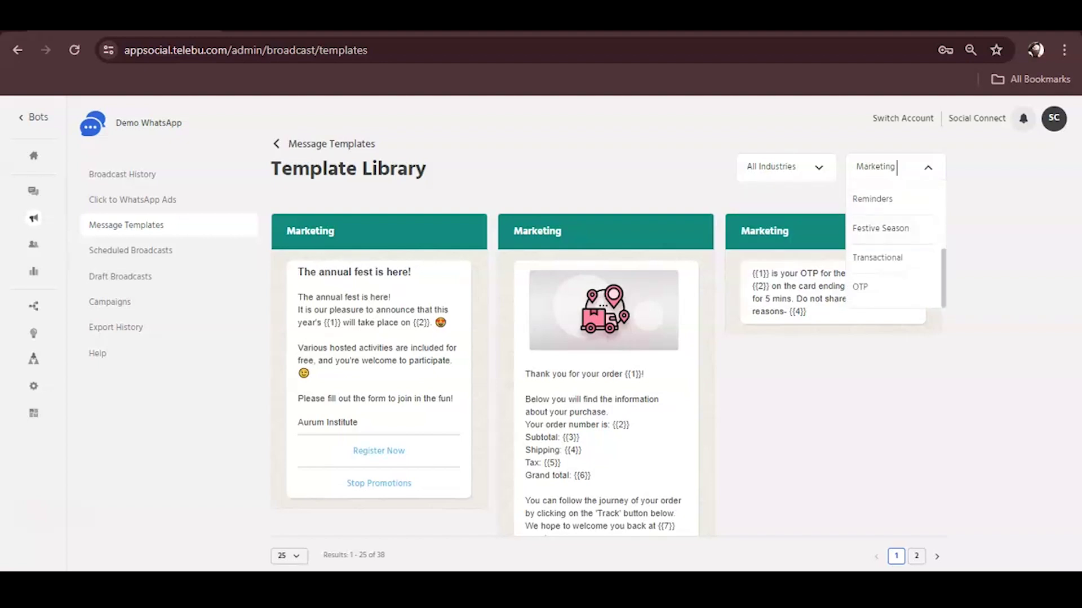
scroll(606, 428, down, 5)
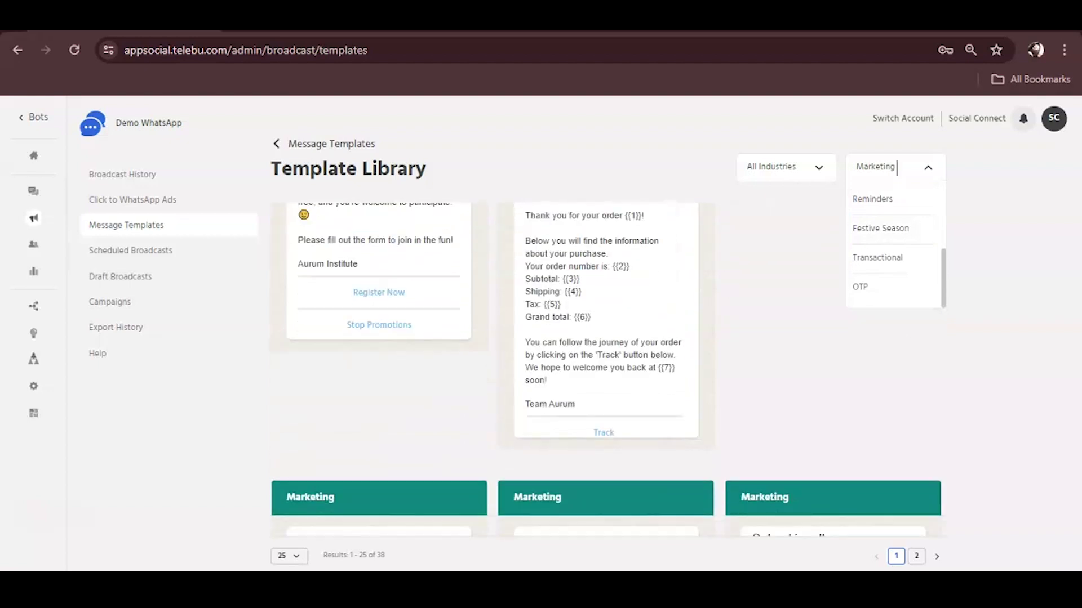
key(Escape)
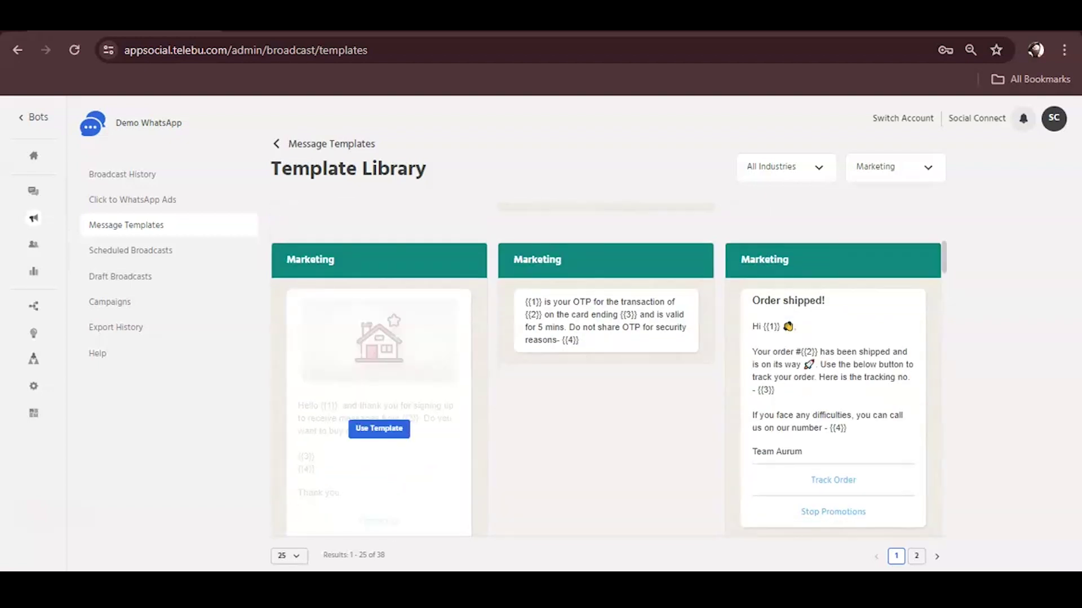
scroll(379, 360, down, 5)
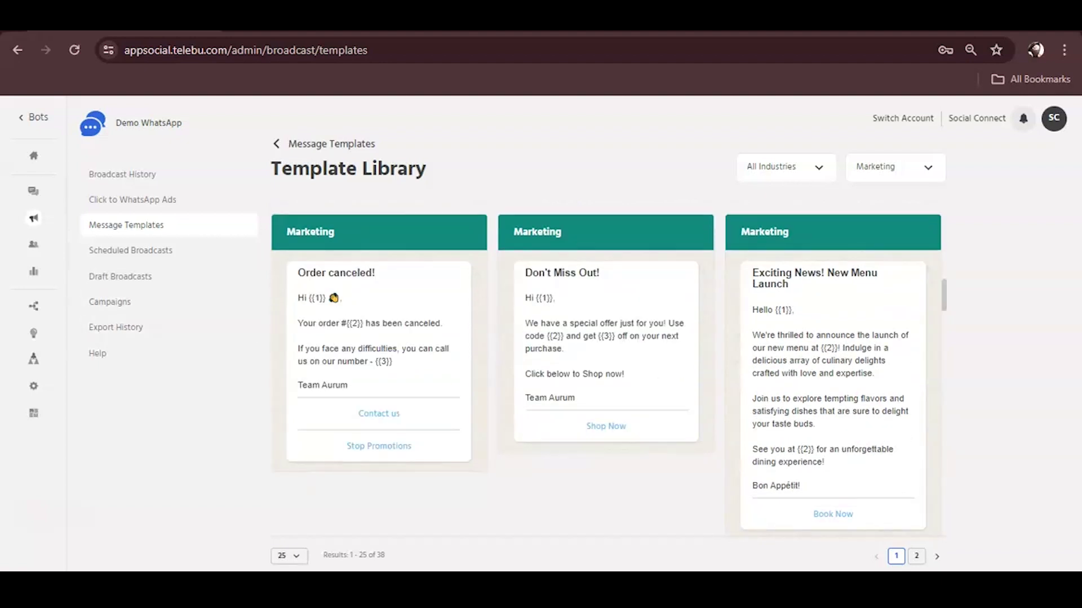
click(893, 167)
scroll(893, 242, down, 2)
scroll(893, 243, up, 2)
scroll(893, 242, up, 1)
click(871, 224)
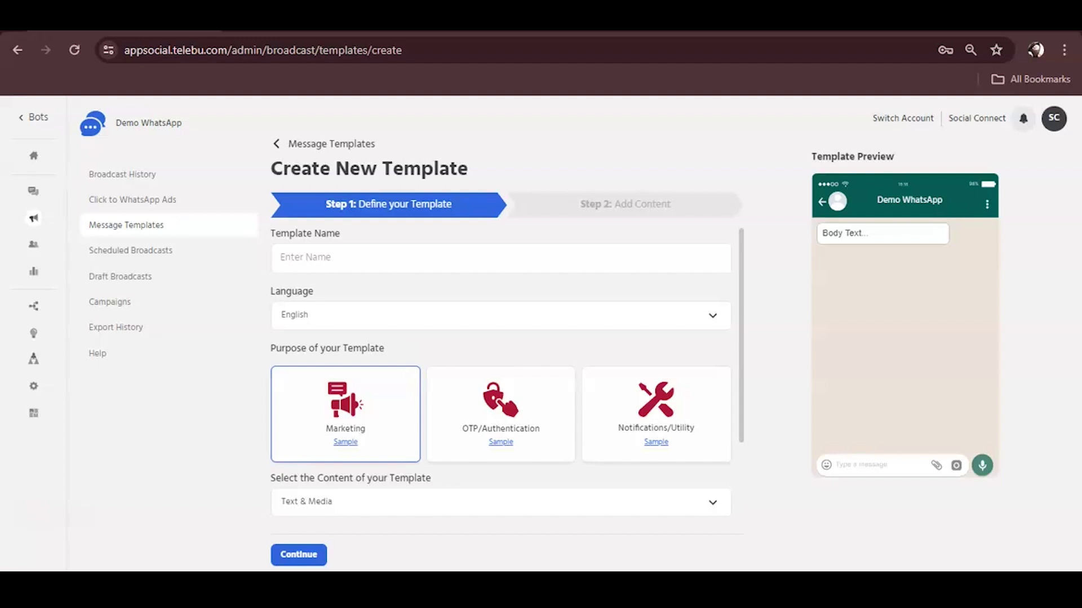
Step: Name the new template telebu_social and leave its language set to English
click(304, 258)
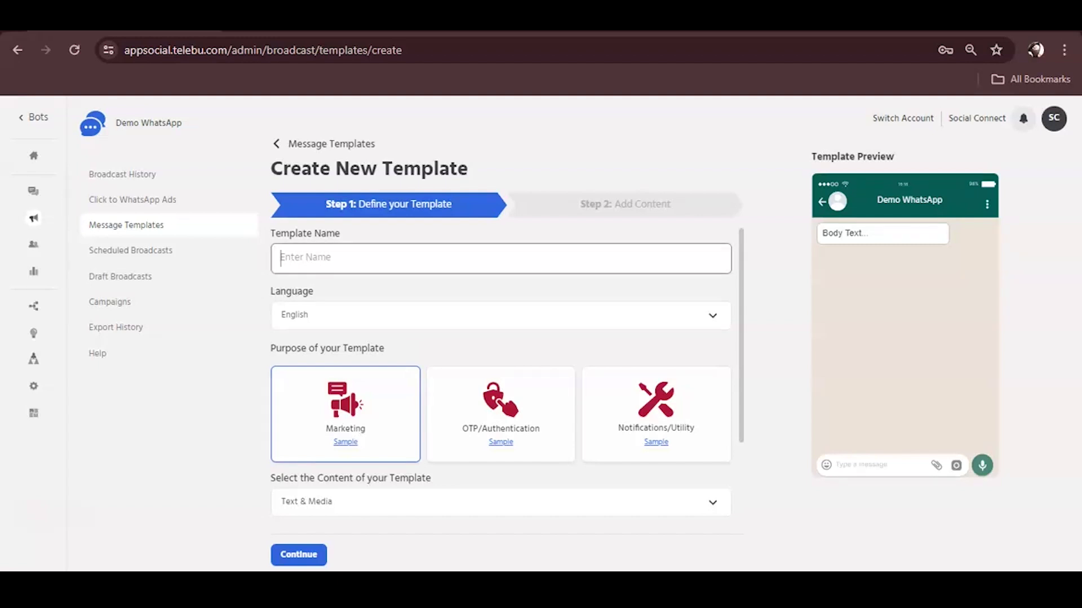
text(telebu_social)
click(496, 314)
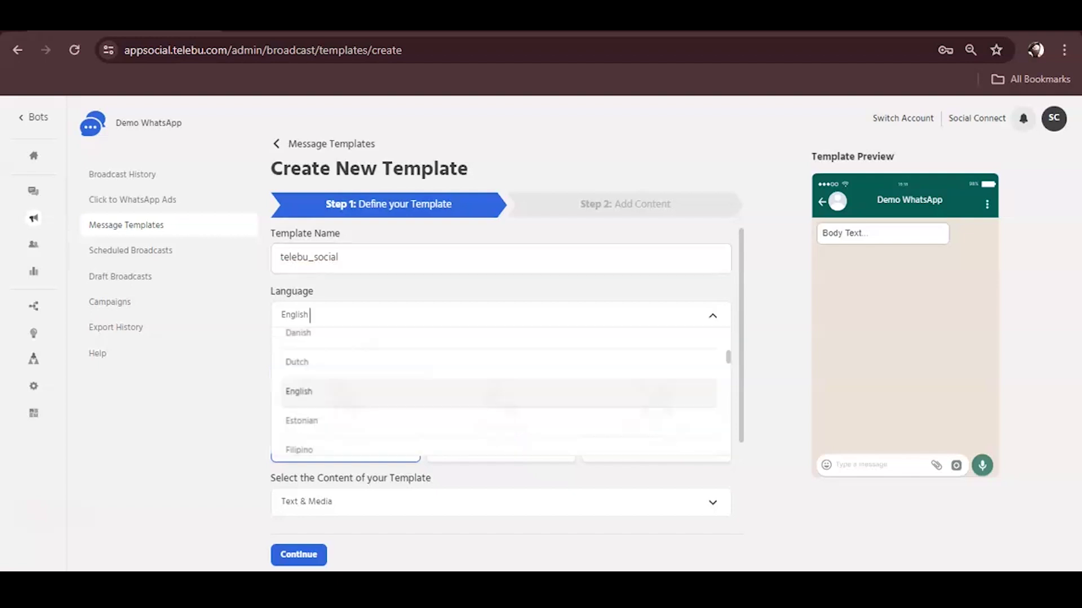
scroll(495, 389, down, 2)
scroll(495, 389, down, 15)
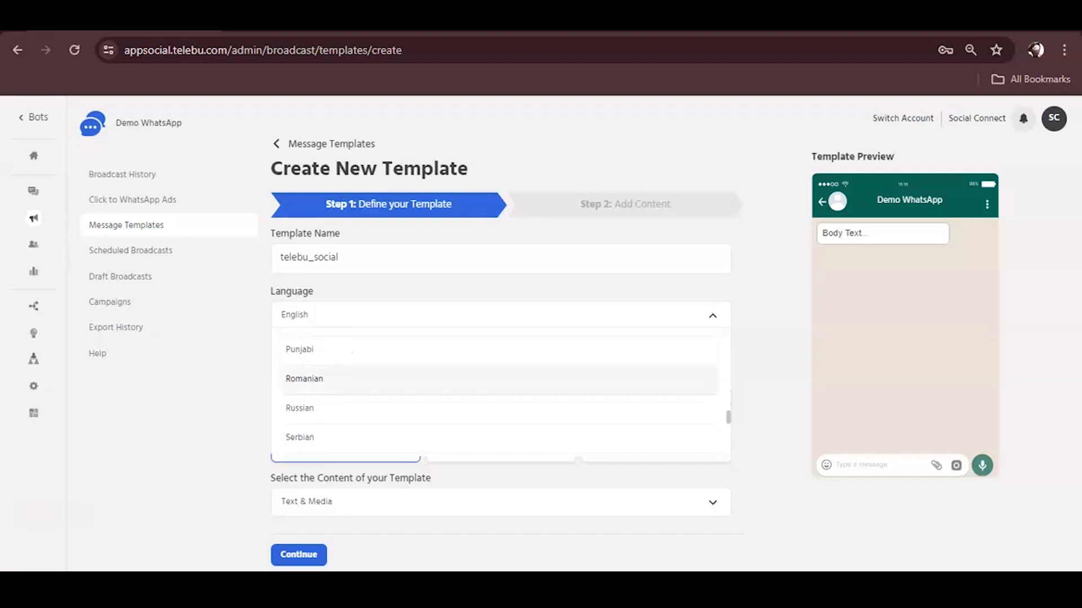
scroll(496, 372, down, 5)
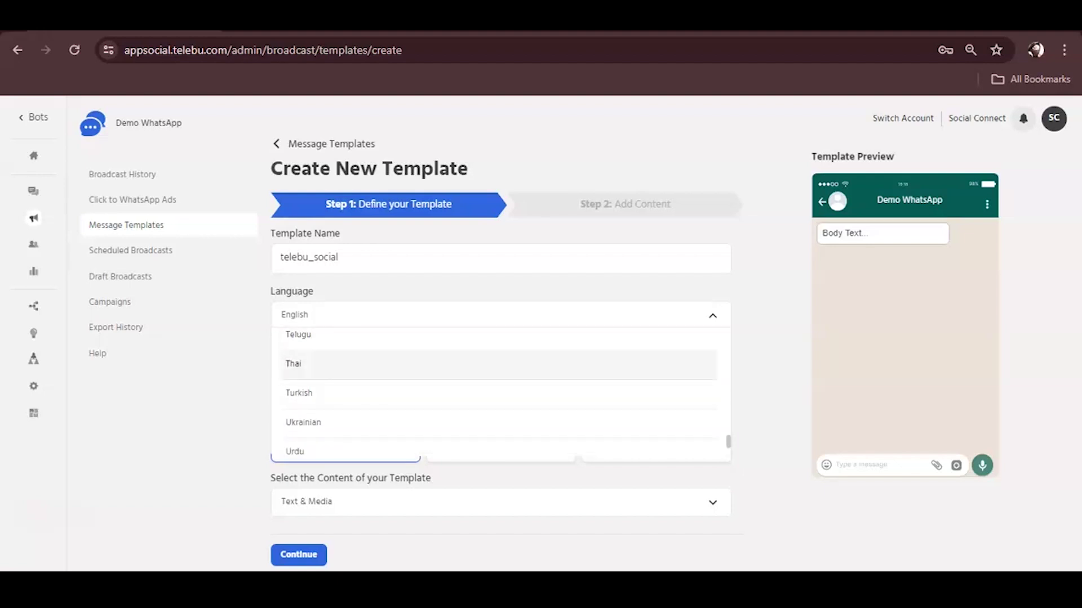
scroll(496, 372, down, 3)
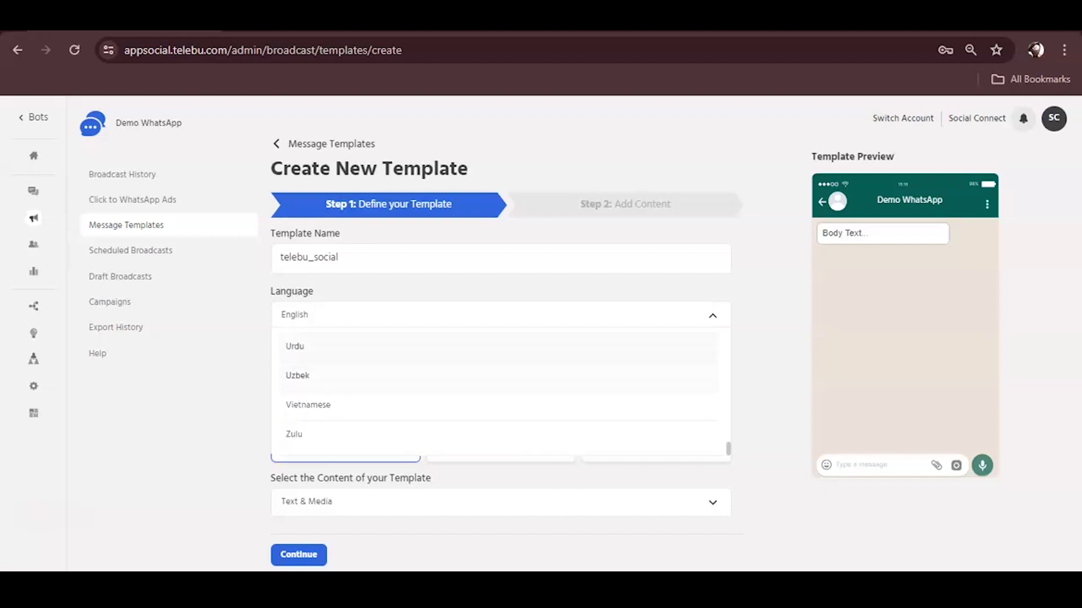
key(Escape)
scroll(502, 375, down, 2)
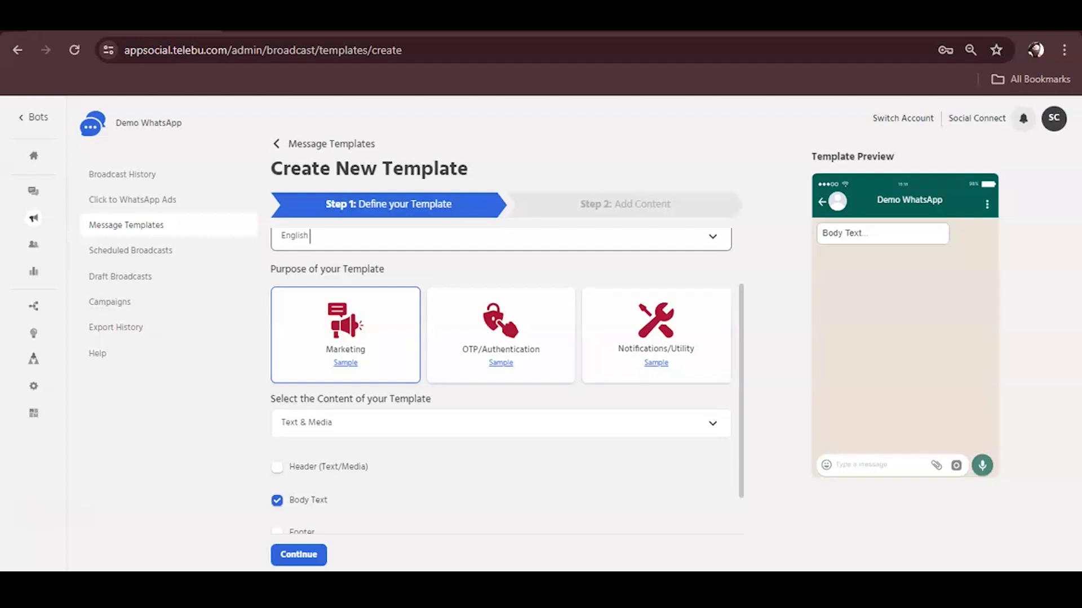
Step: Keep Text & Media content and enable Header, Footer and Buttons alongside Body Text
scroll(507, 381, down, 1)
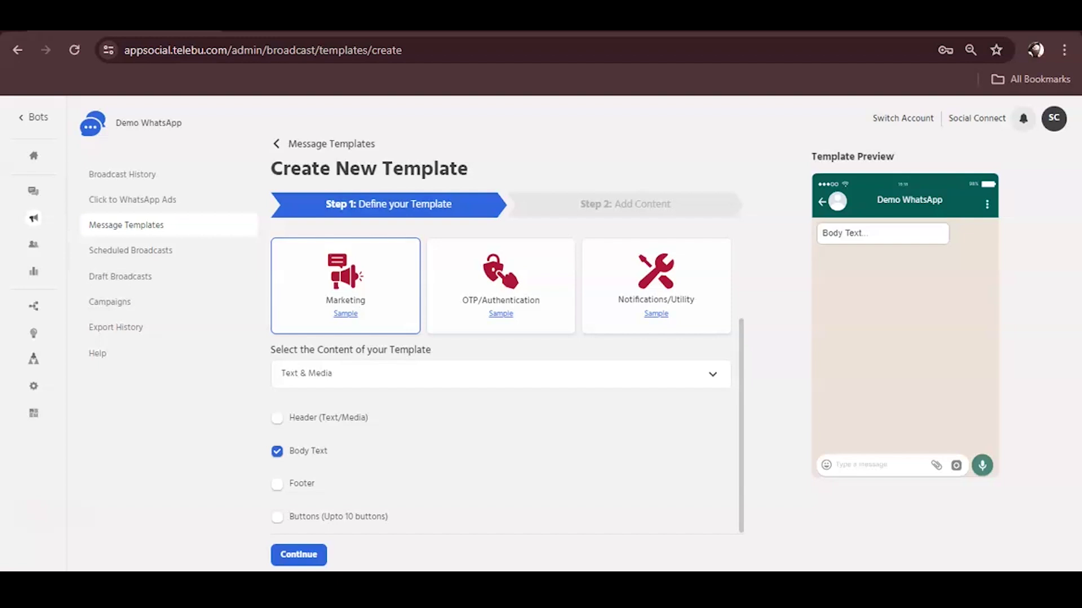
click(501, 374)
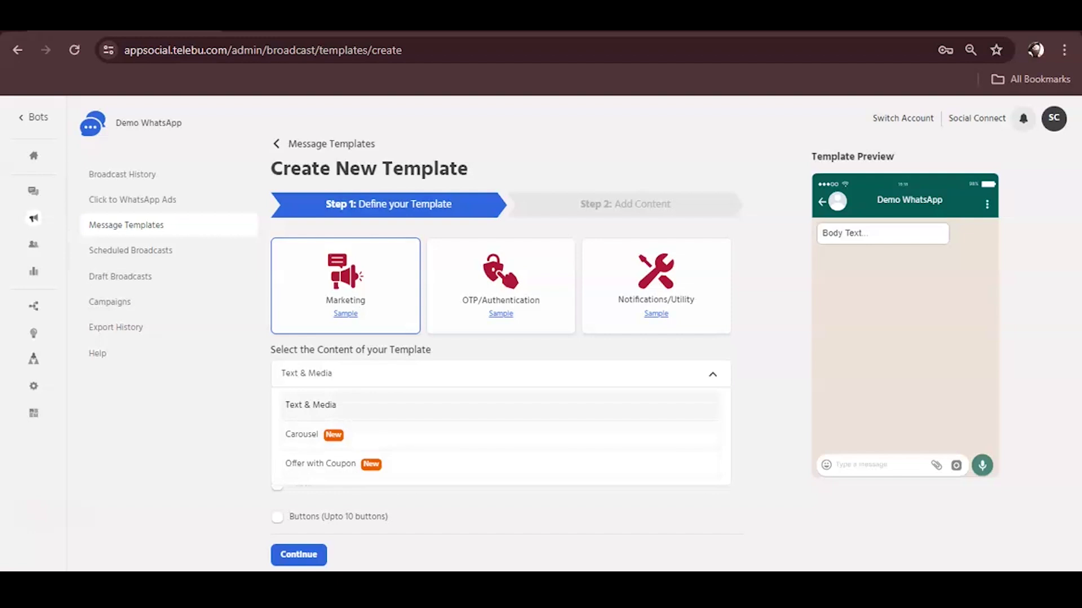
key(Return)
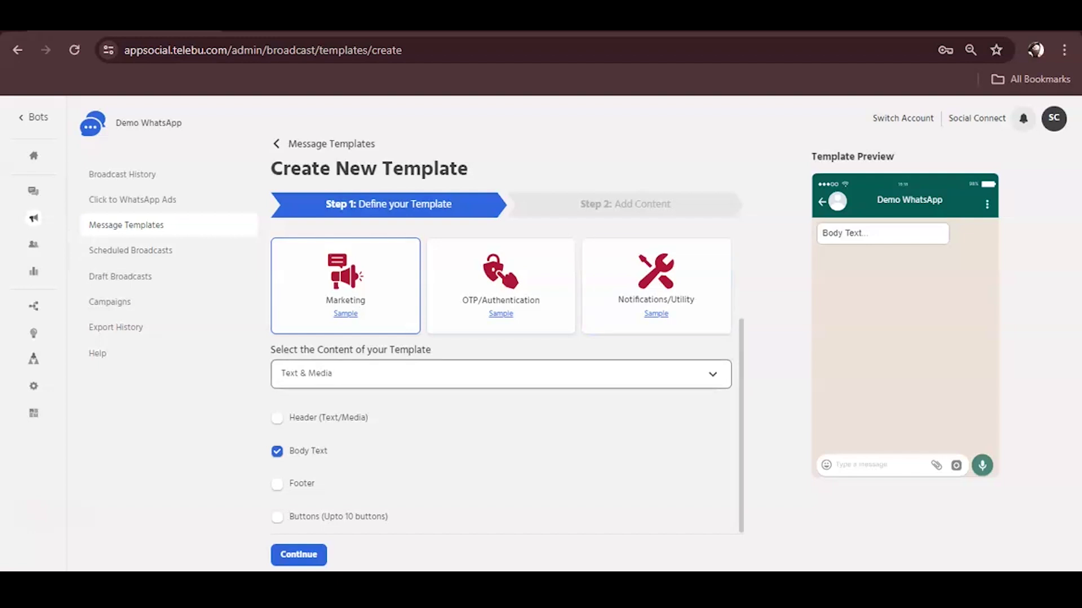
click(276, 417)
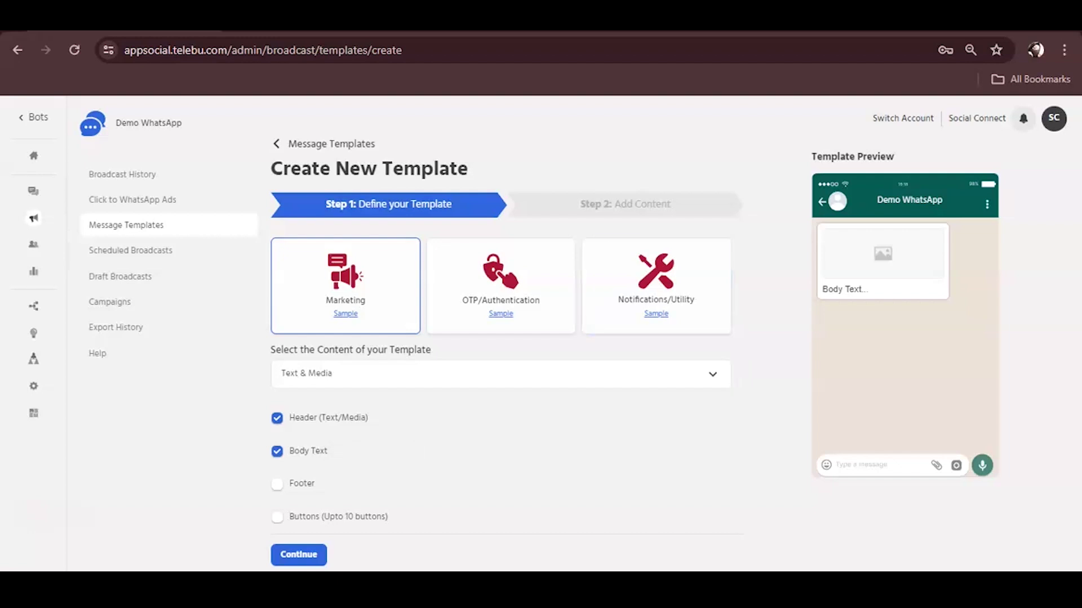
click(276, 483)
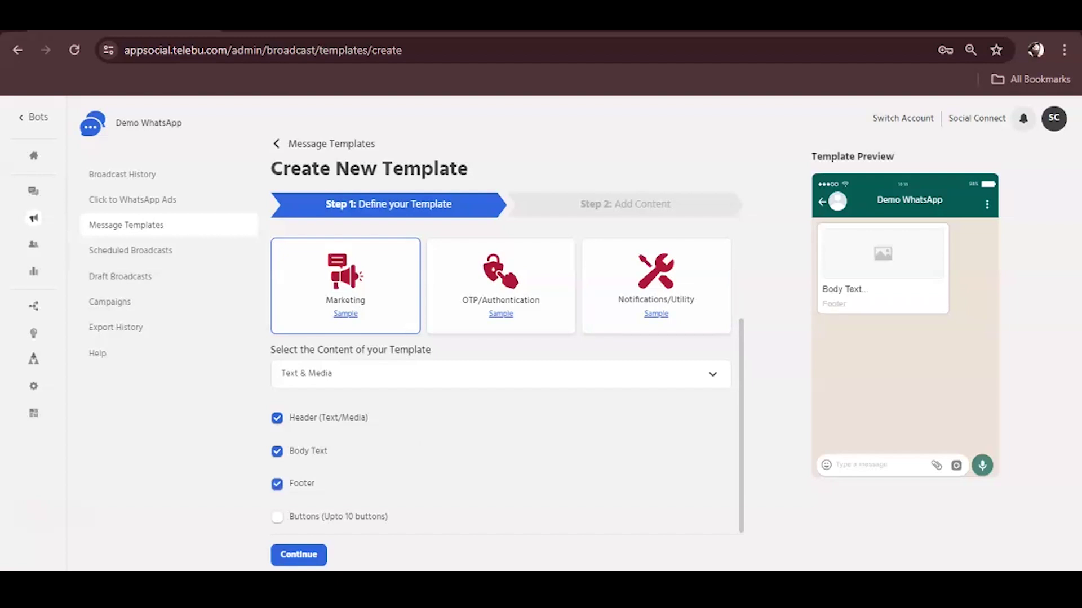
click(277, 517)
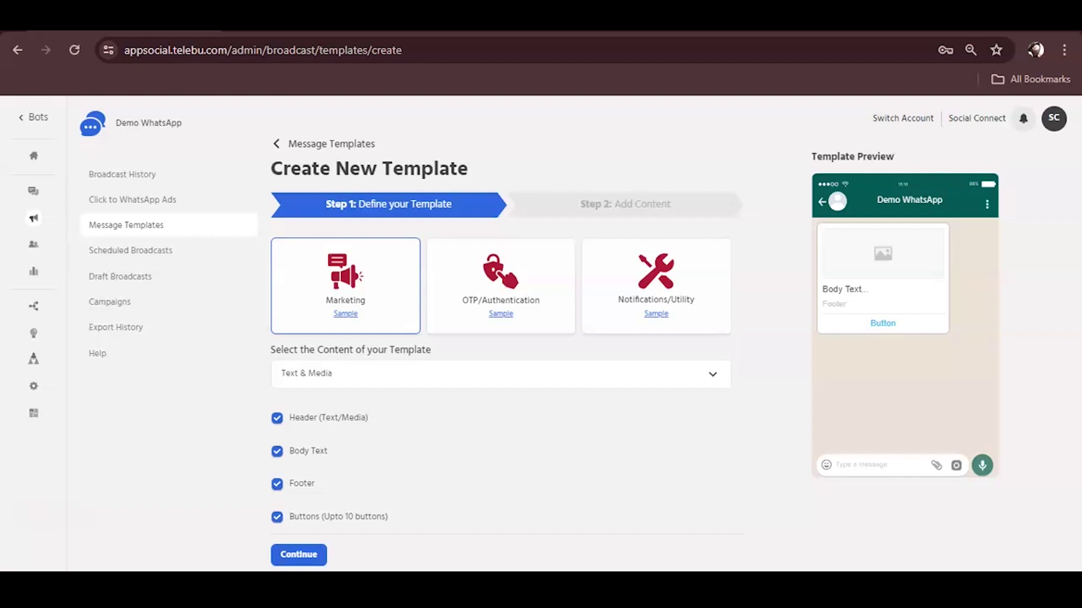
scroll(500, 375, up, 3)
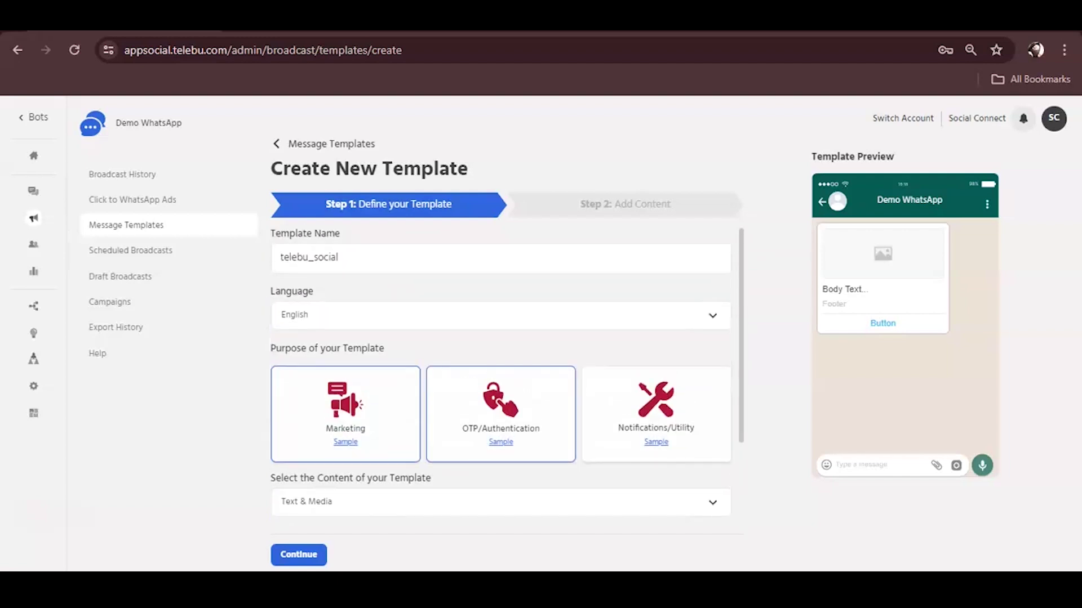
scroll(500, 414, down, 3)
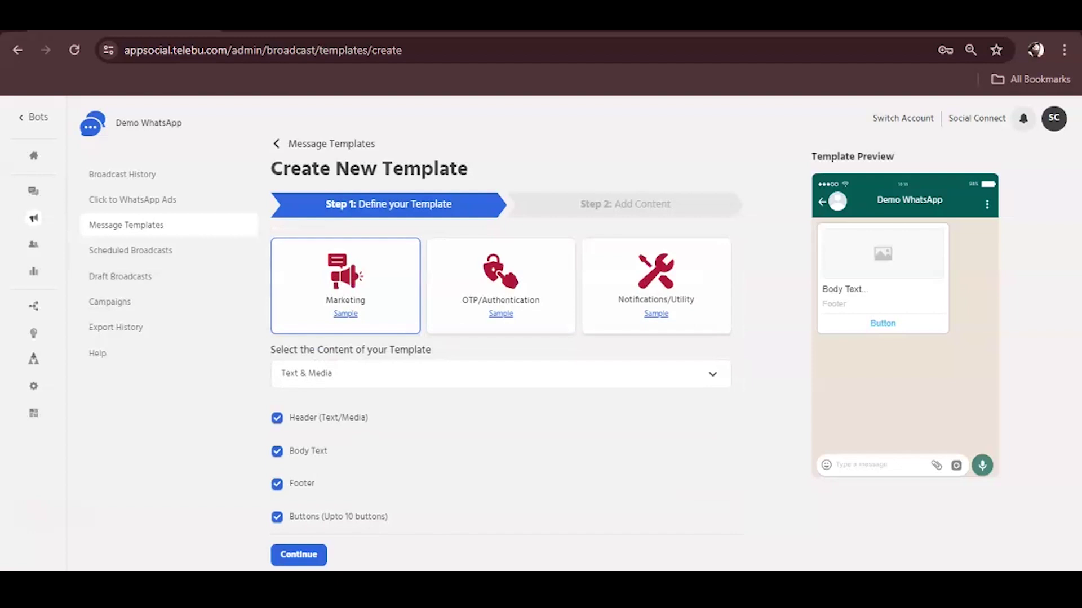
Step: Continue to Step 2 and upload the 'telebu demo' image from Downloads as the header
click(298, 555)
scroll(500, 381, up, 3)
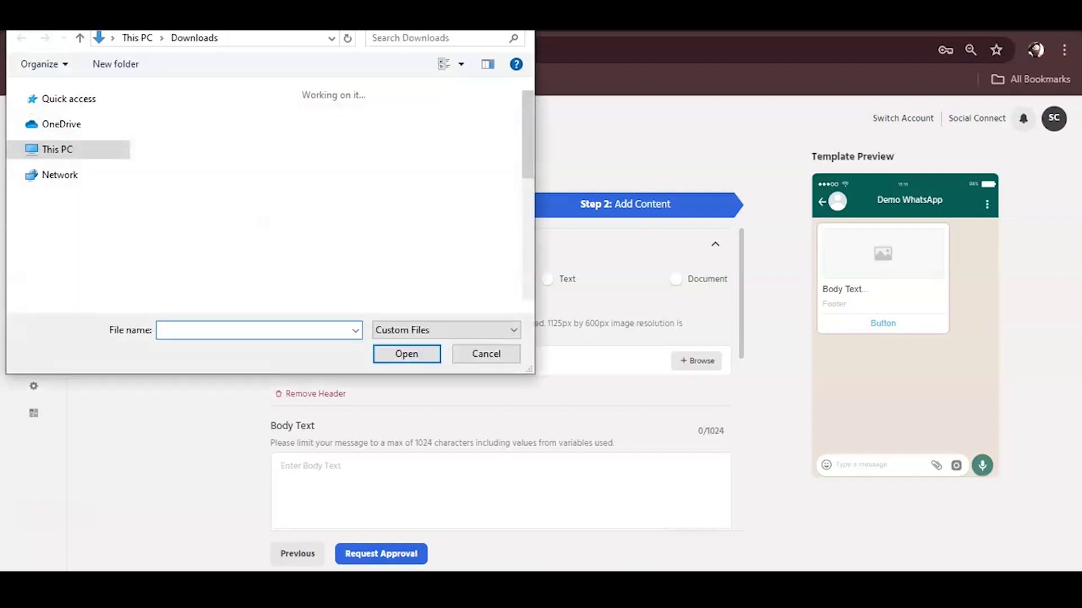
scroll(253, 256, down, 15)
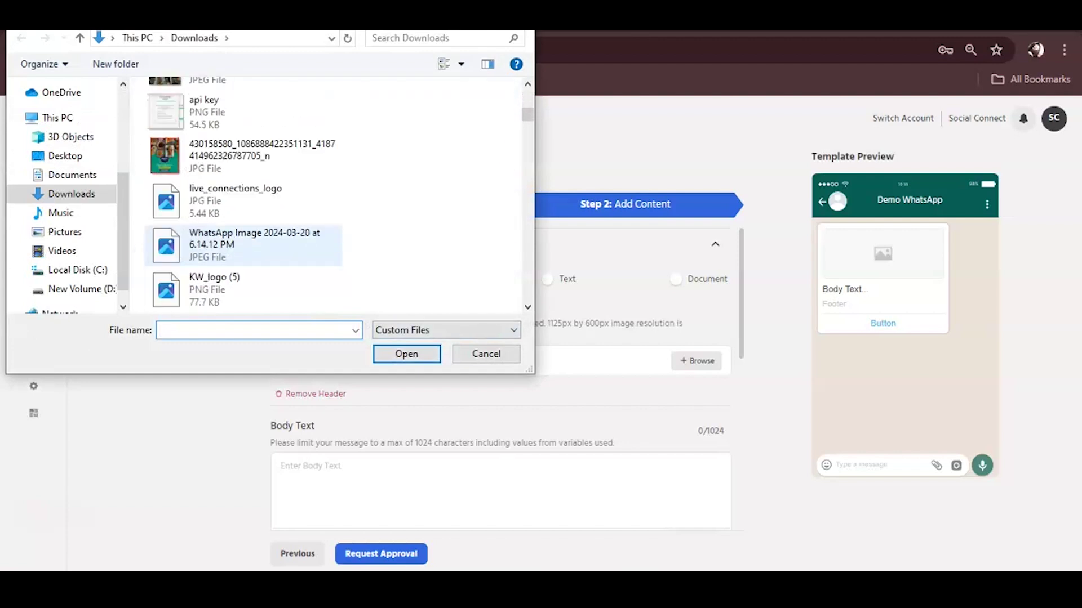
scroll(332, 195, down, 10)
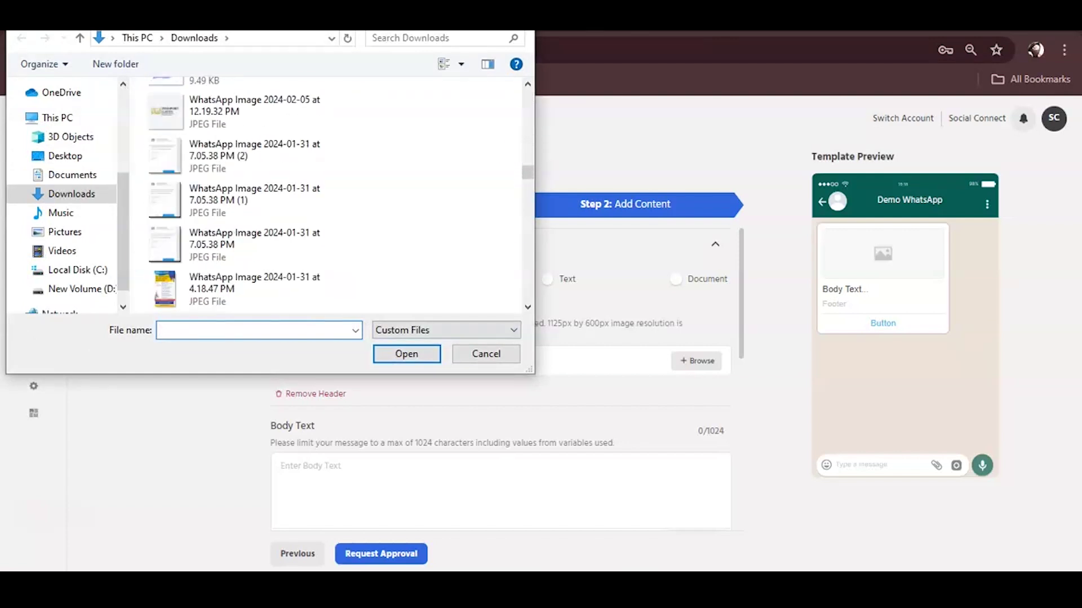
scroll(333, 191, down, 10)
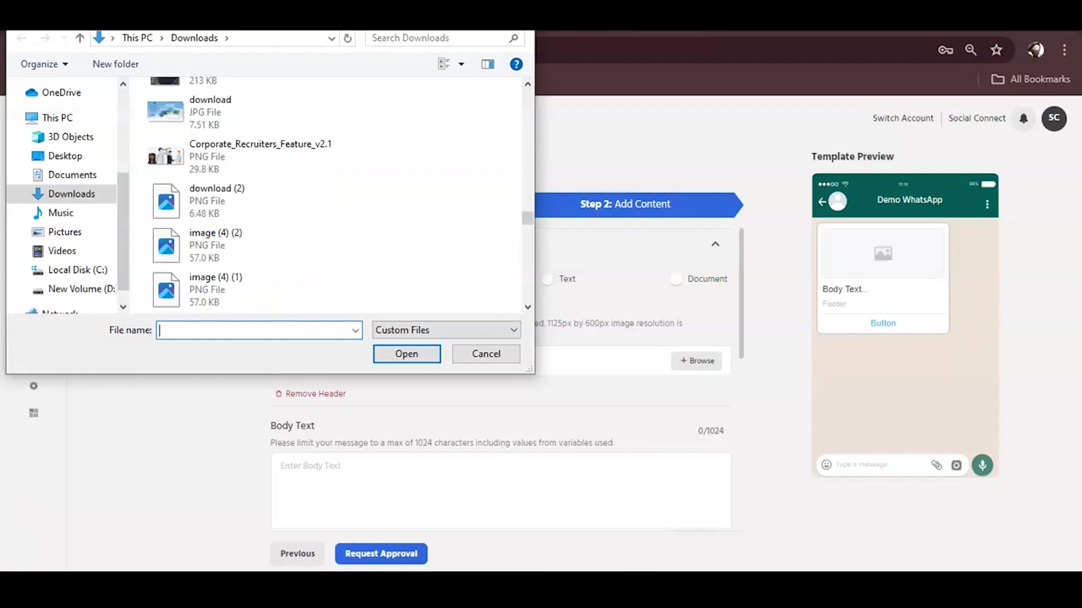
scroll(333, 242, down, 10)
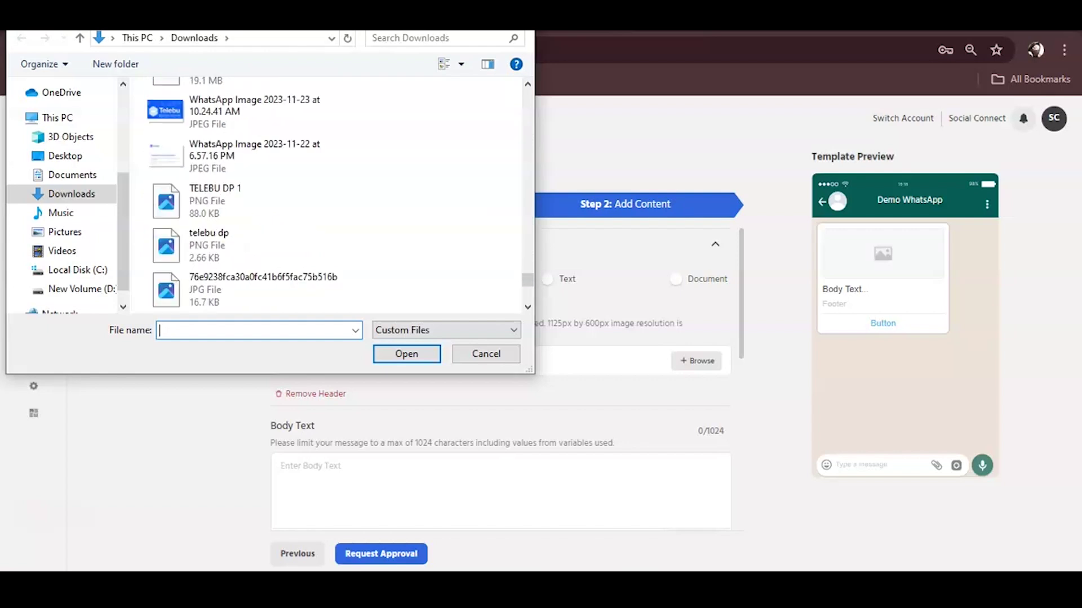
click(242, 246)
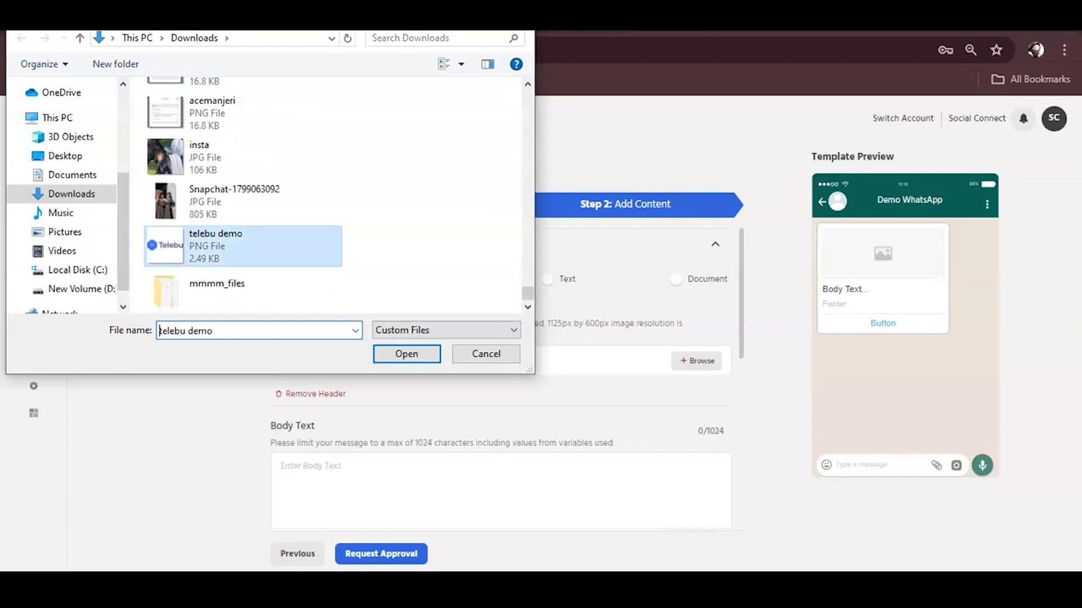
key(Return)
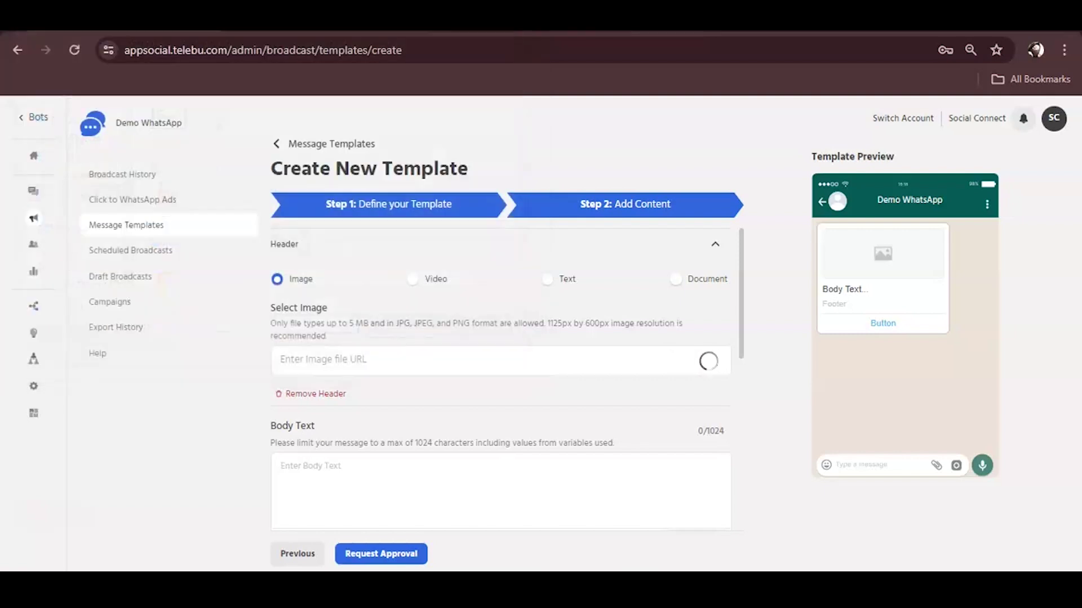
Step: Type the body greeting Hello {{1}}, welcoming them to Telebu Social's WA API Service
scroll(507, 386, down, 2)
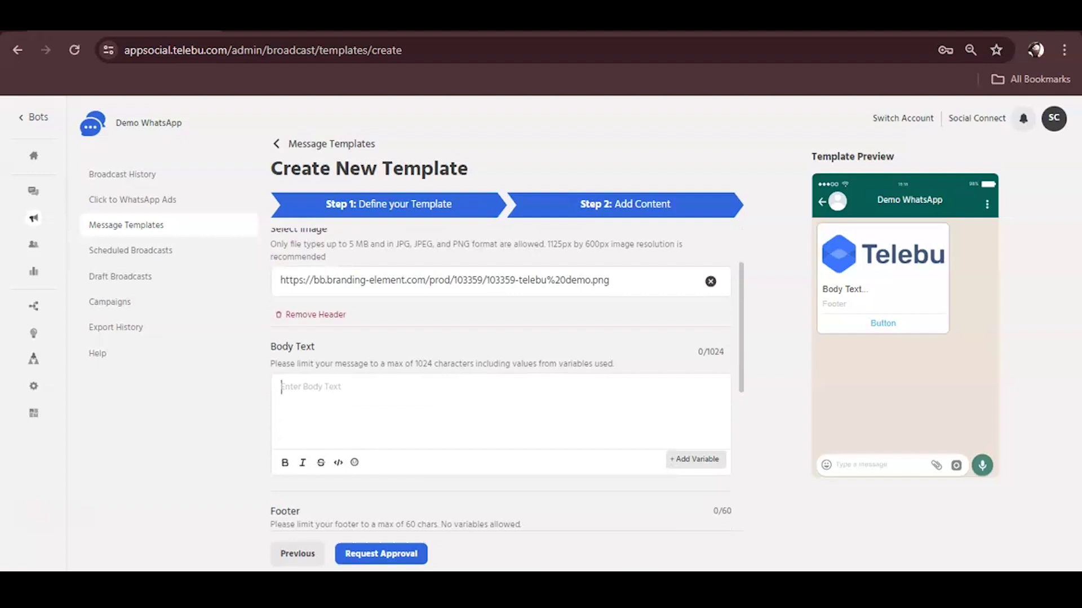
text(Hell)
text(o)
text({{1}})
text(,  )
text(W)
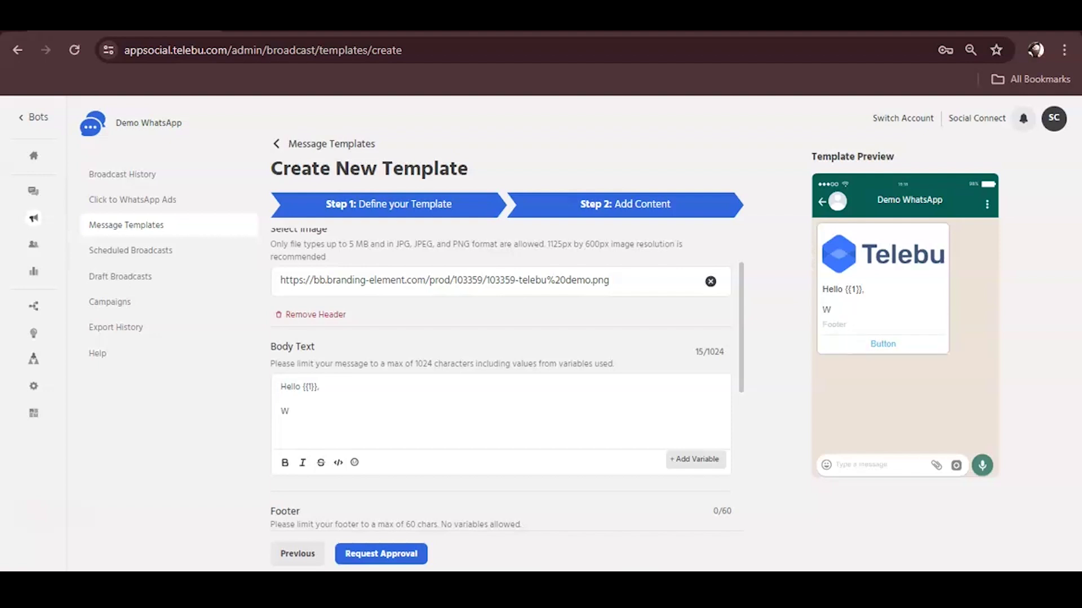
text(elcome to Tel)
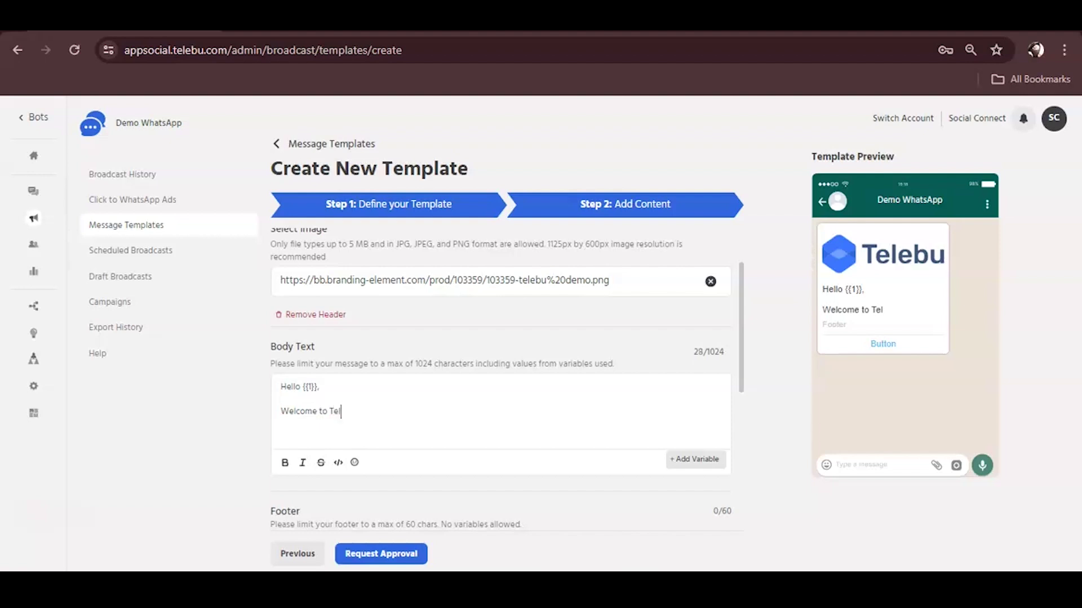
text(ebu Social)
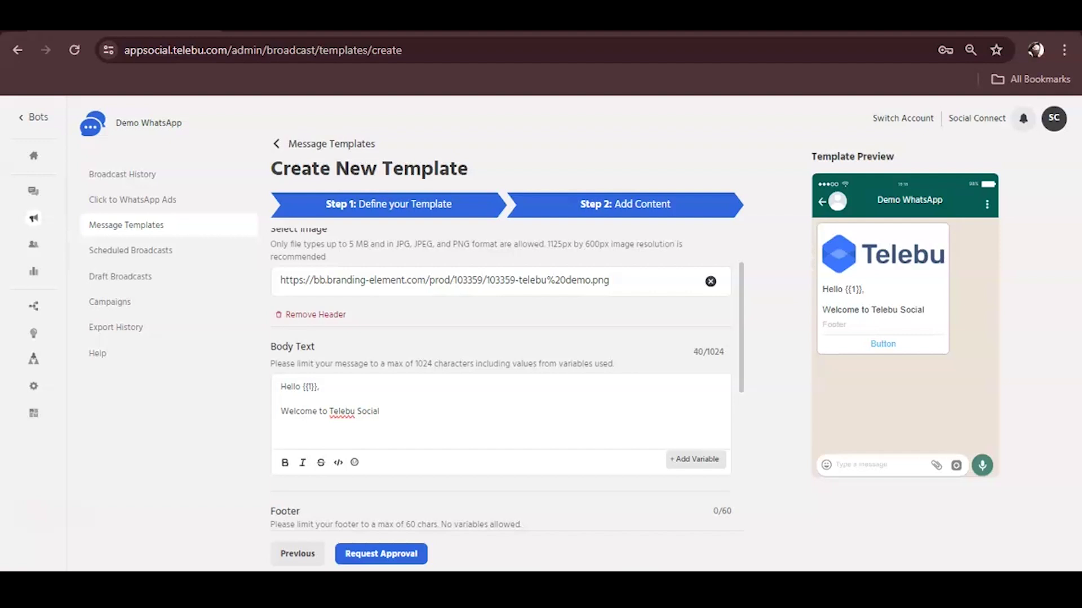
text(WA A)
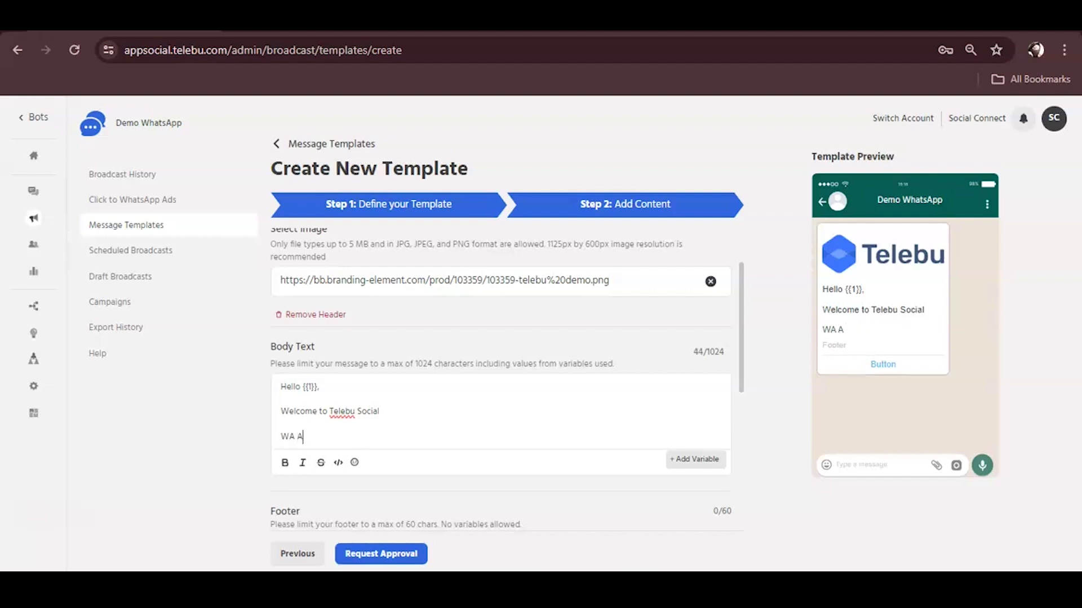
text(PI S ervice by t)
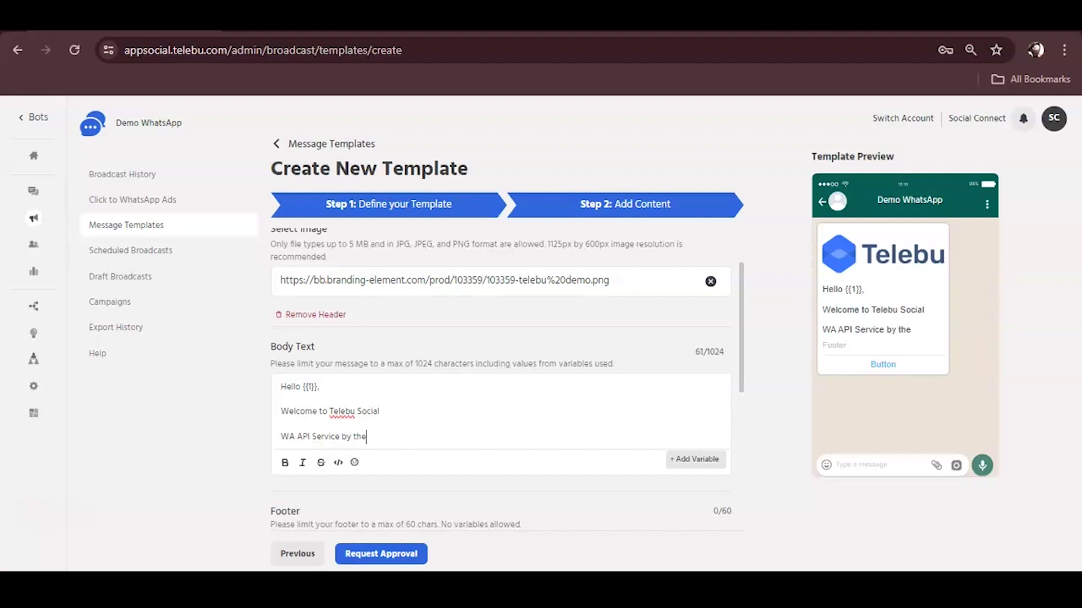
text(wlebu socail)
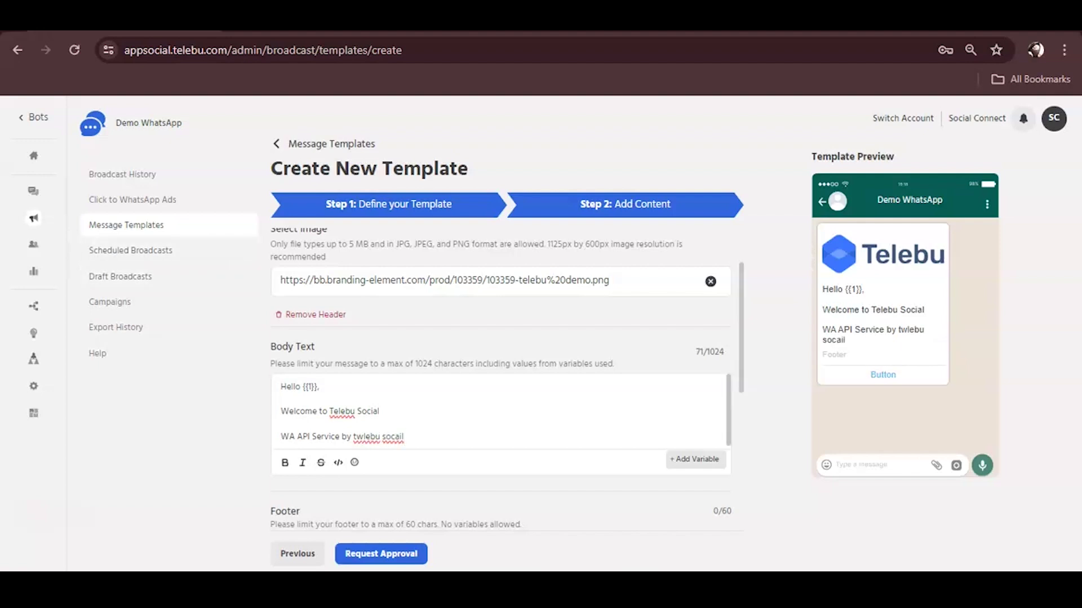
Step: Correct the typos 'twlebu' and 'socail', then bold 'Telebu Social' in the body
click(364, 438)
key(BackSpace)
text(e)
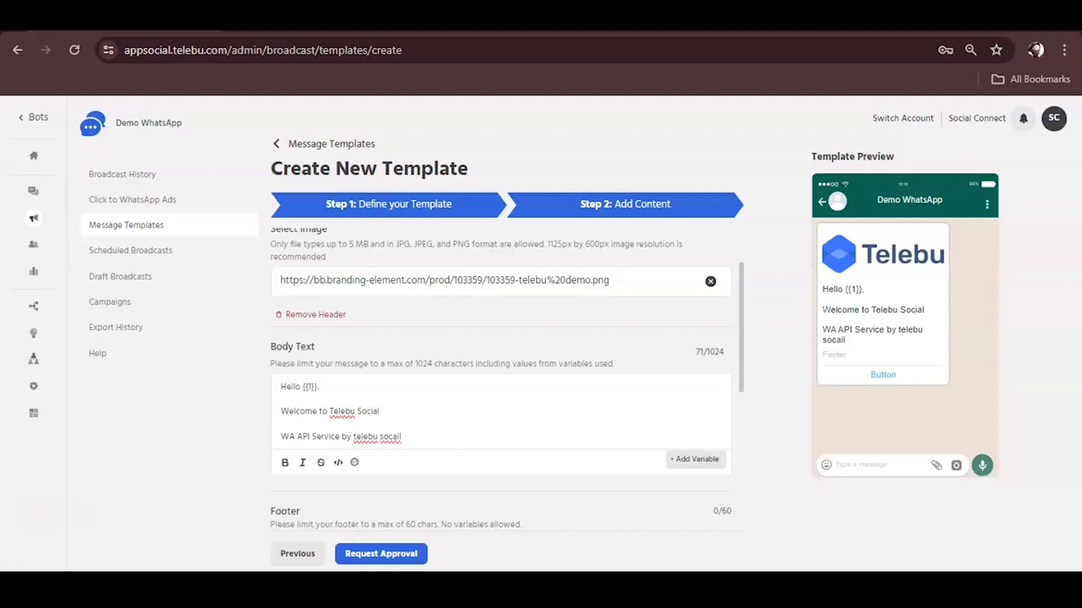
right_click(388, 437)
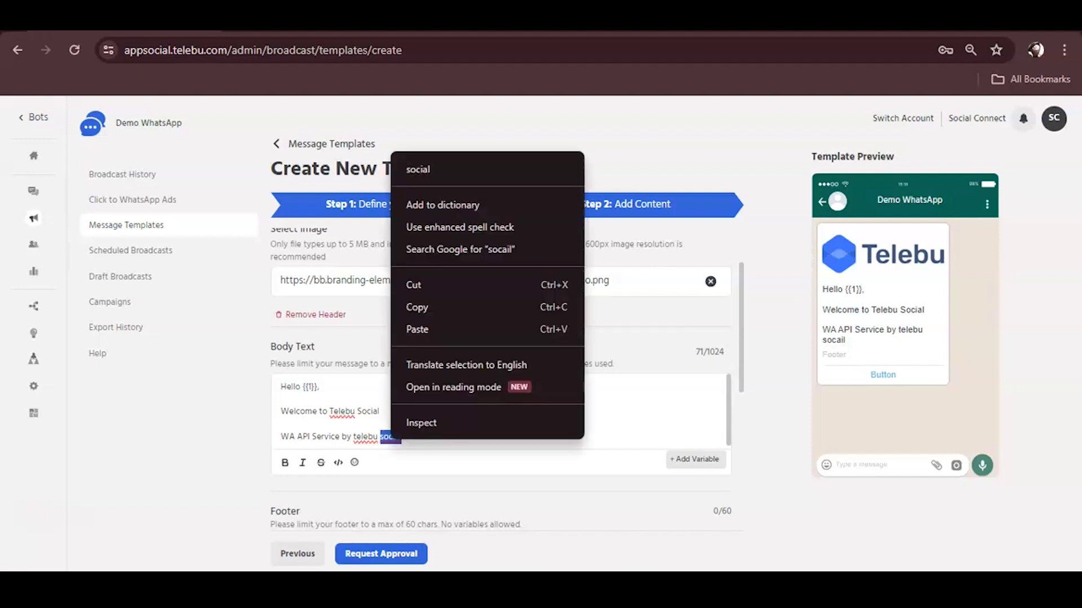
click(407, 169)
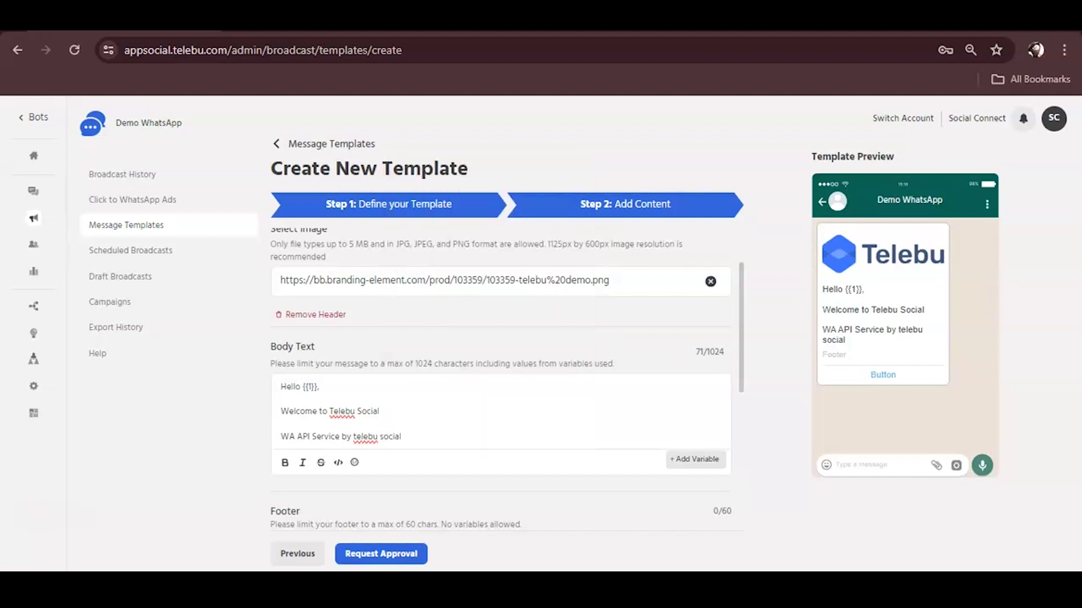
drag(329, 412, 379, 411)
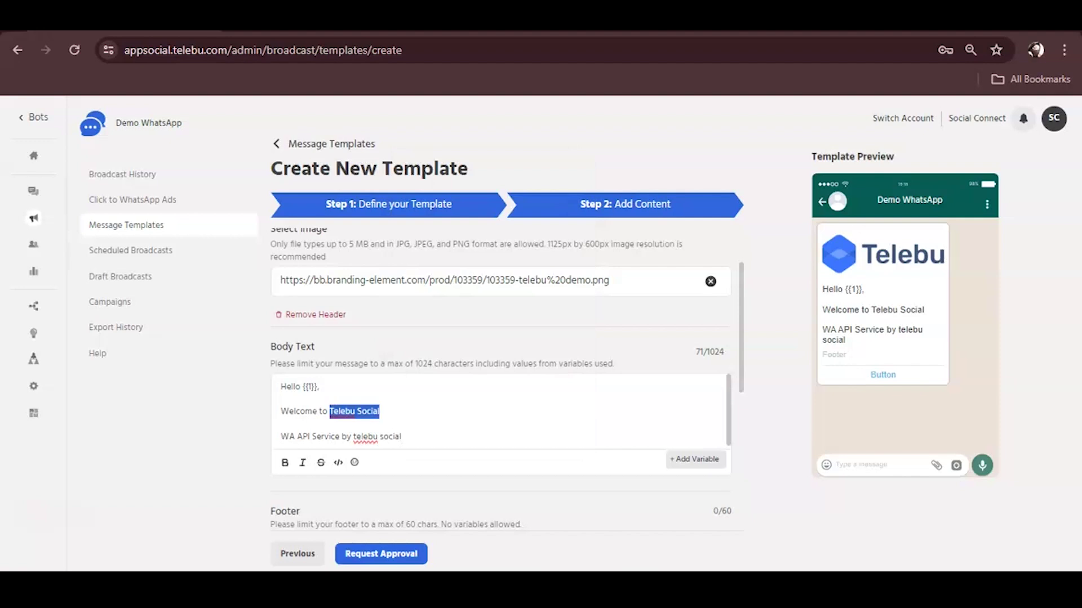
key(ctrl+b)
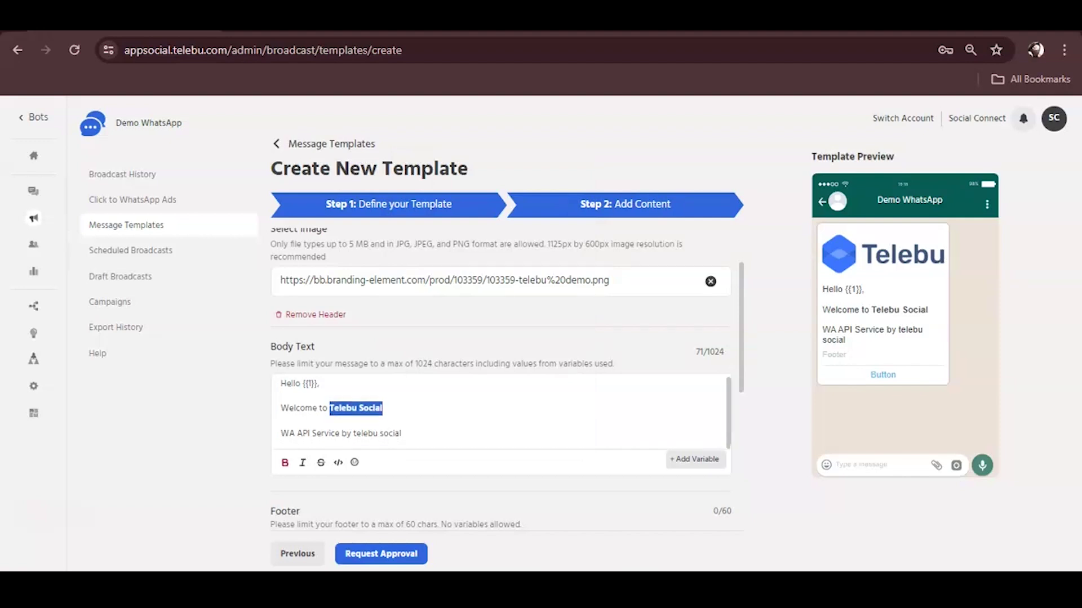
Step: Set the template footer text to 'Team Telebu'
scroll(500, 367, down, 3)
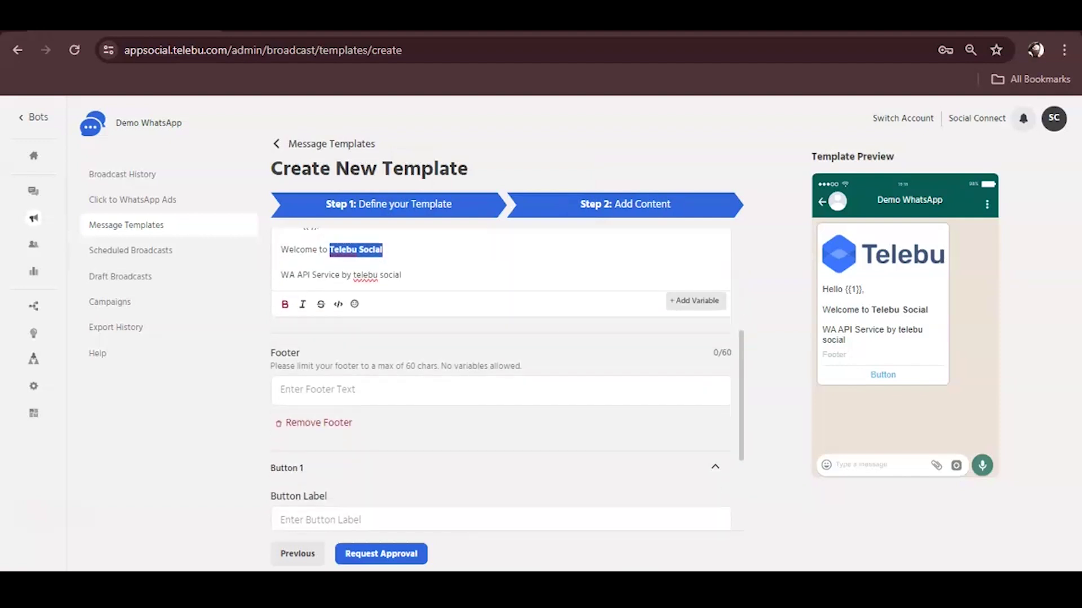
click(281, 390)
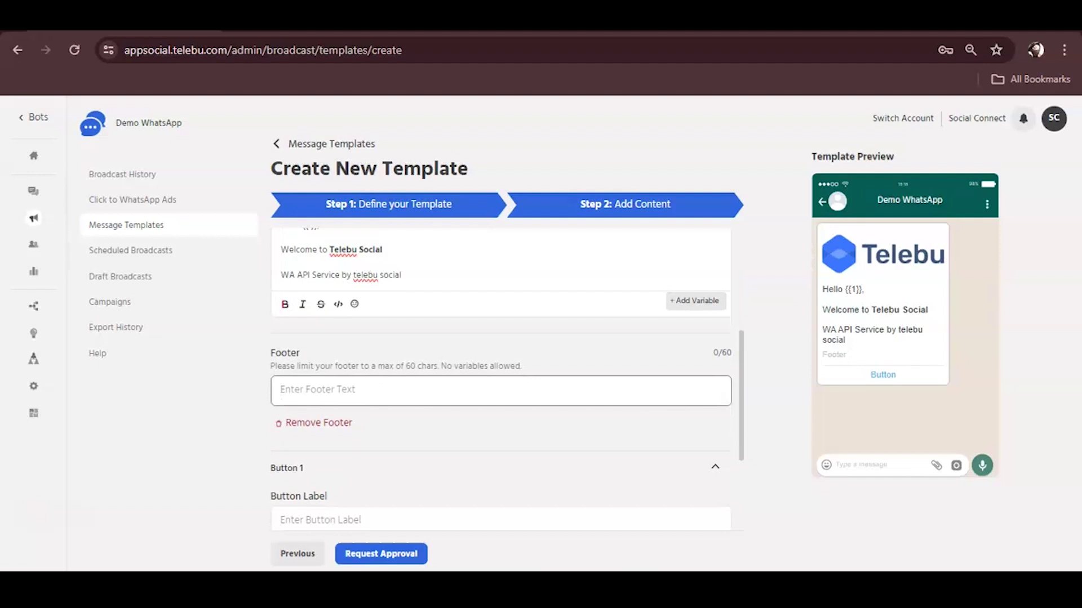
text(Team Telebu)
scroll(501, 394, down, 3)
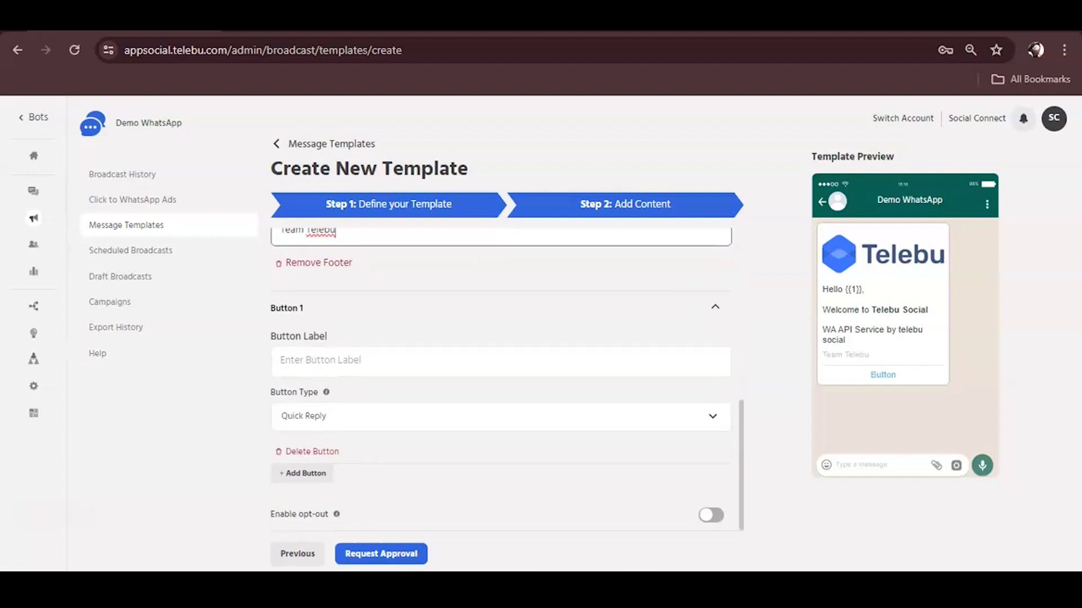
scroll(501, 395, up, 1)
Step: Keep Quick Reply as the first button's type and label it 'Interested'
click(338, 439)
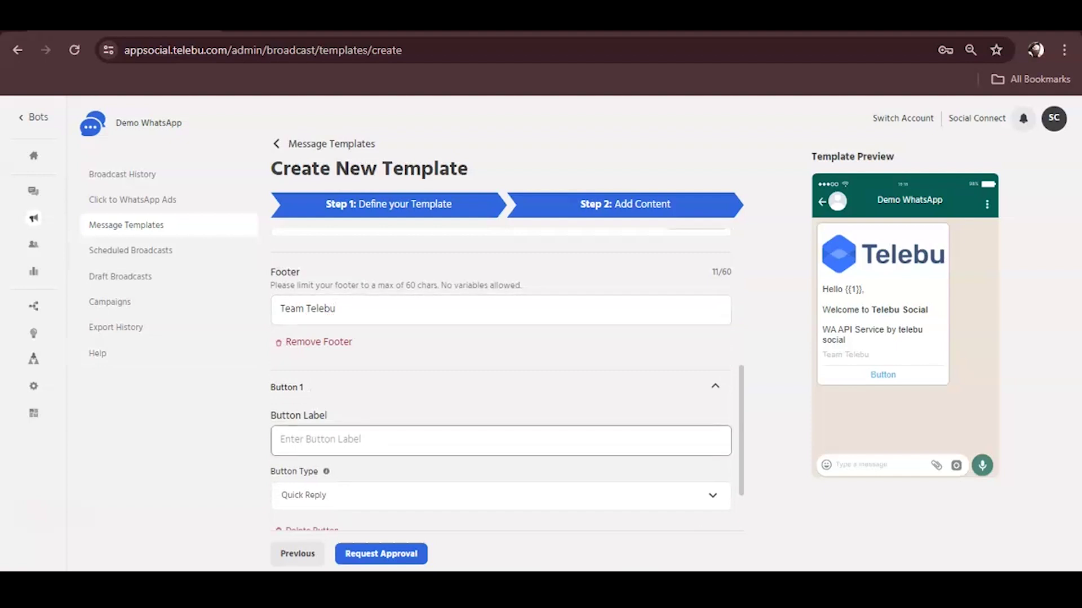
scroll(501, 394, down, 1)
click(501, 416)
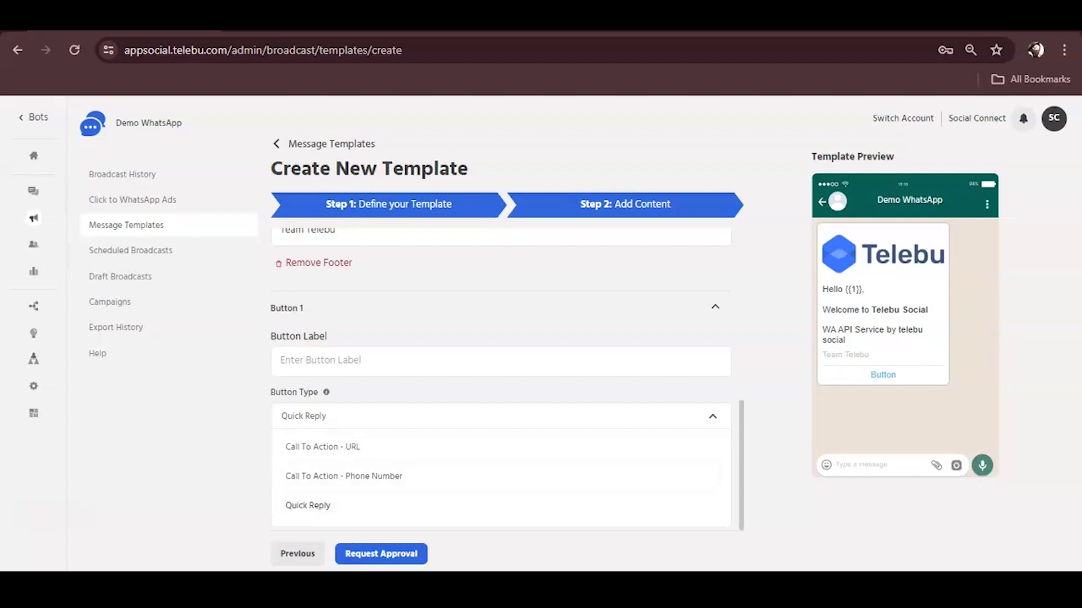
click(315, 362)
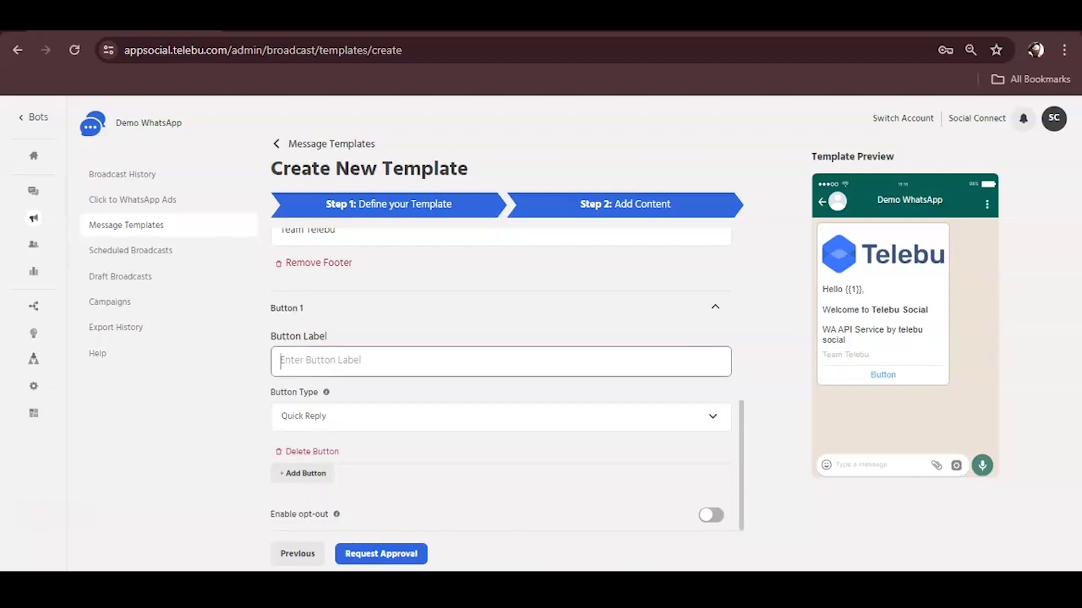
click(496, 416)
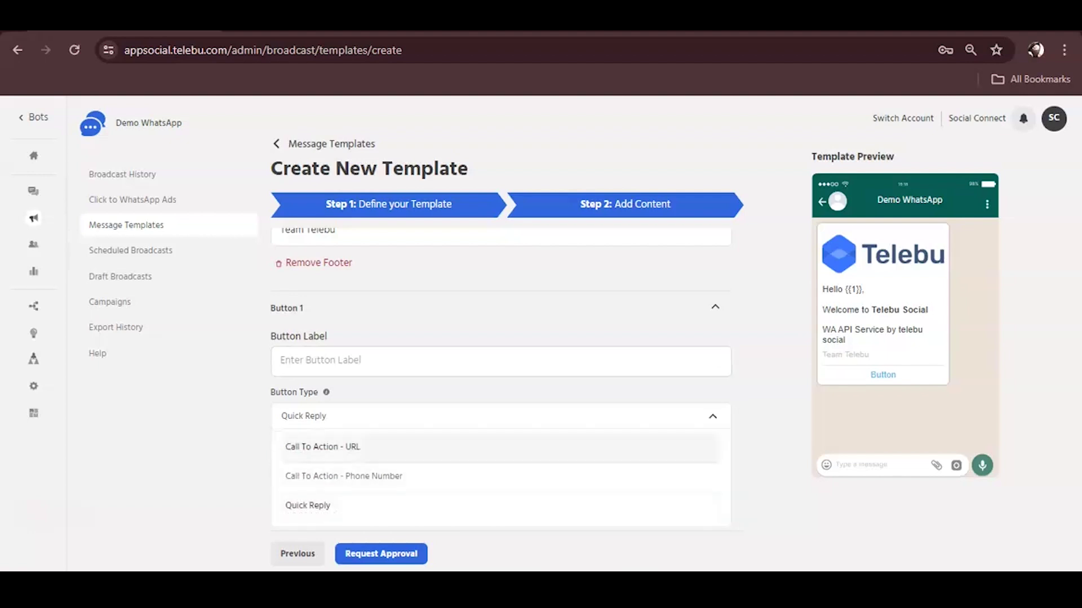
click(308, 506)
click(315, 361)
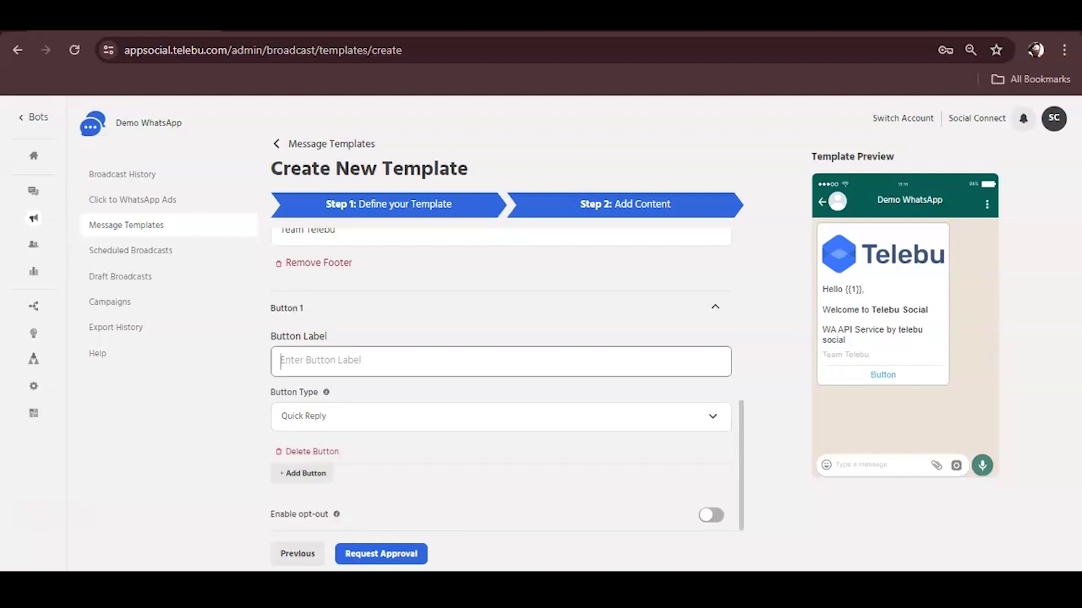
key(Tab)
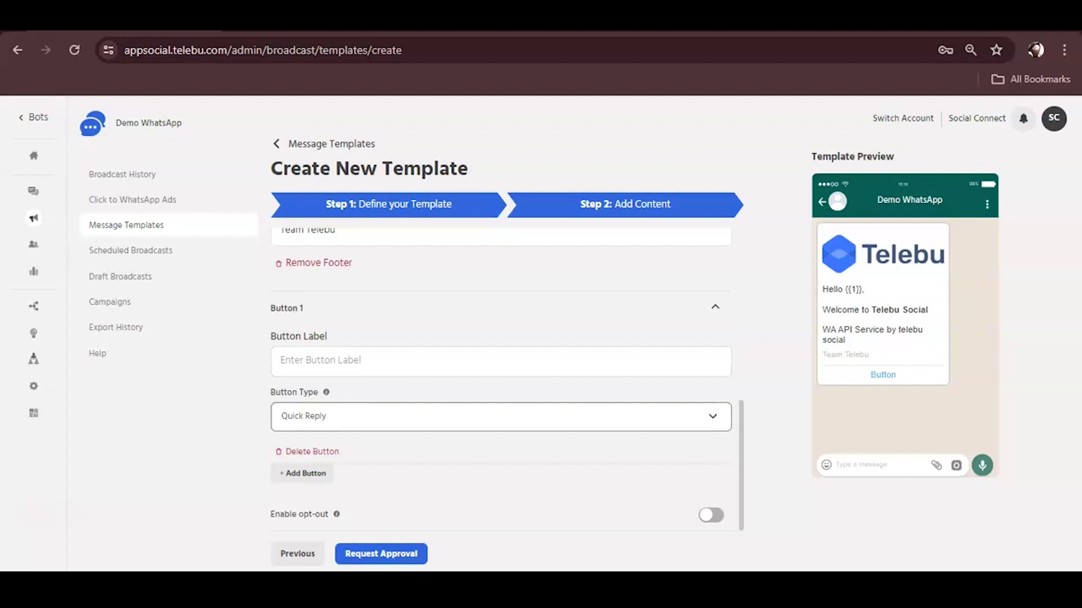
click(316, 361)
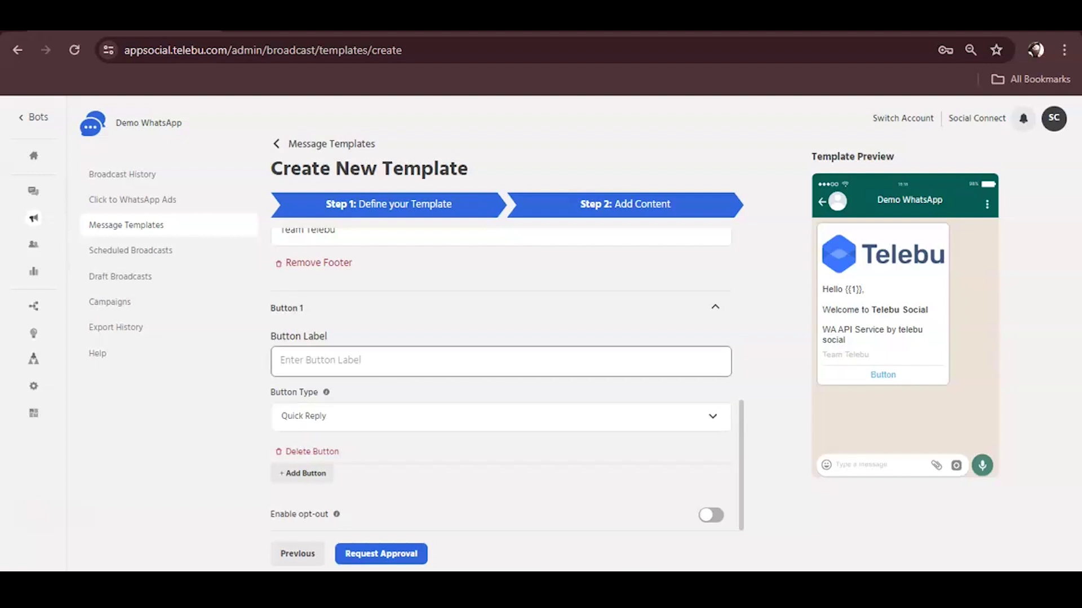
text(Interesr)
key(BackSpace)
text(ted)
Step: Add two more quick-reply buttons labelled 'Not Interested' and 'Stop Promotions'
click(303, 473)
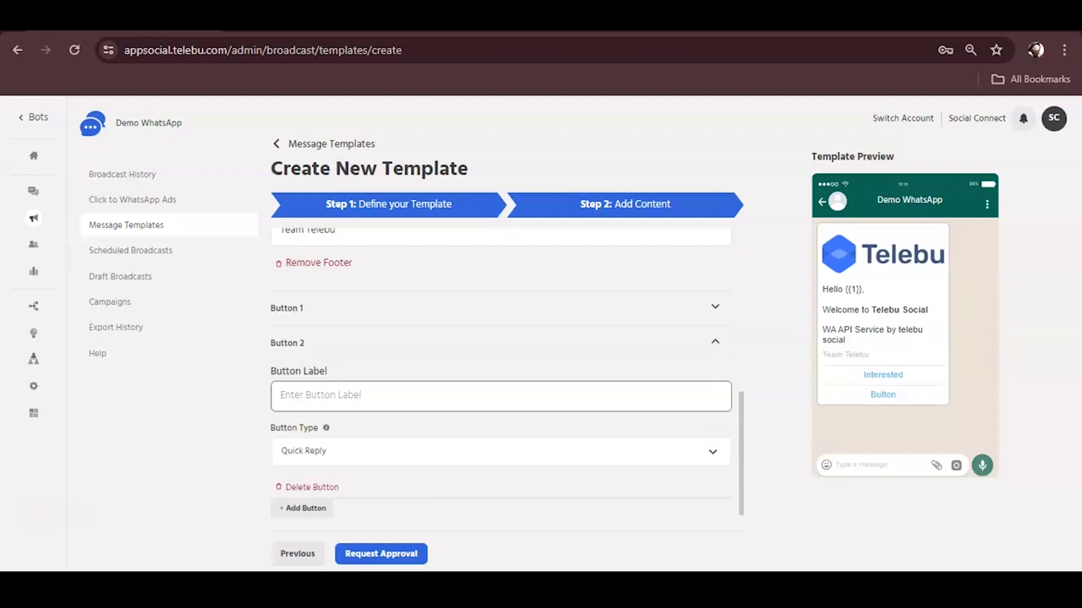
text(Not Interested)
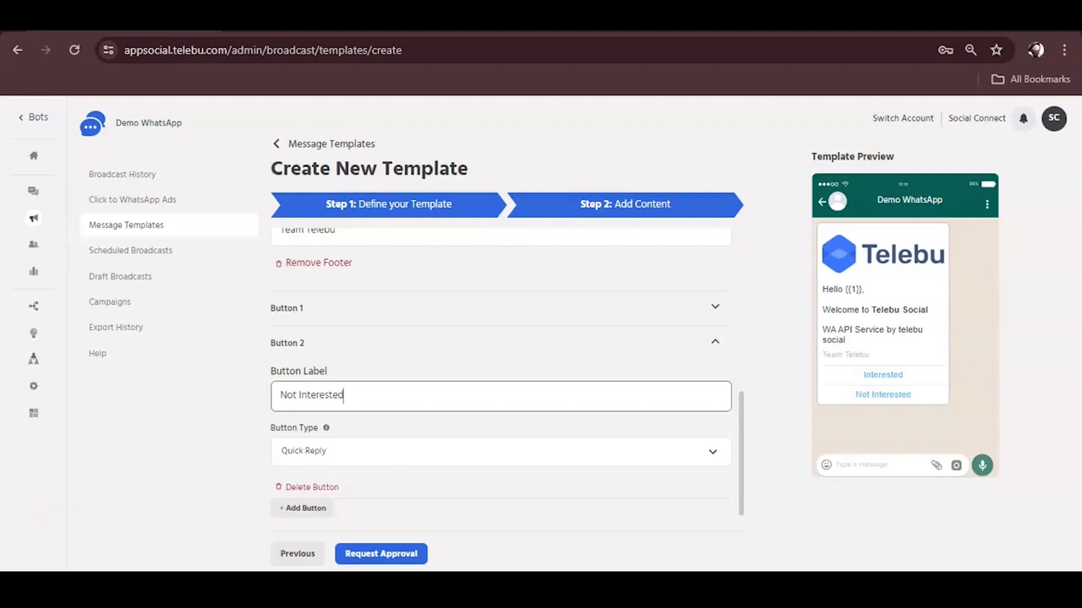
scroll(501, 372, down, 1)
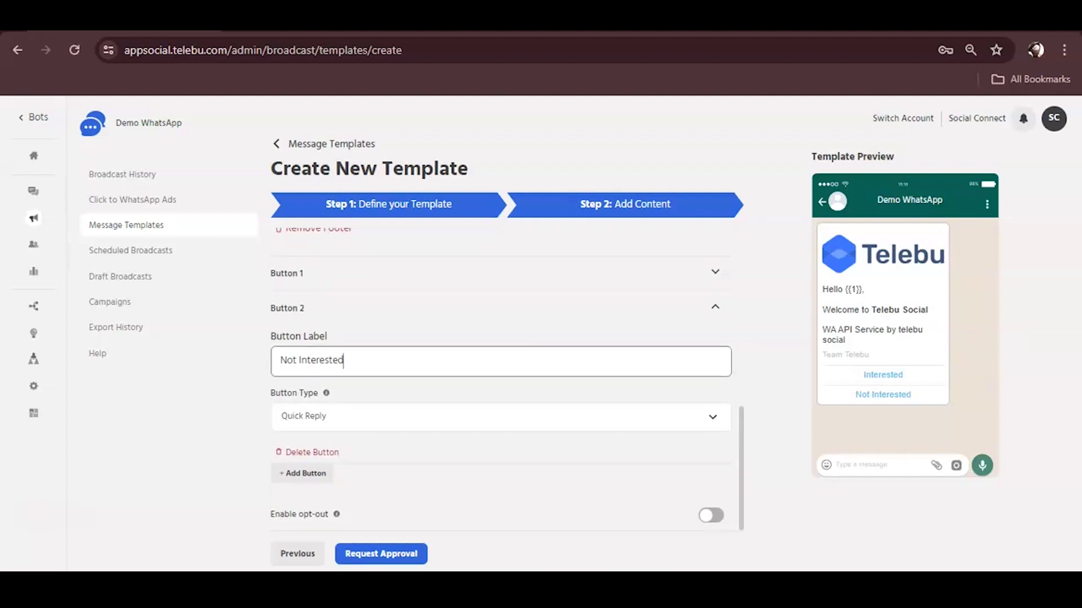
click(304, 473)
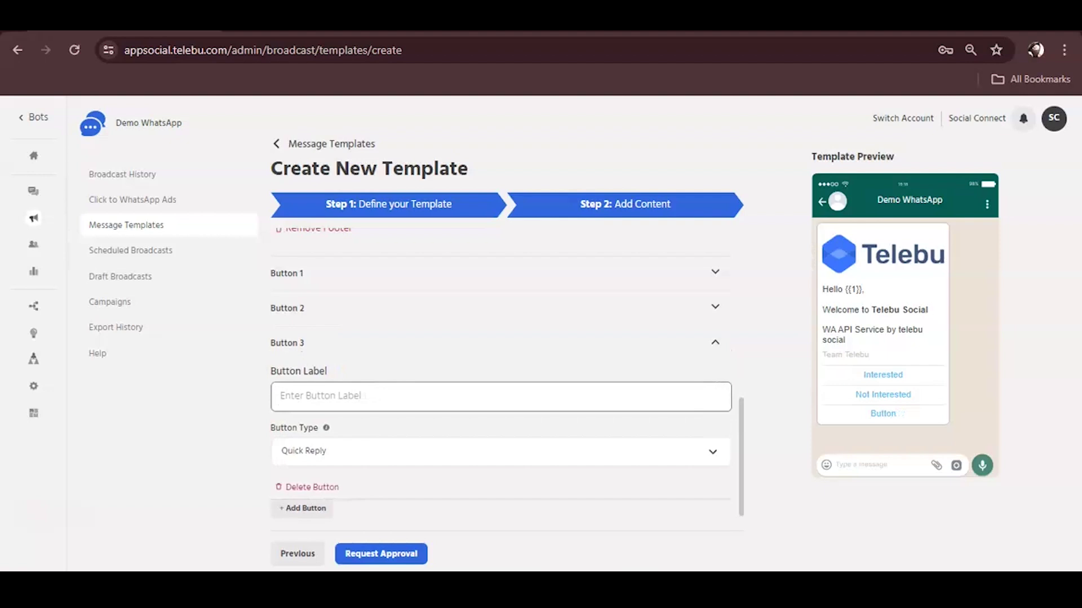
text(Stop Promotions)
scroll(507, 379, down, 1)
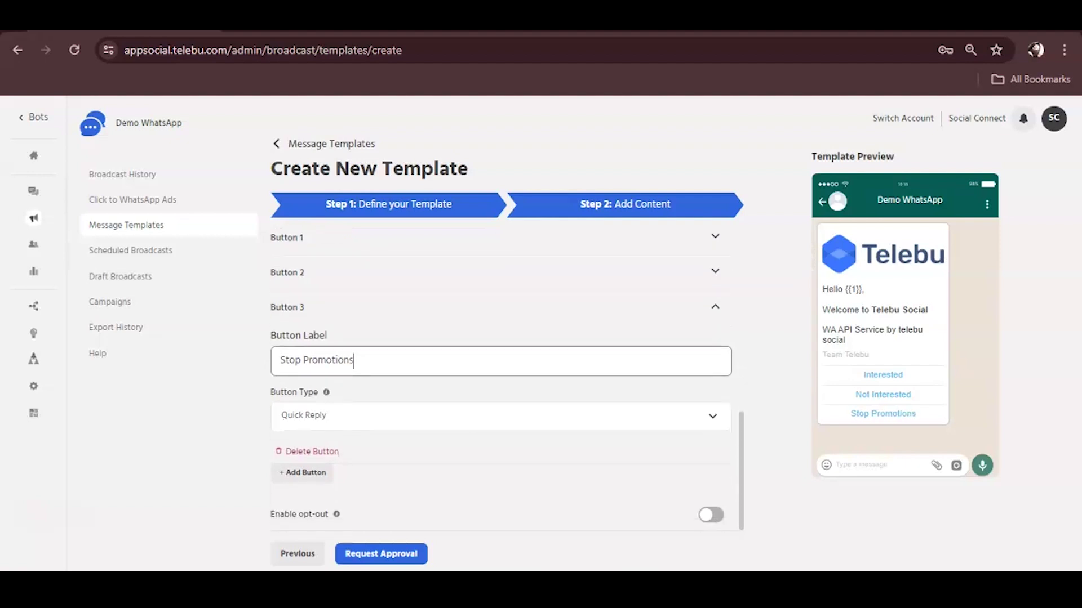
key(Tab)
key(ctrl+a)
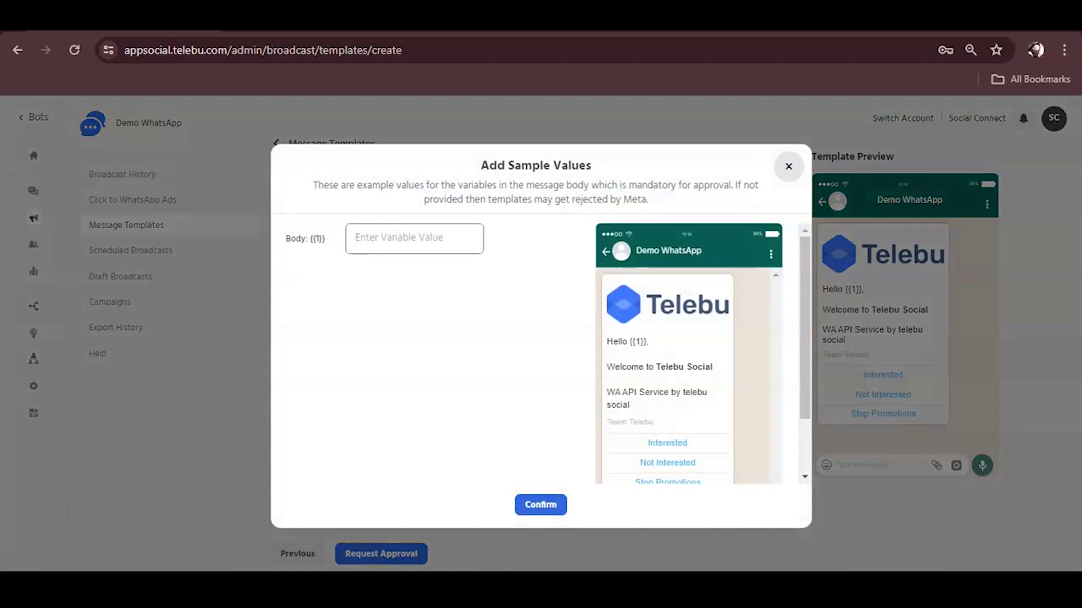
Step: Enter 'Name' as the sample value for body variable {{1}} and submit the template
double_click(639, 341)
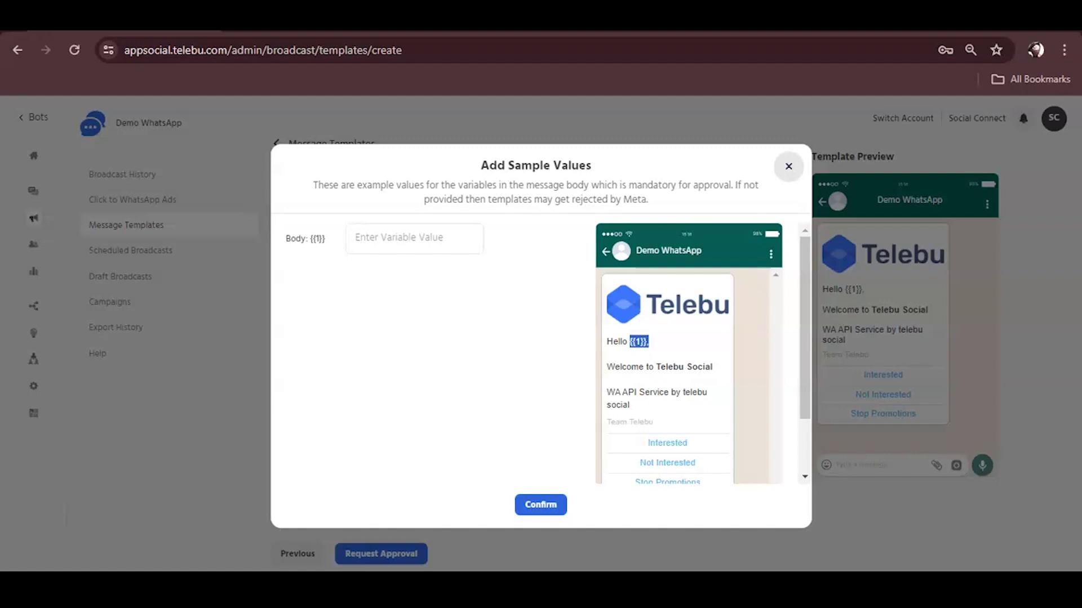
click(414, 239)
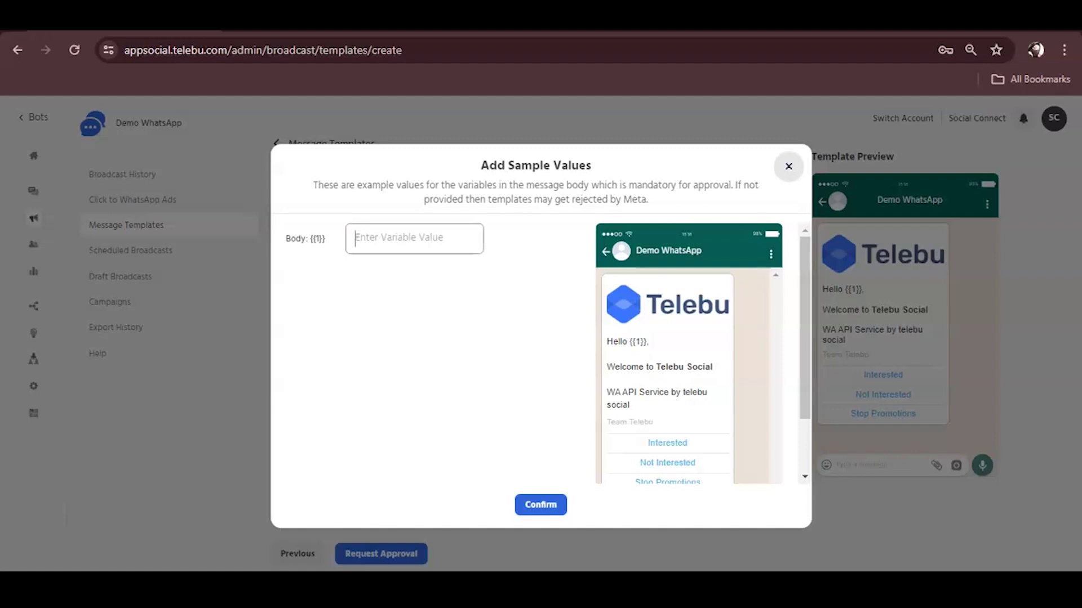
text(Nam)
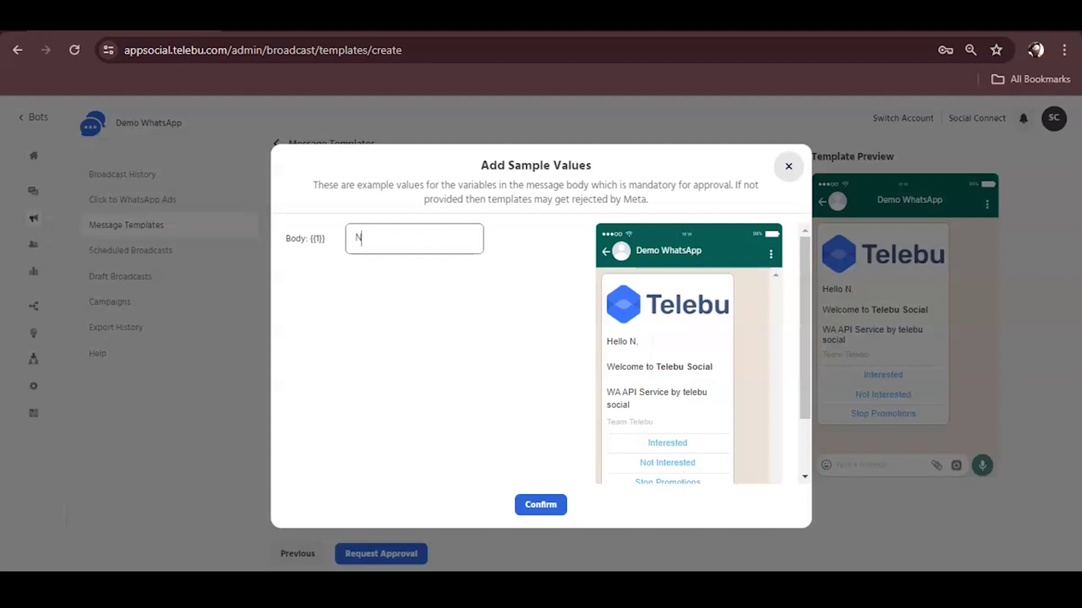
text(e)
key(Return)
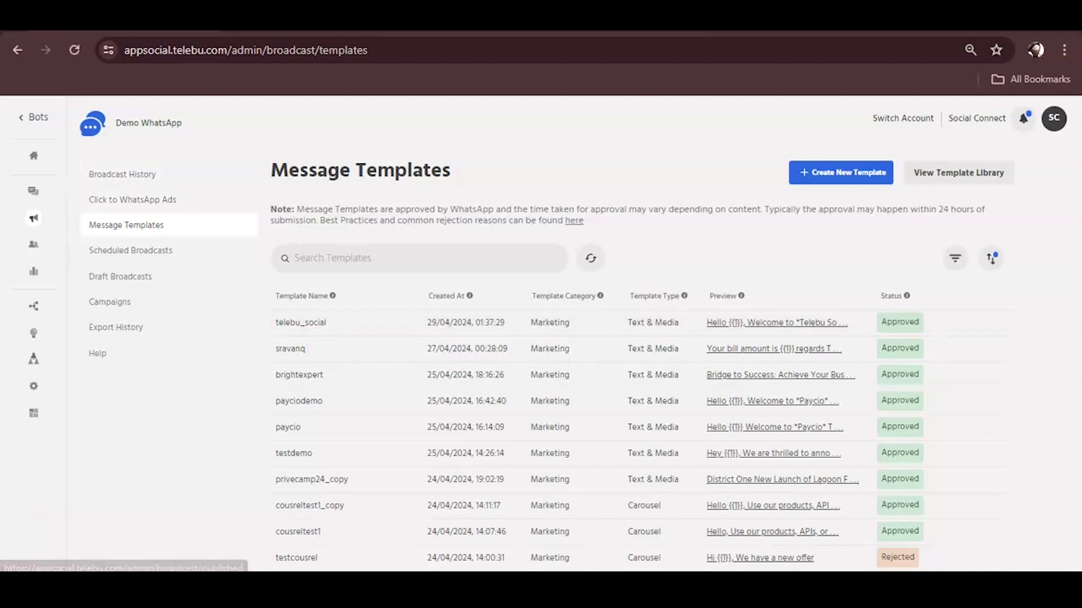
Step: From Broadcast History, create a new broadcast and name it telebu_social
click(122, 174)
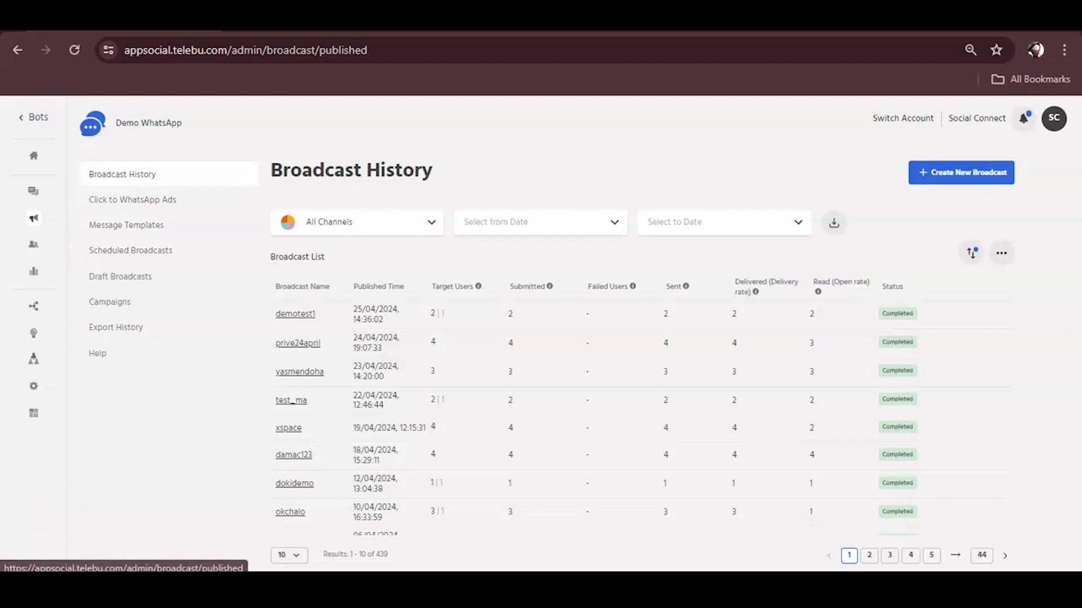
click(962, 172)
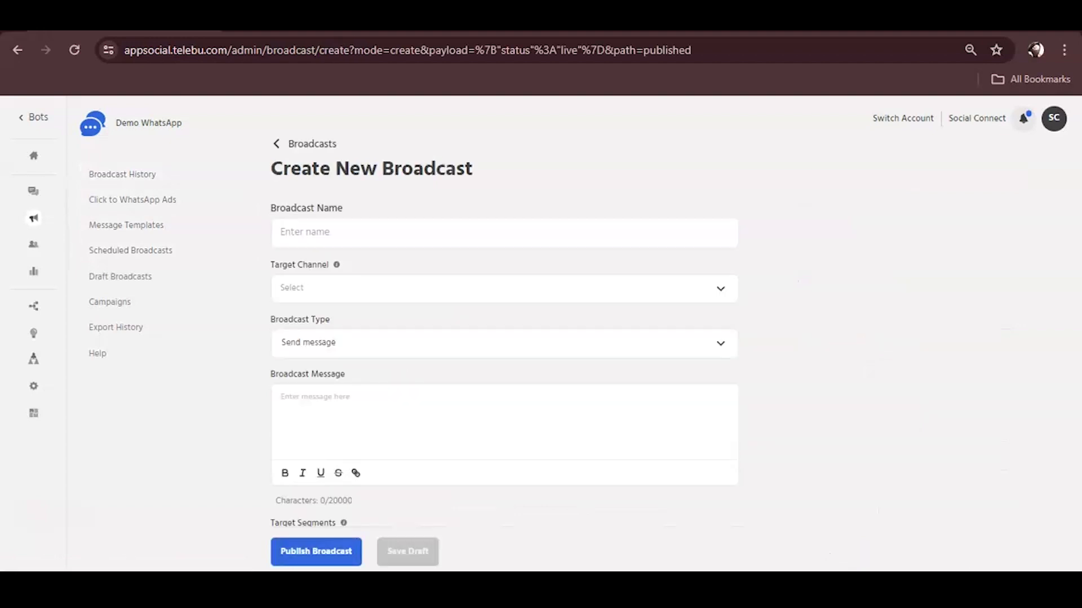
text(tele)
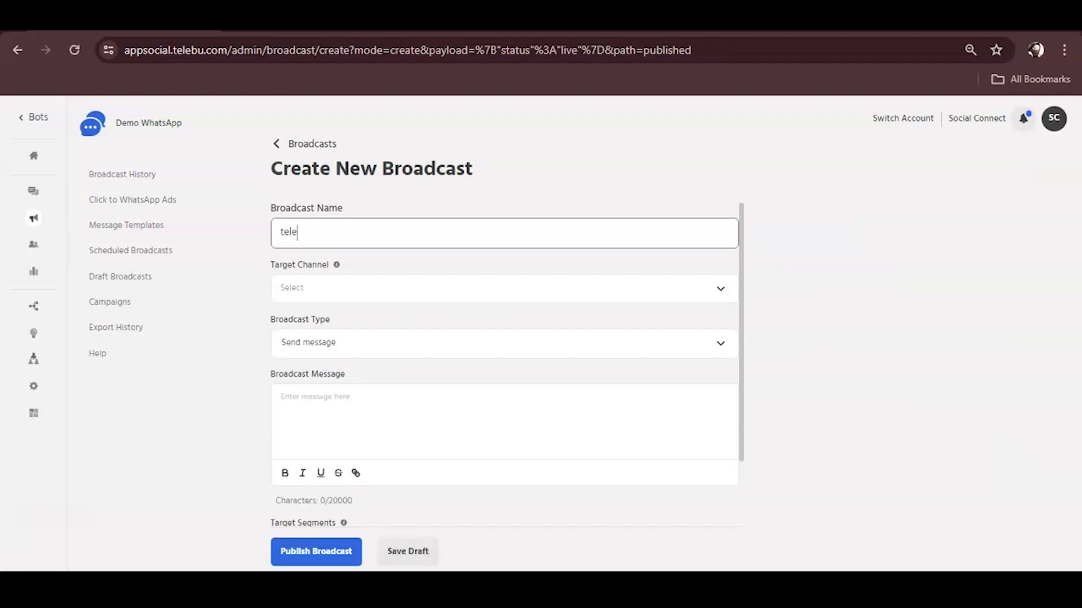
text(bu_social)
Step: Set the target channel to WhatsApp and the broadcast type to Send template message
click(496, 288)
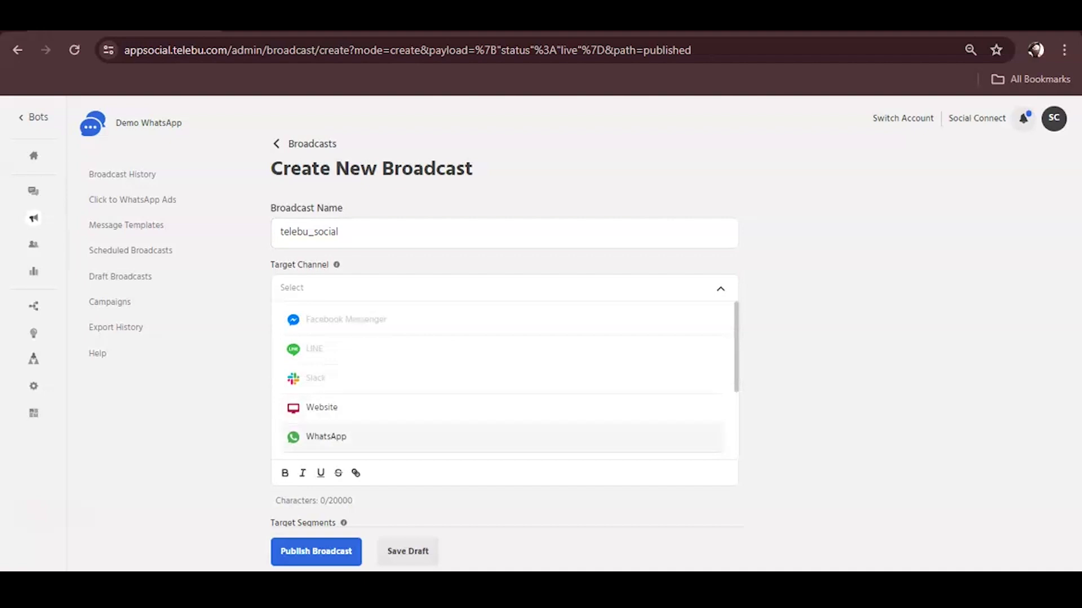
click(326, 436)
scroll(504, 366, down, 2)
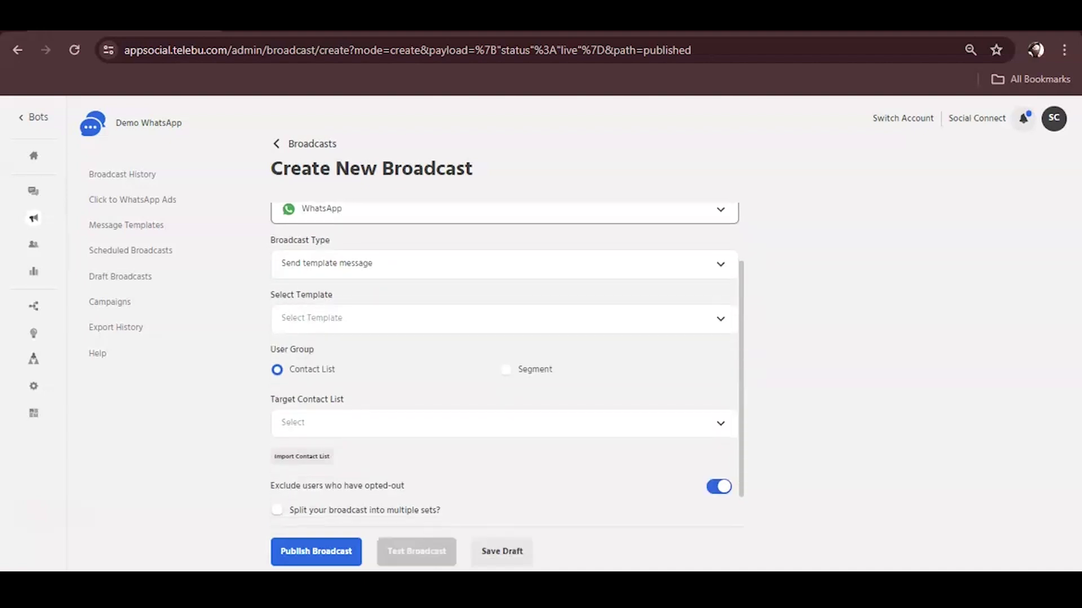
click(495, 264)
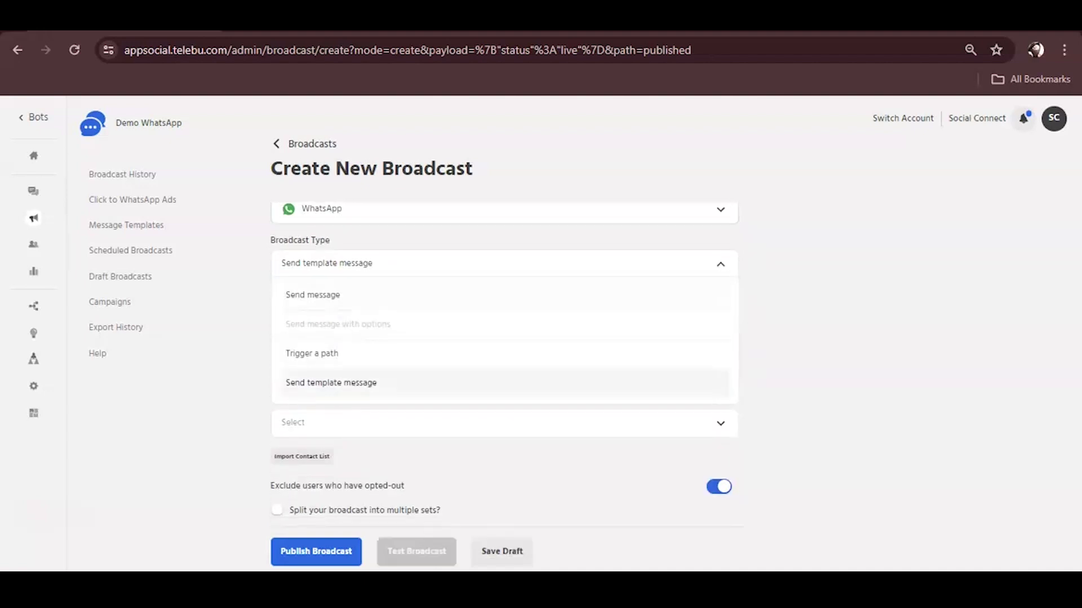
key(Return)
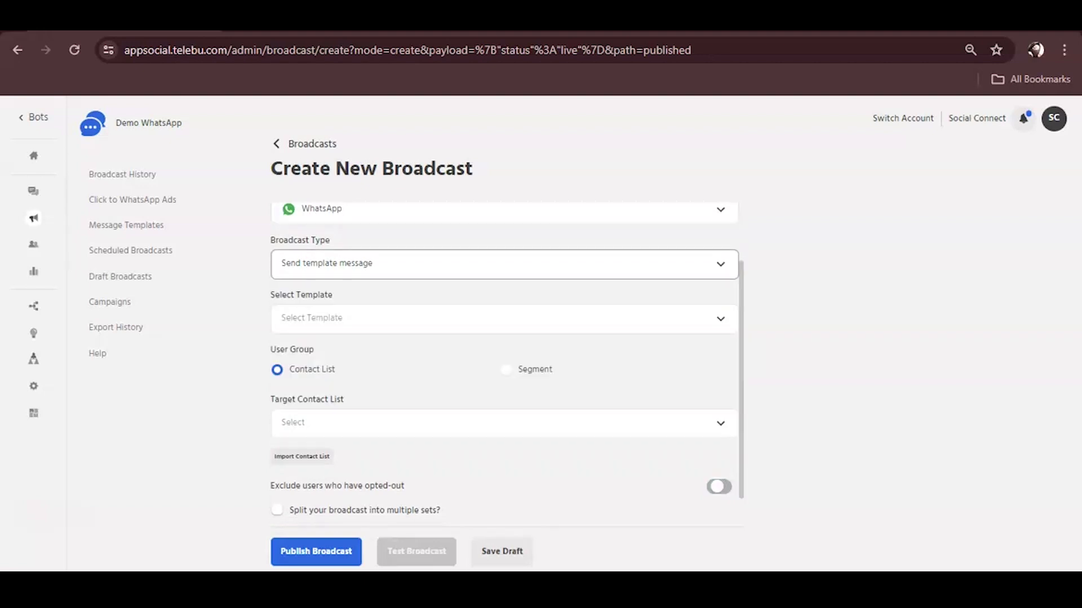
Step: Search the template list for telebu_social and select it
click(394, 318)
scroll(504, 408, down, 10)
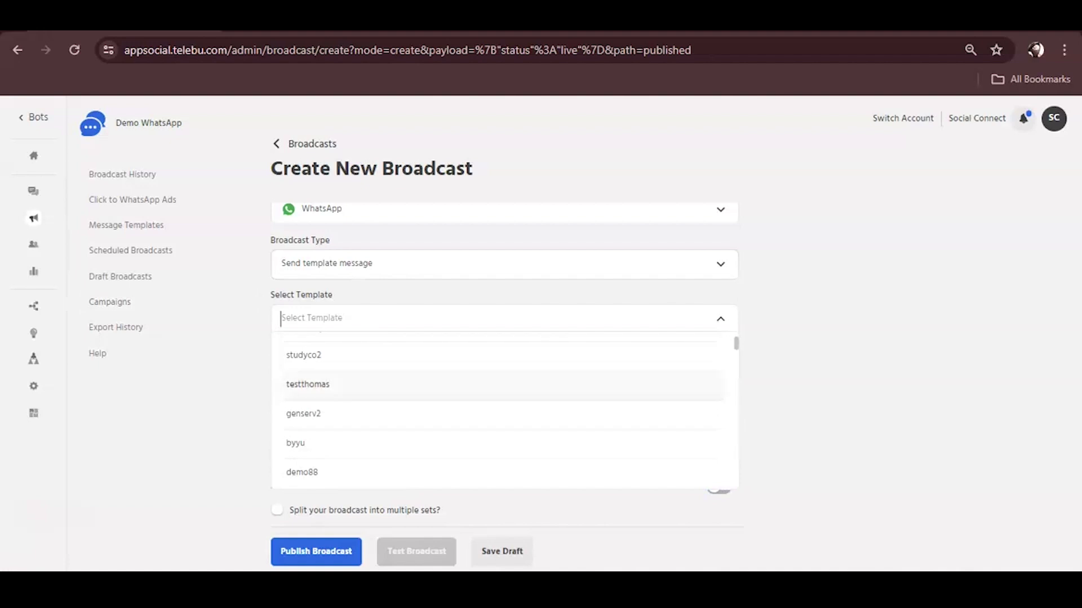
scroll(504, 394, up, 5)
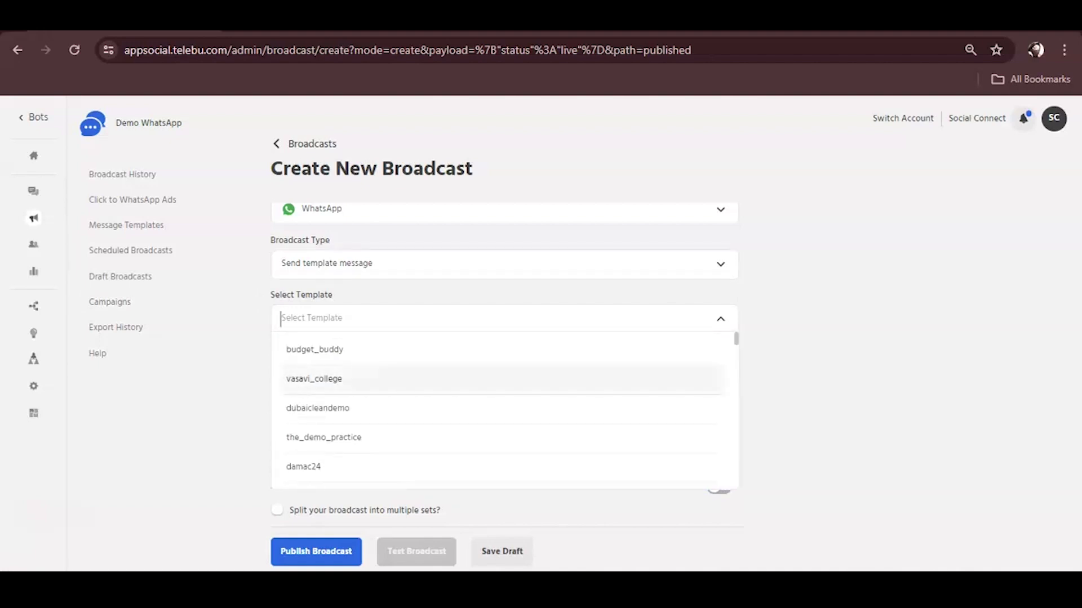
text(te)
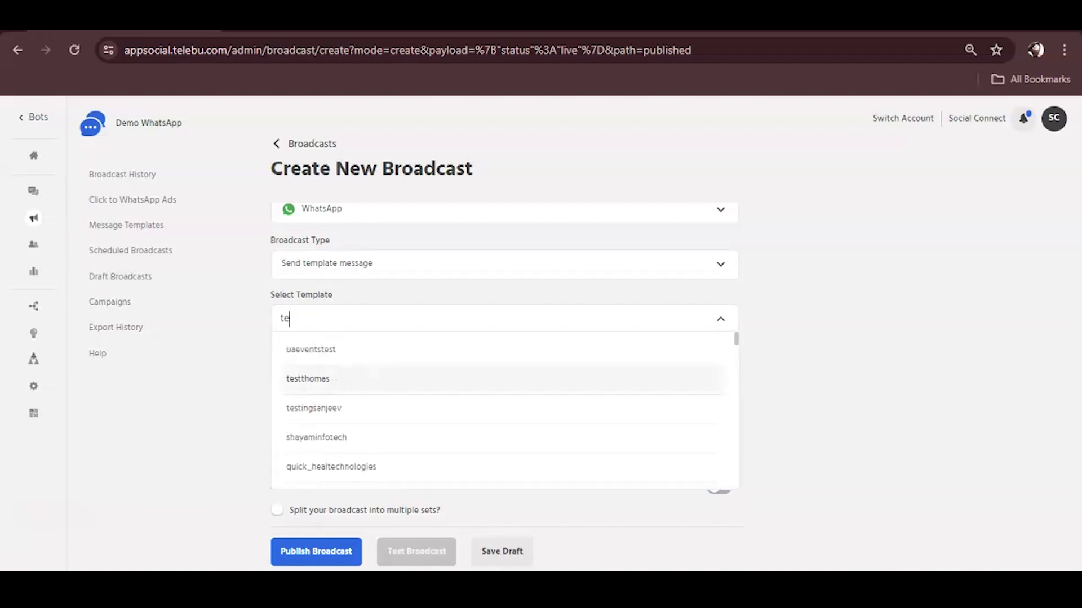
text(le)
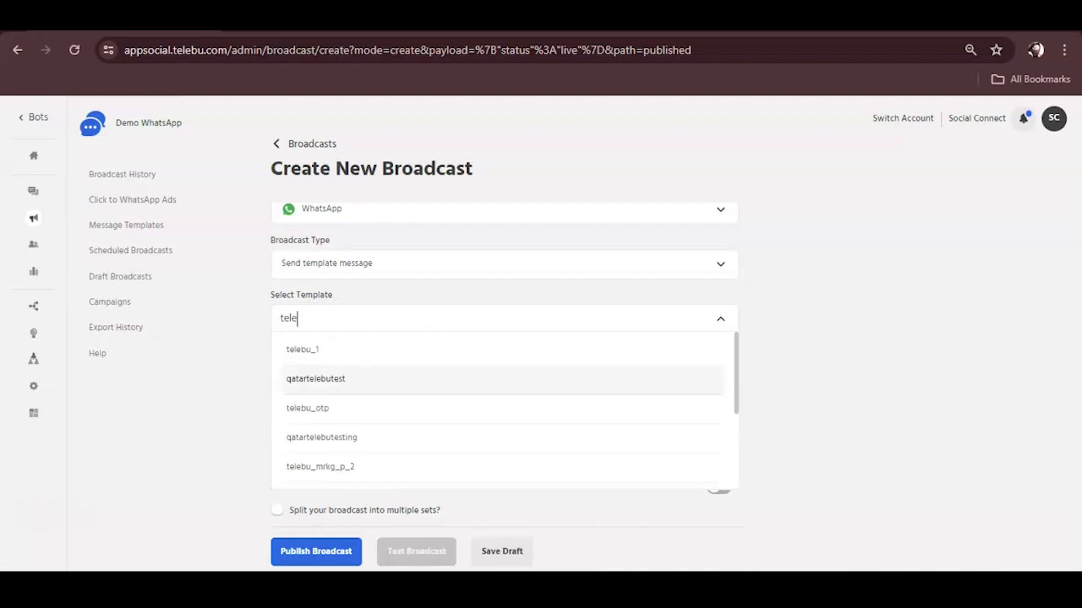
text(bu so)
key(BackSpace)
key(BackSpace)
key(BackSpace)
text(_)
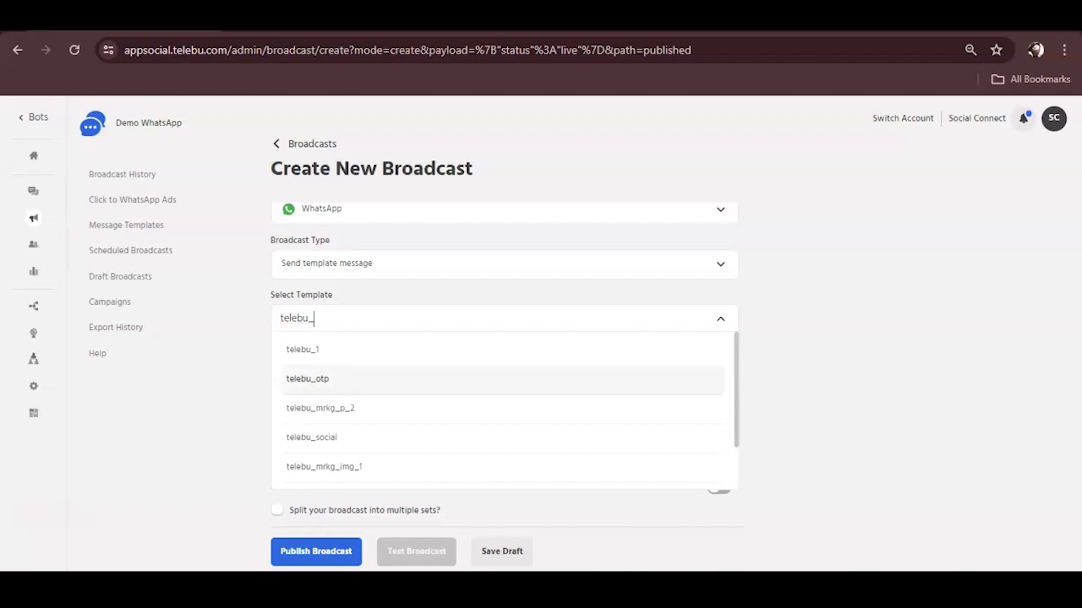
text(soc)
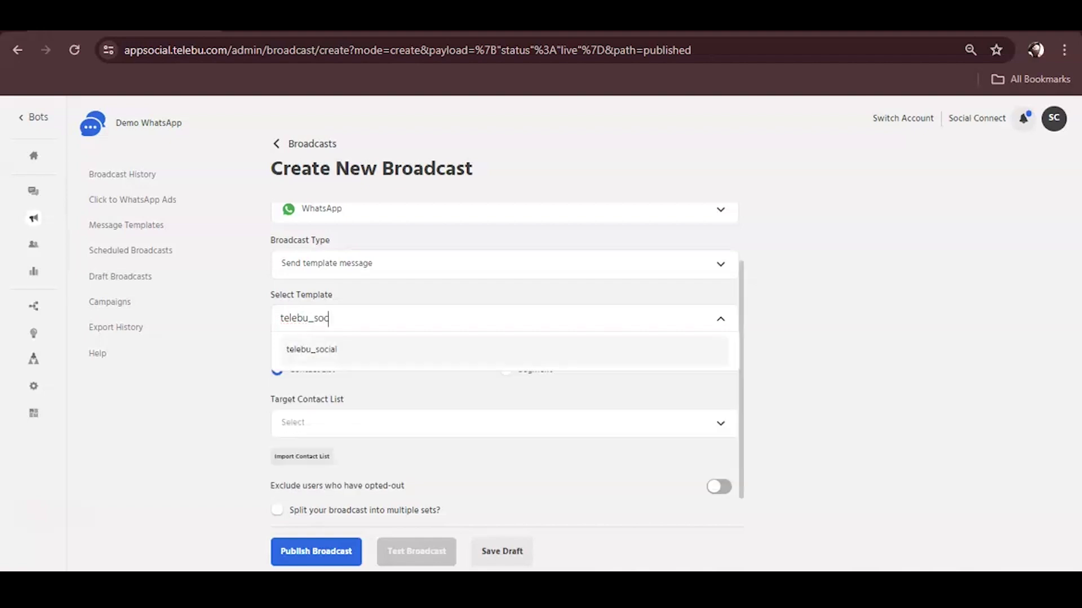
key(Return)
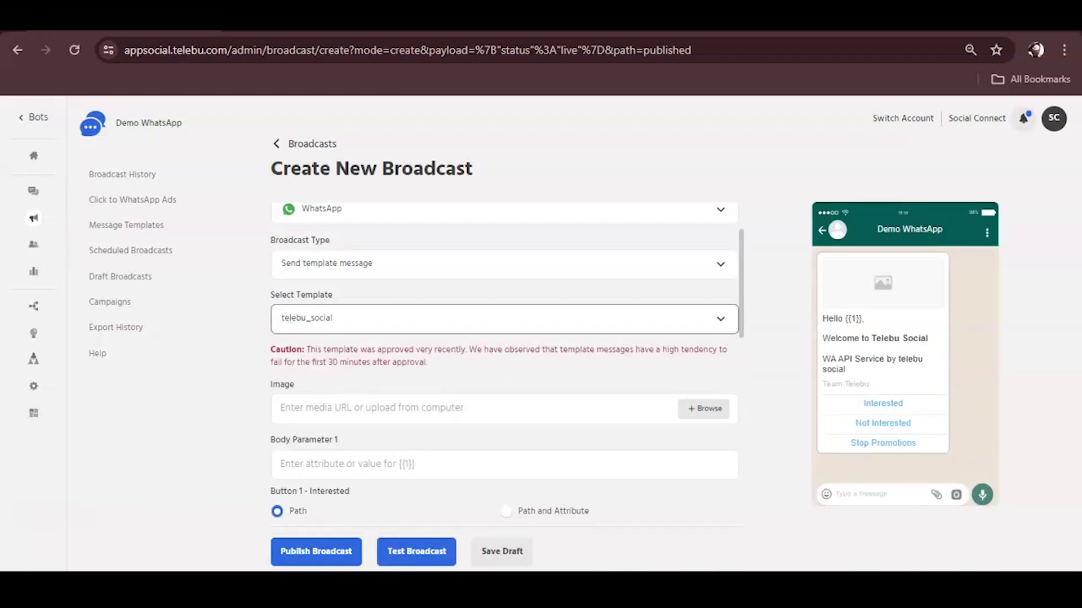
scroll(505, 366, down, 3)
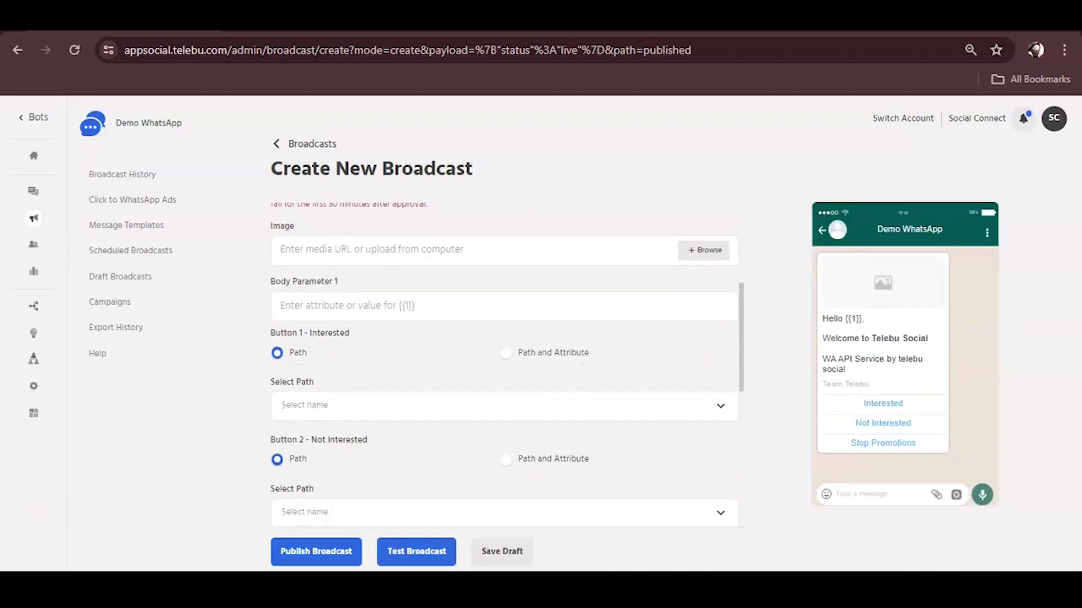
Step: Upload the telebu demo image from Downloads as the header Image parameter
click(704, 250)
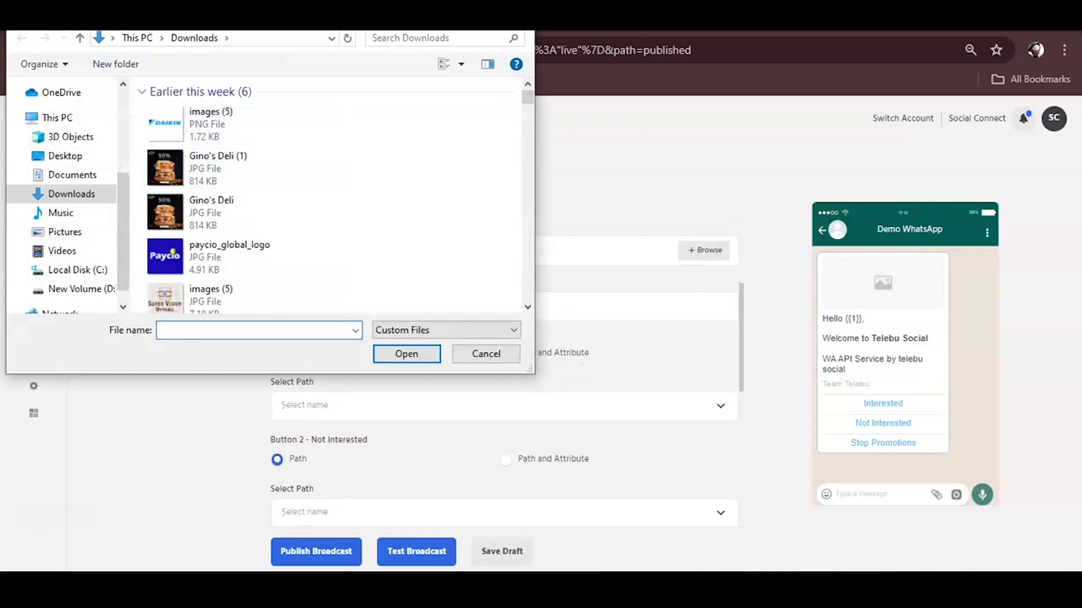
scroll(242, 245, down, 3)
scroll(242, 245, down, 15)
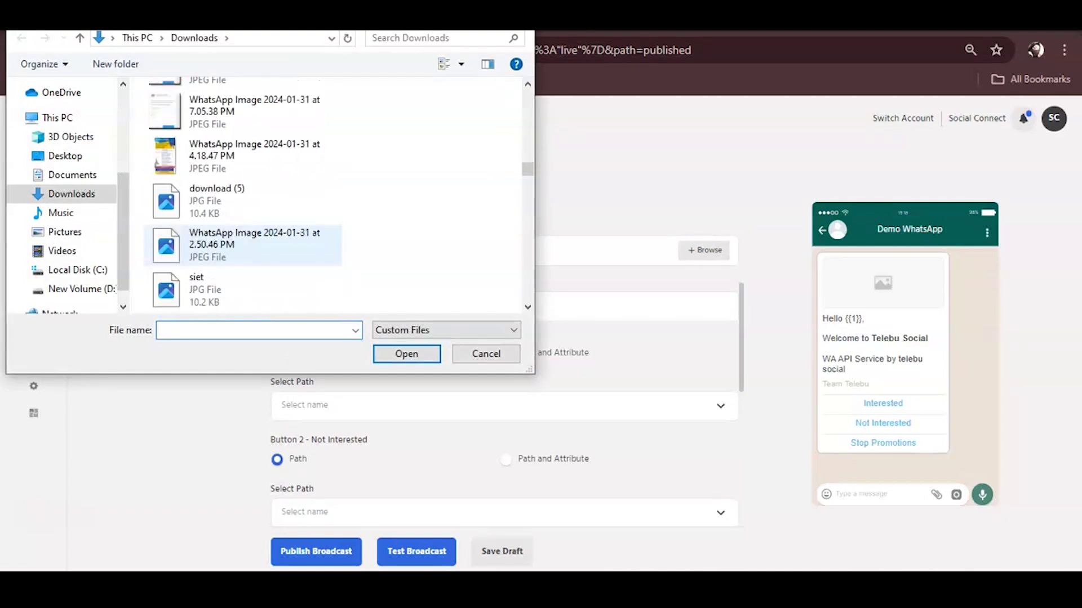
scroll(242, 245, down, 15)
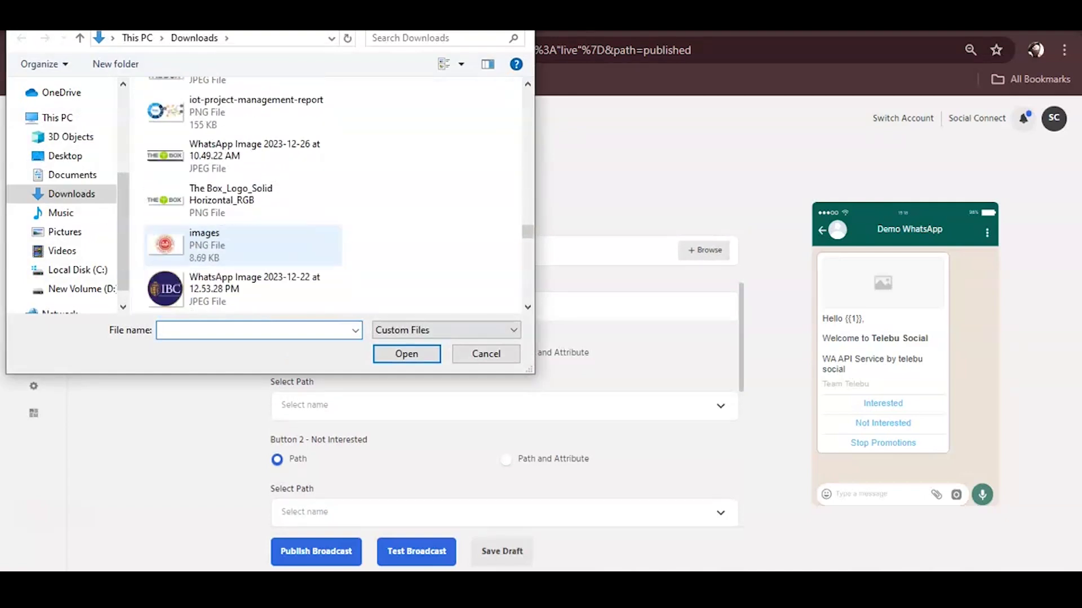
scroll(243, 245, down, 15)
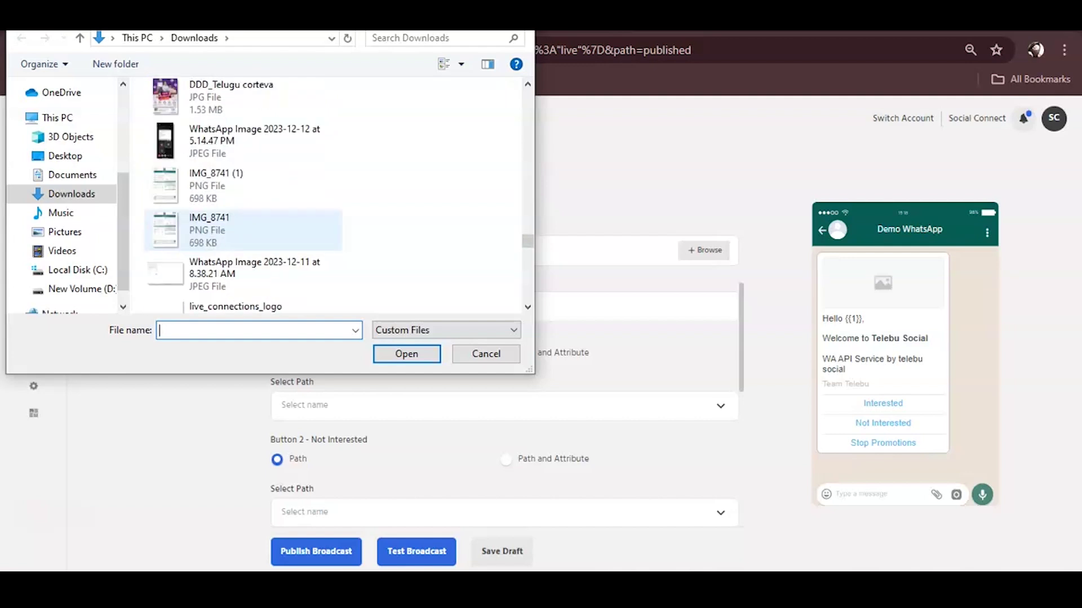
scroll(242, 245, down, 5)
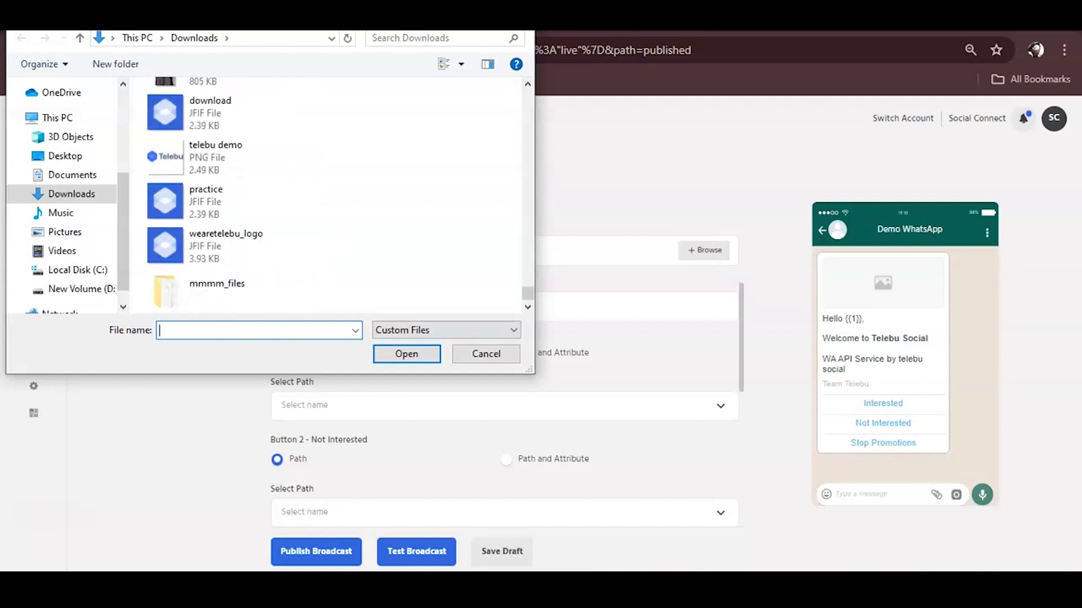
click(215, 157)
key(Return)
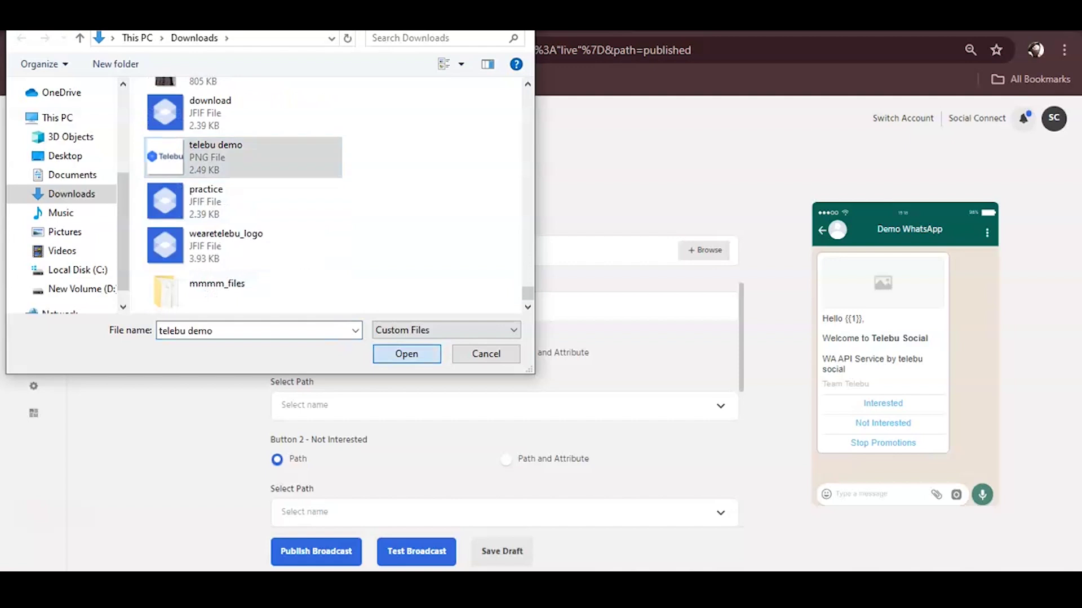
click(281, 306)
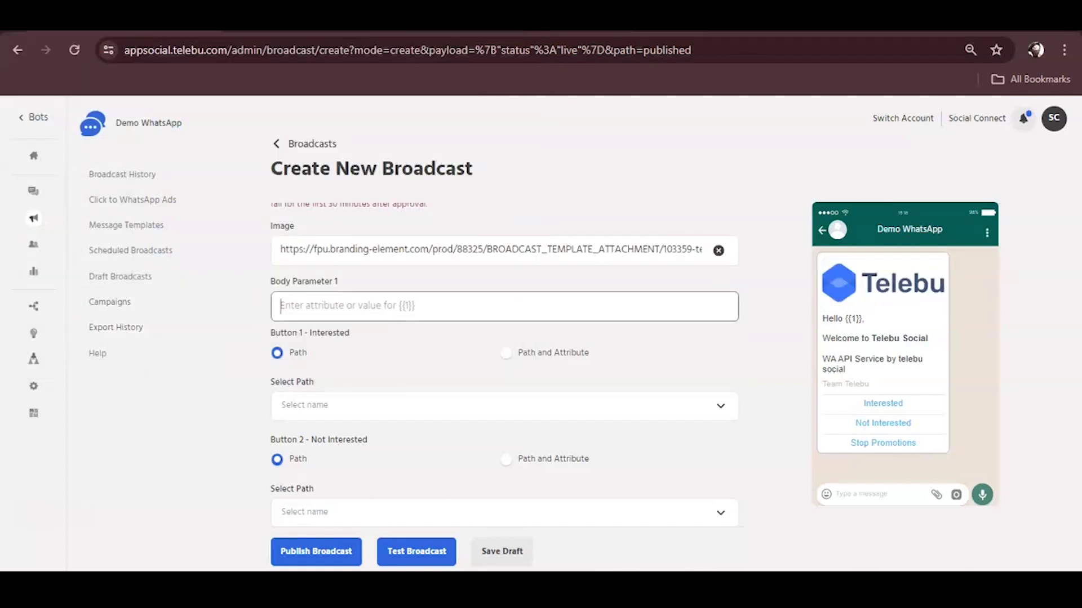
Step: Set Body Parameter 1 to {{user.first_name}} so the preview reads 'Hello {{user.first_name}}'
drag(844, 319, 864, 319)
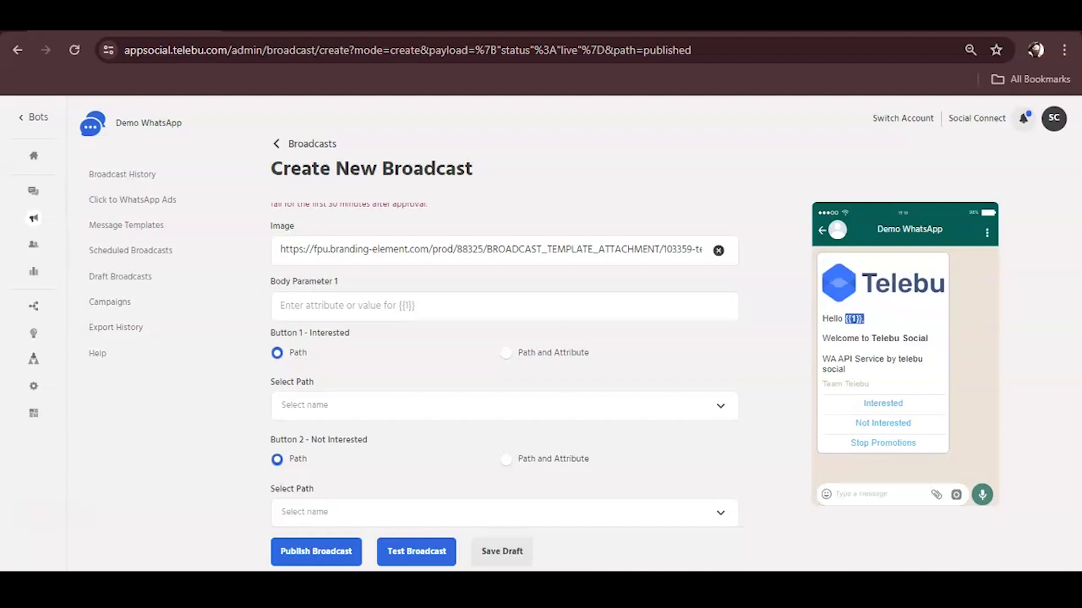
click(281, 305)
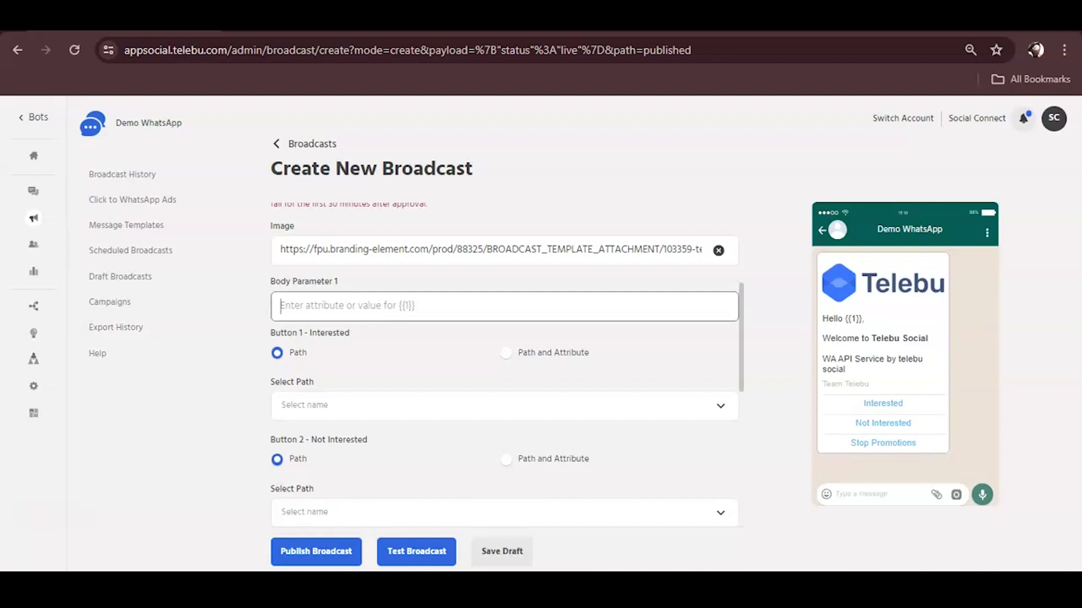
text({{u)
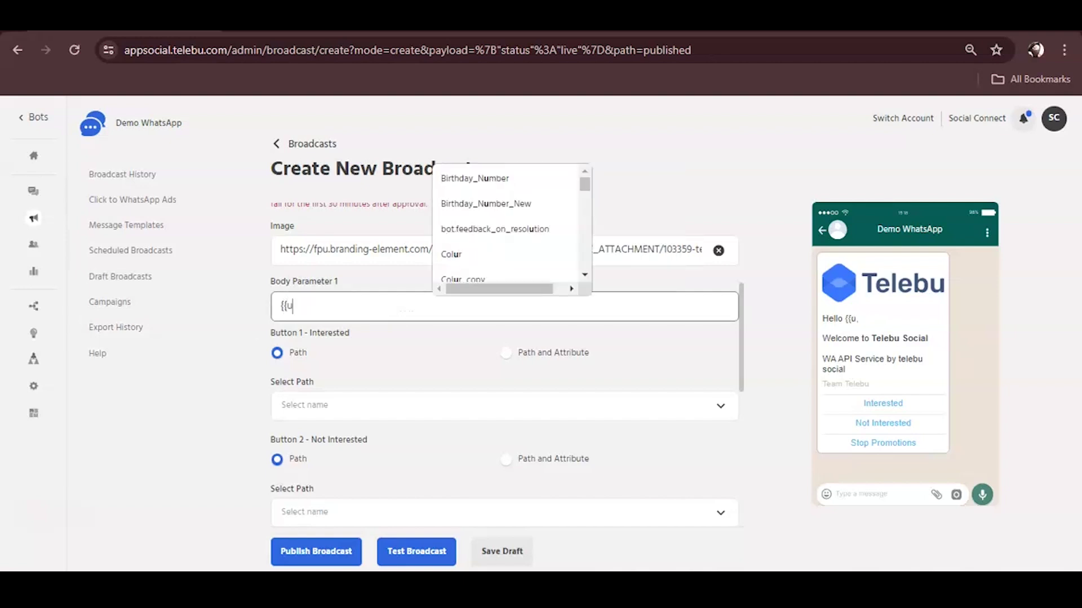
text(ser.f)
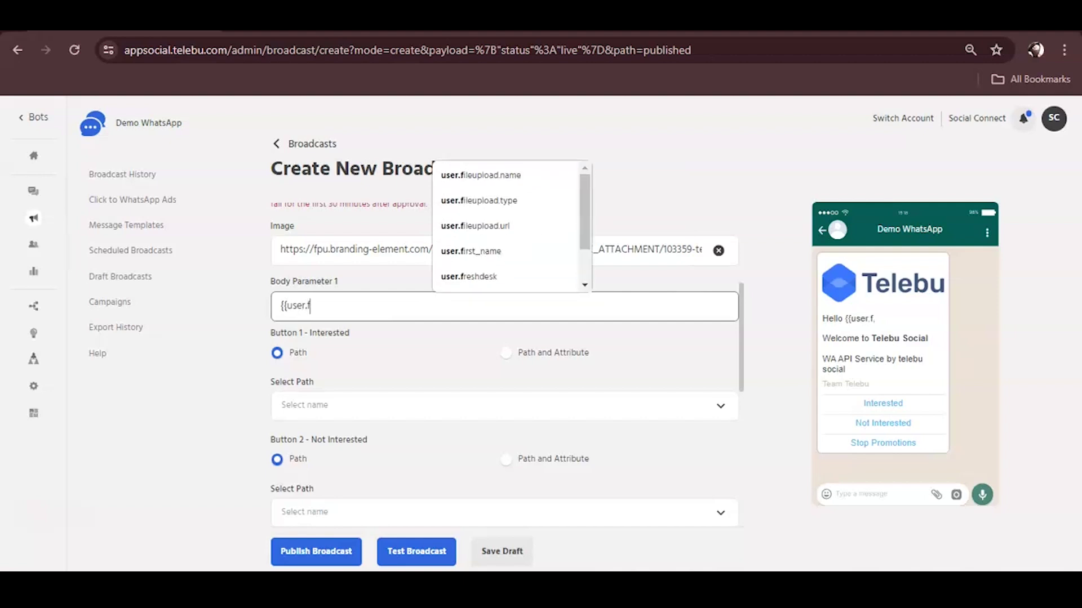
text(irst)
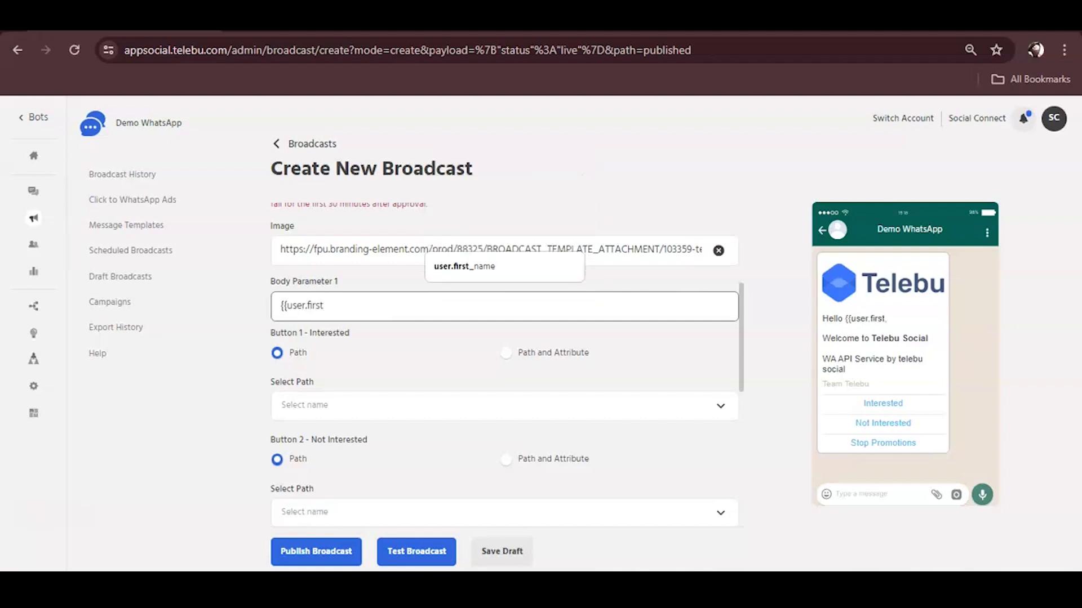
key(Return)
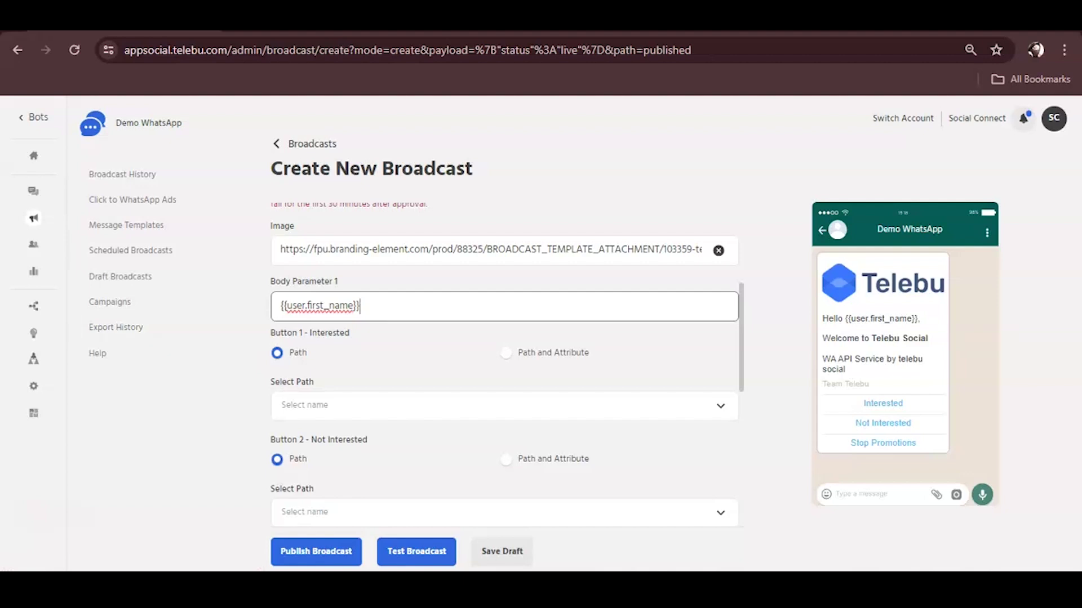
scroll(507, 365, down, 2)
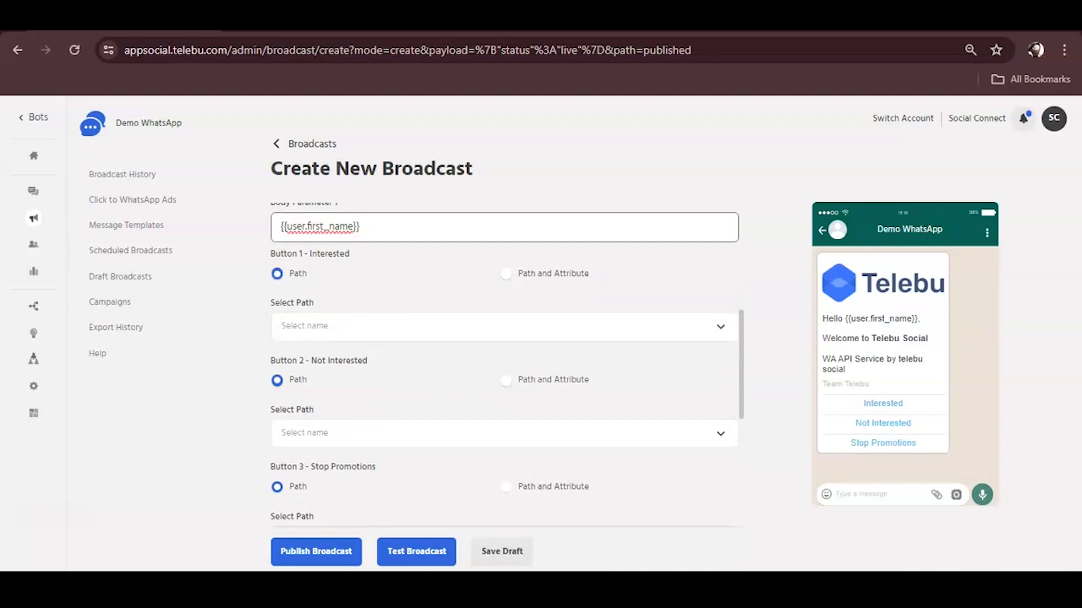
Step: Set Button 1 (Interested) to Greet returning user and Buttons 2–3 to Default Message
click(496, 326)
key(Down)
key(Return)
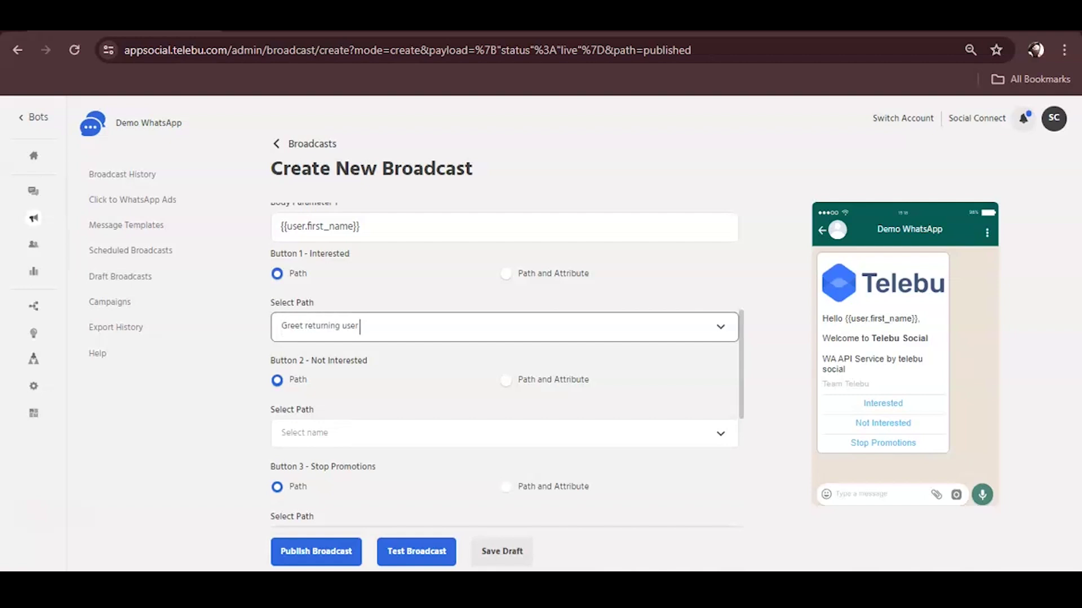
click(495, 433)
key(Down)
key(Down)
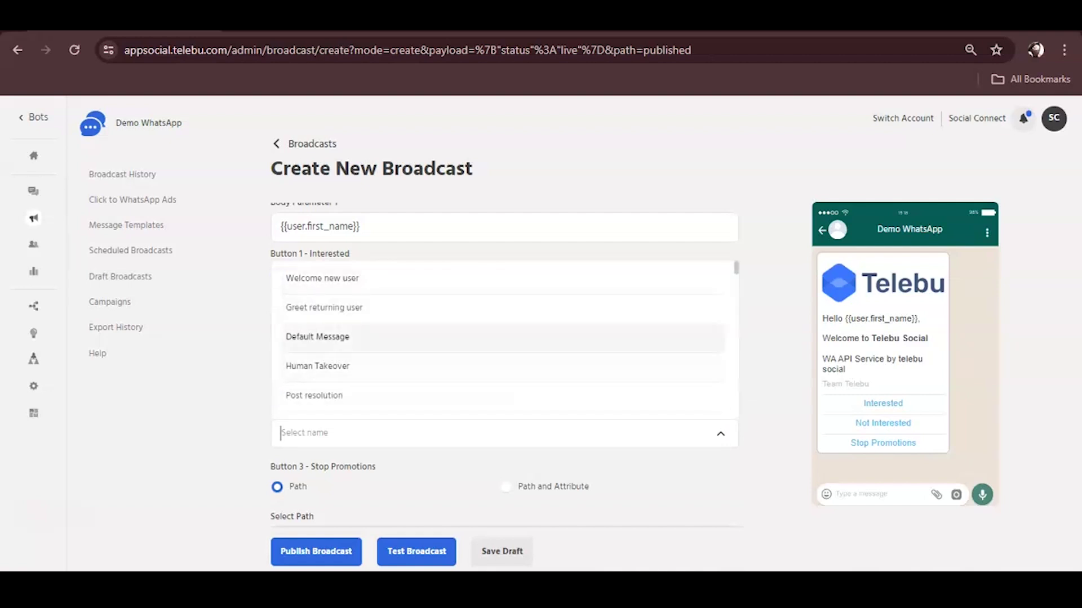
key(Return)
scroll(504, 367, down, 3)
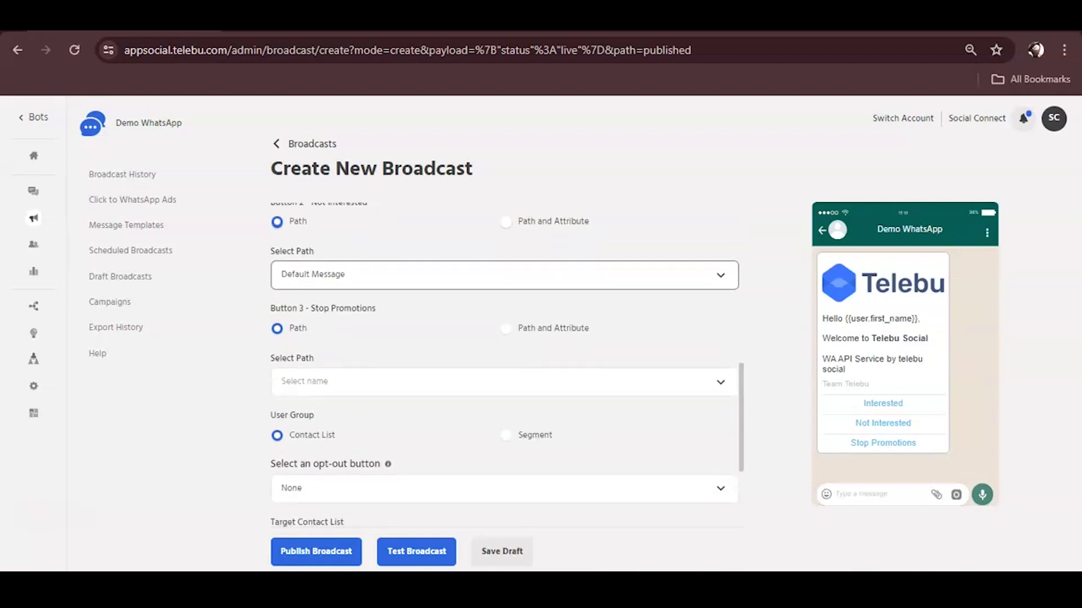
drag(309, 308, 376, 308)
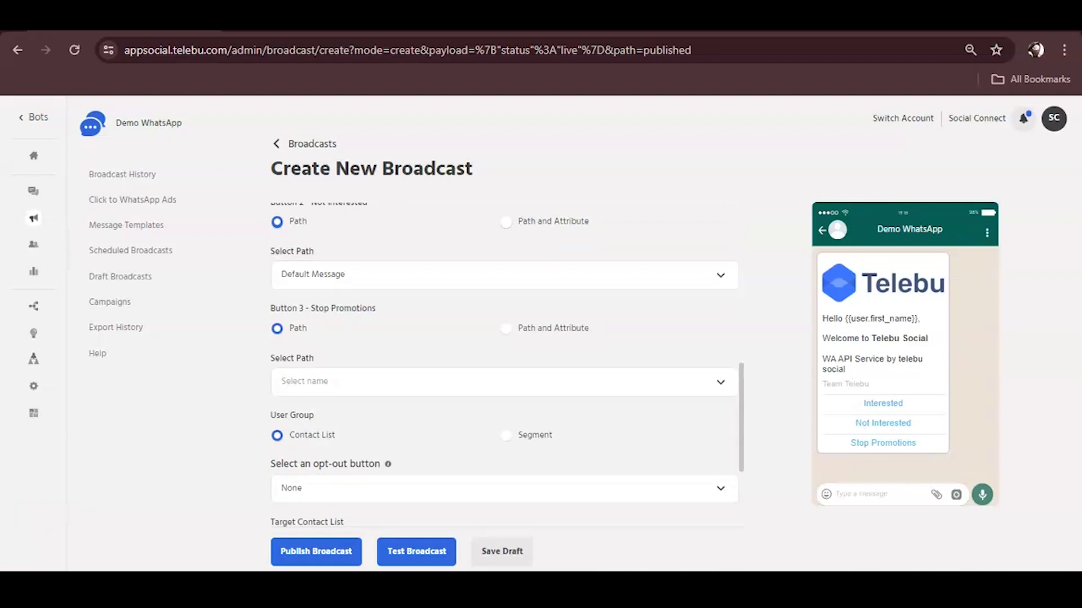
click(495, 381)
key(Down)
key(Down)
key(Return)
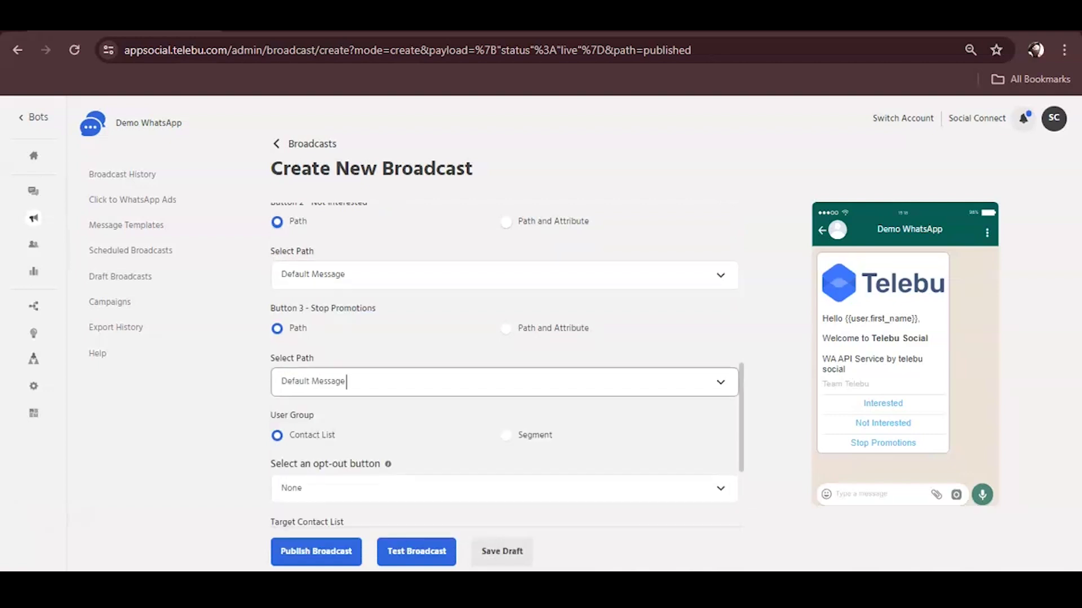
scroll(504, 367, down, 1)
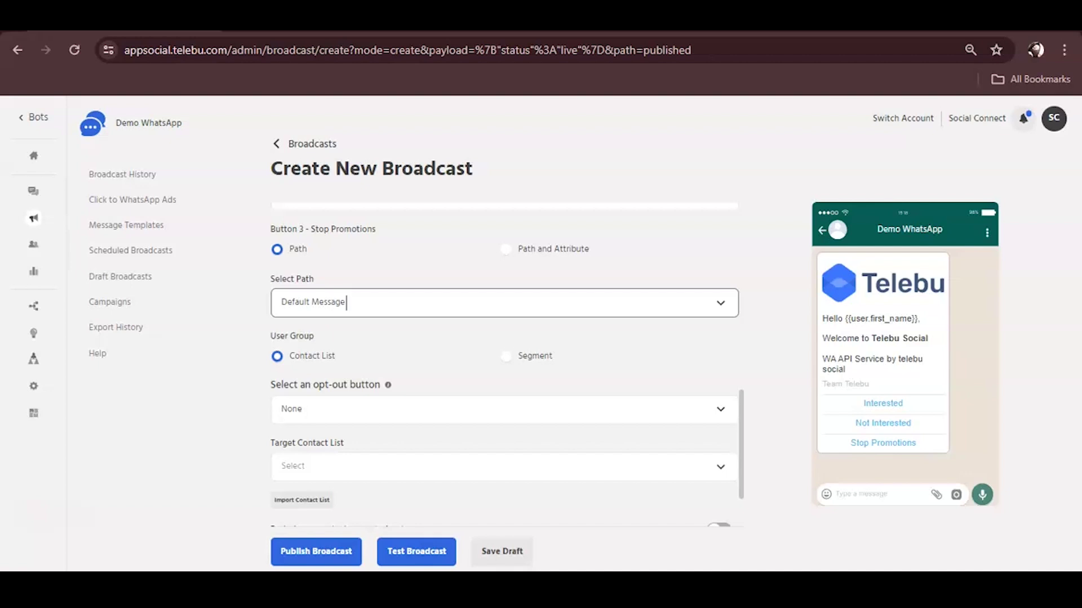
Step: Make Stop Promotions the broadcast's opt-out button
click(305, 409)
scroll(304, 440, down, 3)
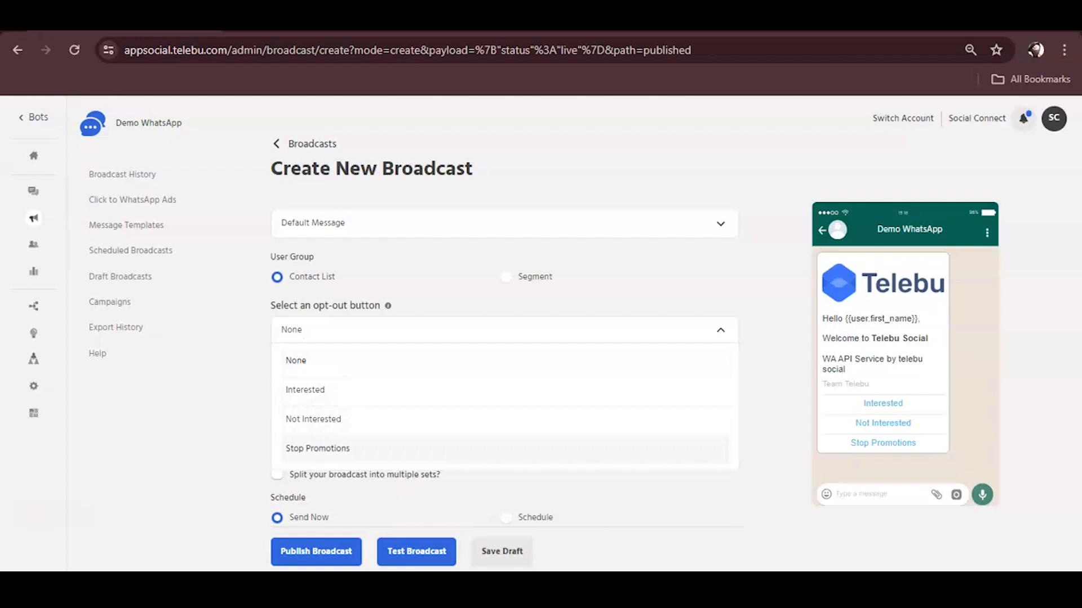
click(317, 449)
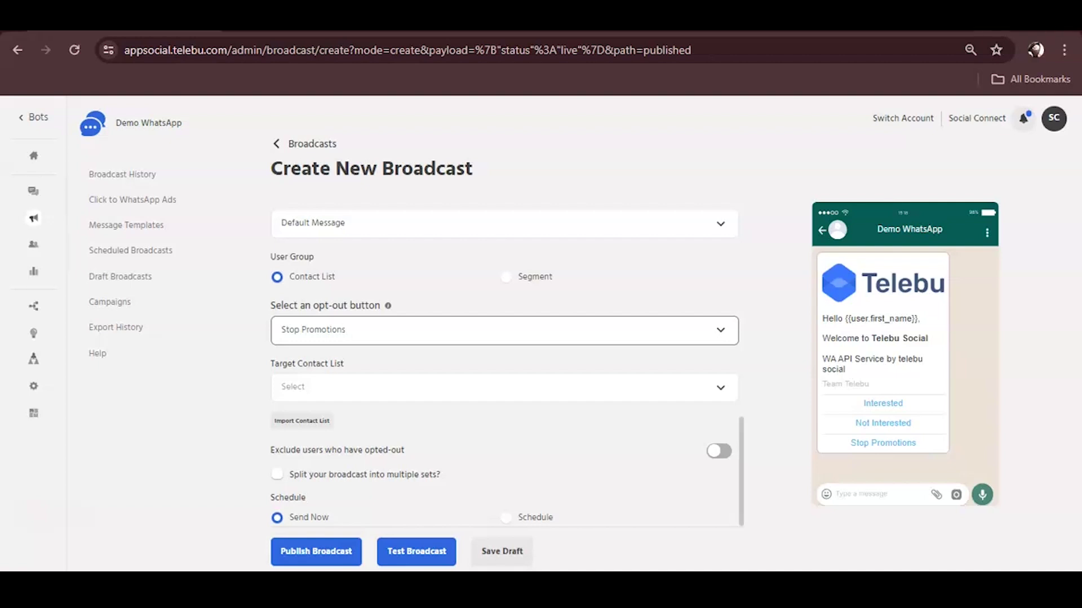
Step: Look through the existing target contact lists, then open the Import Contact List form
click(496, 387)
scroll(504, 479, down, 5)
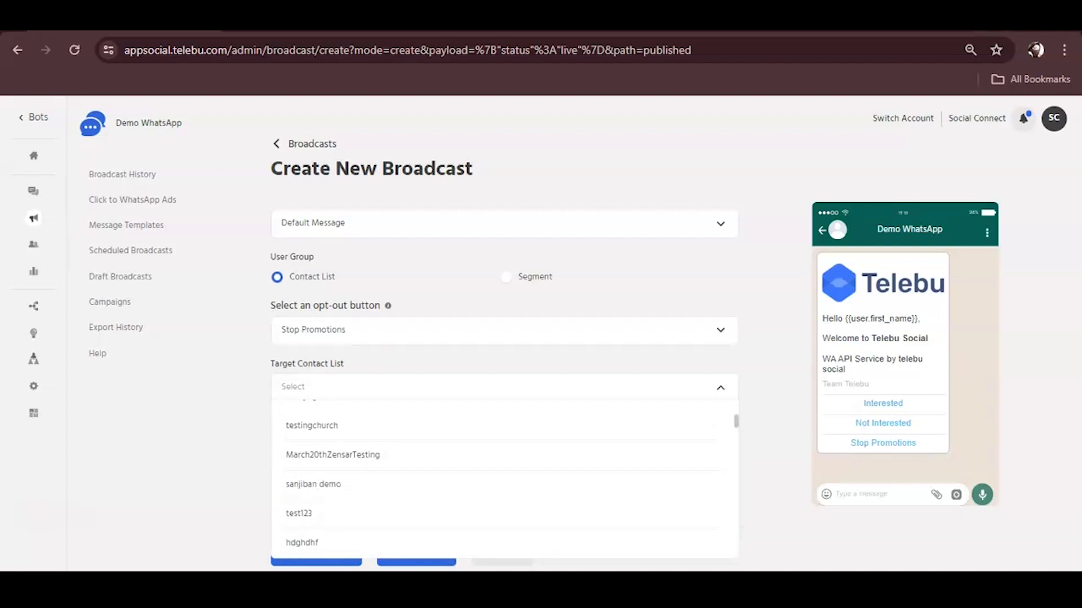
key(Escape)
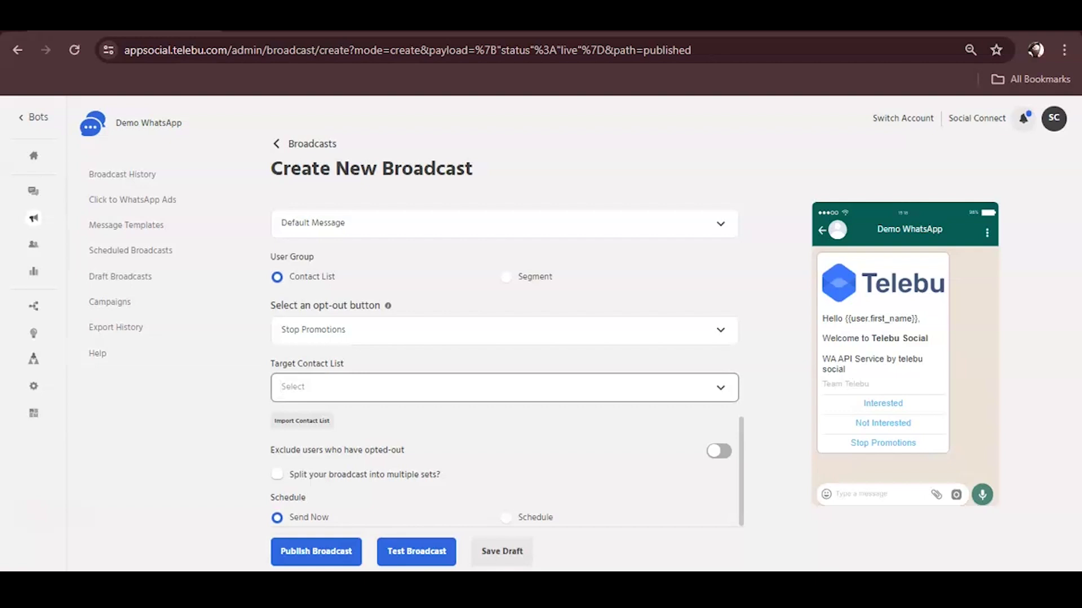
key(Down)
scroll(504, 479, down, 5)
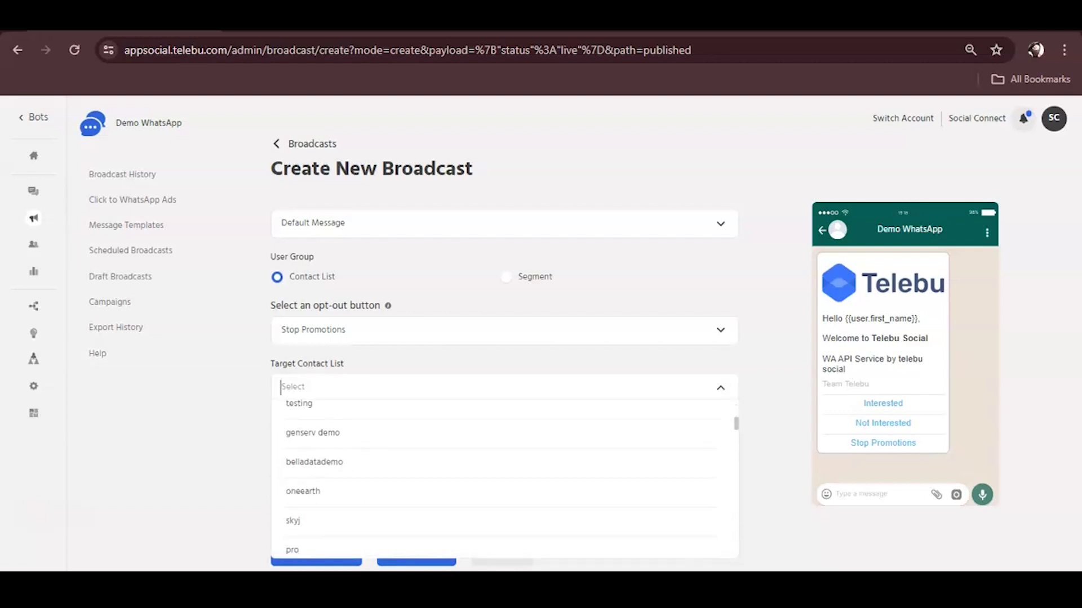
key(Escape)
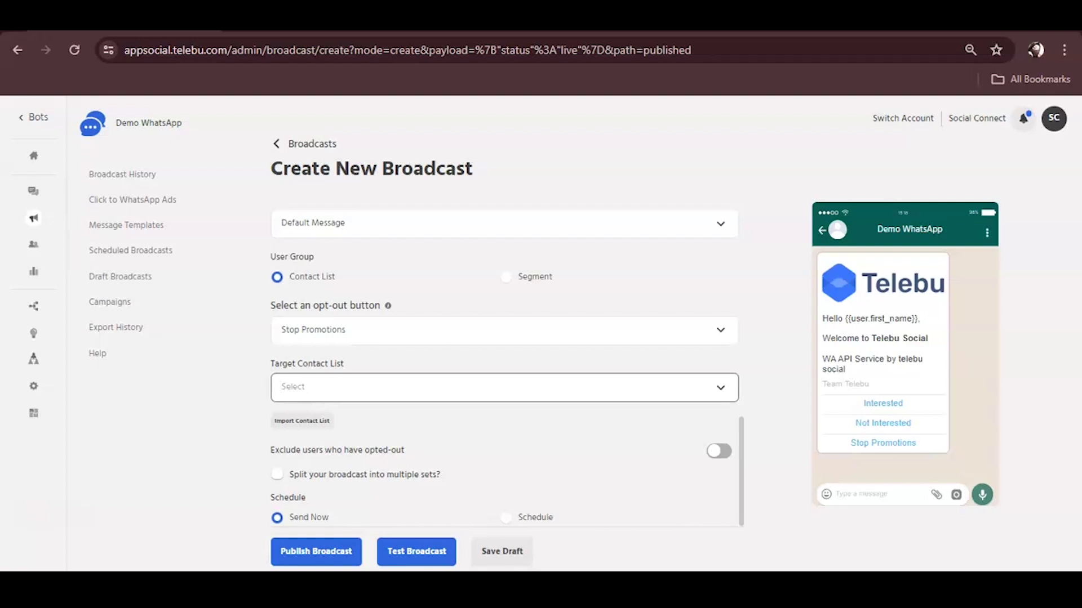
key(Tab)
key(Return)
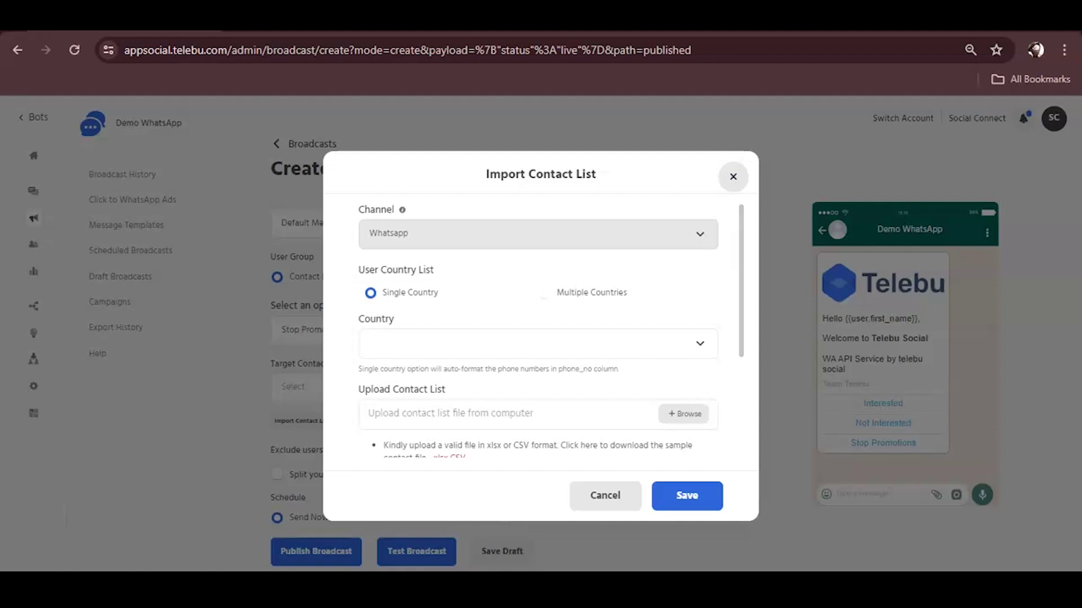
Step: Choose Single Country with India for the import and download the sample contact file
click(544, 292)
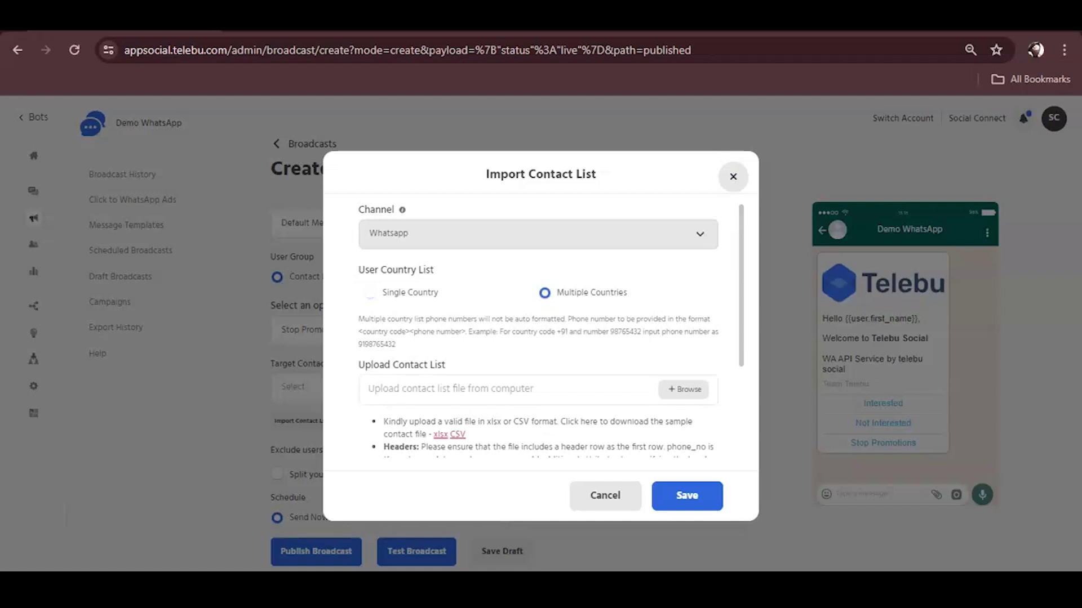
click(370, 293)
click(530, 344)
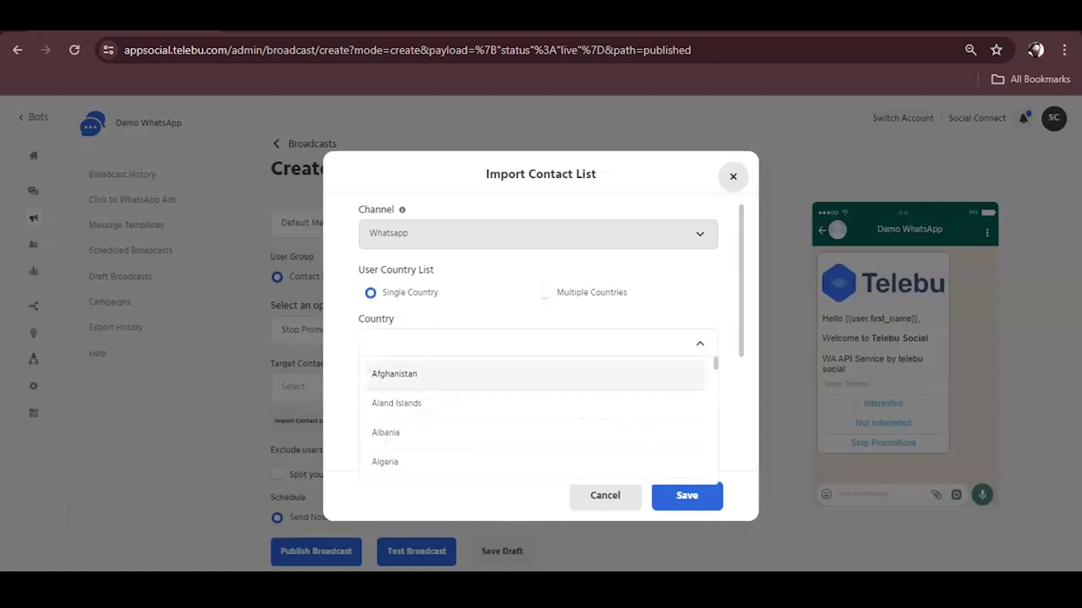
text(ind)
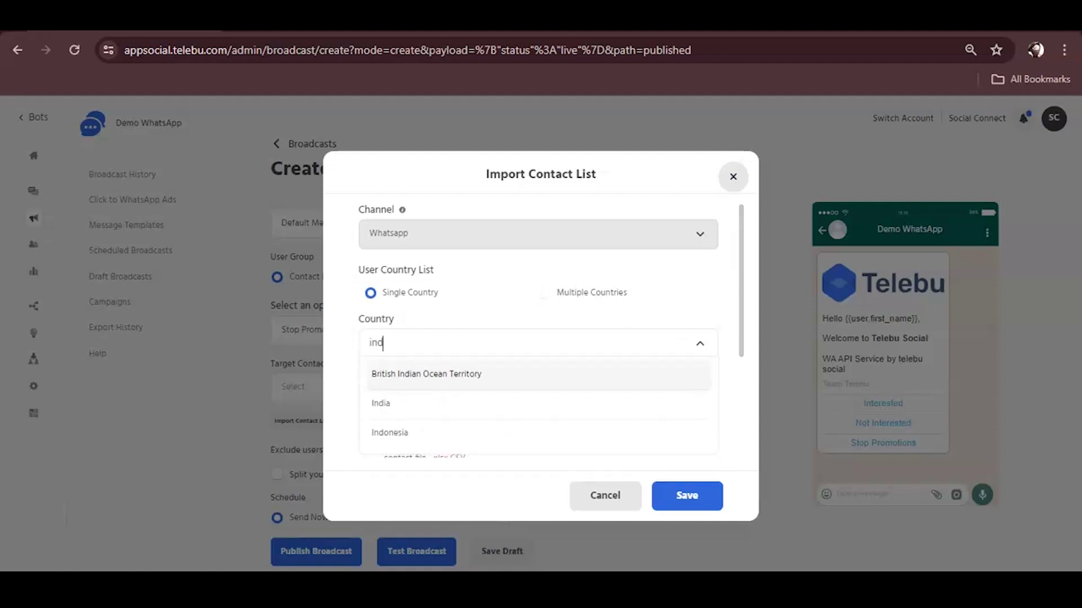
key(Down)
key(Return)
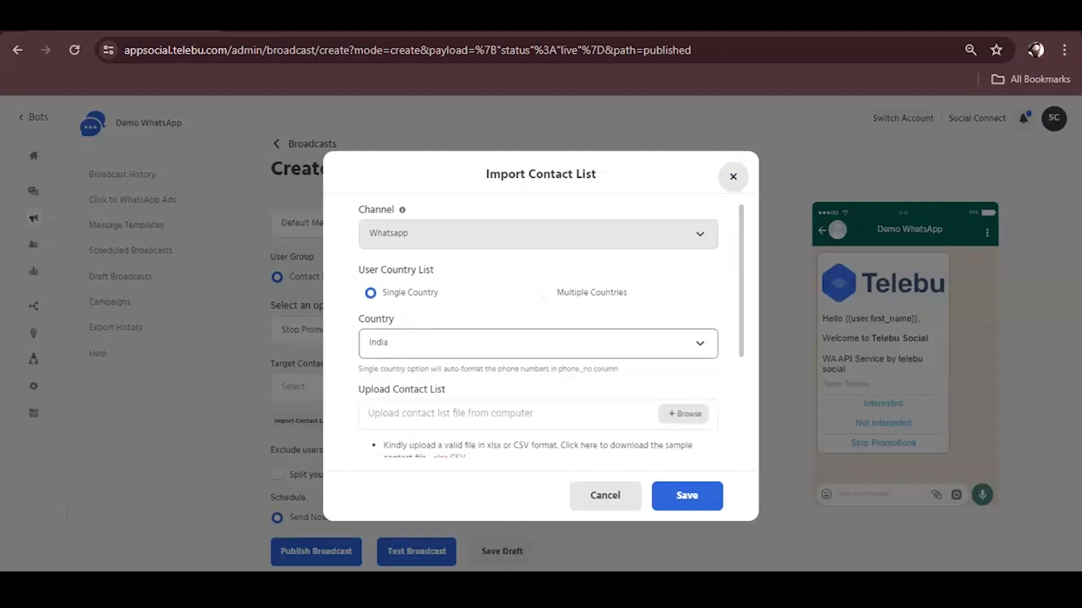
scroll(549, 332, down, 3)
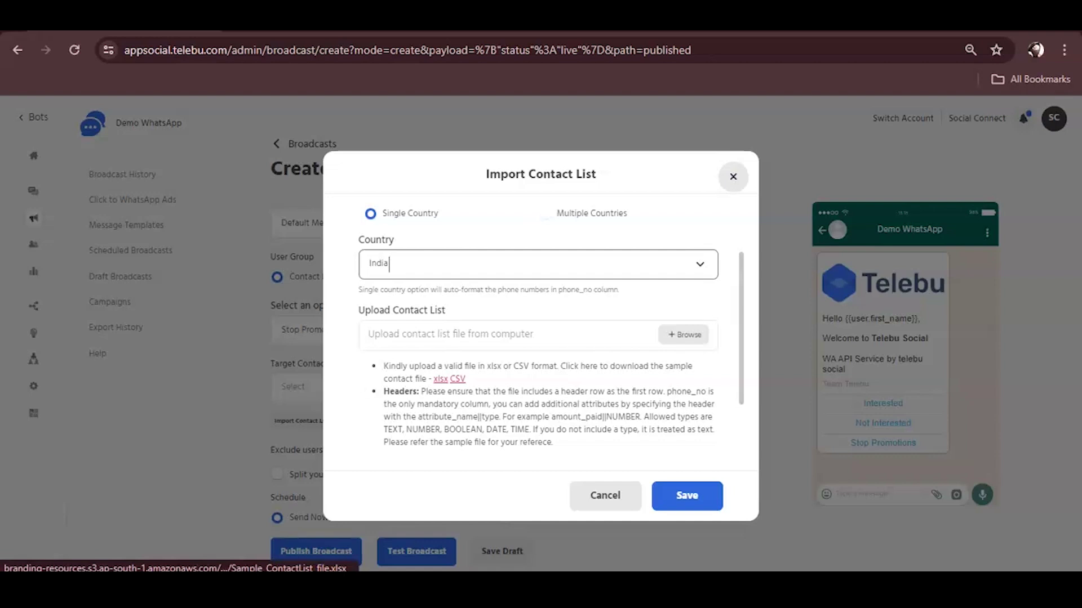
click(440, 379)
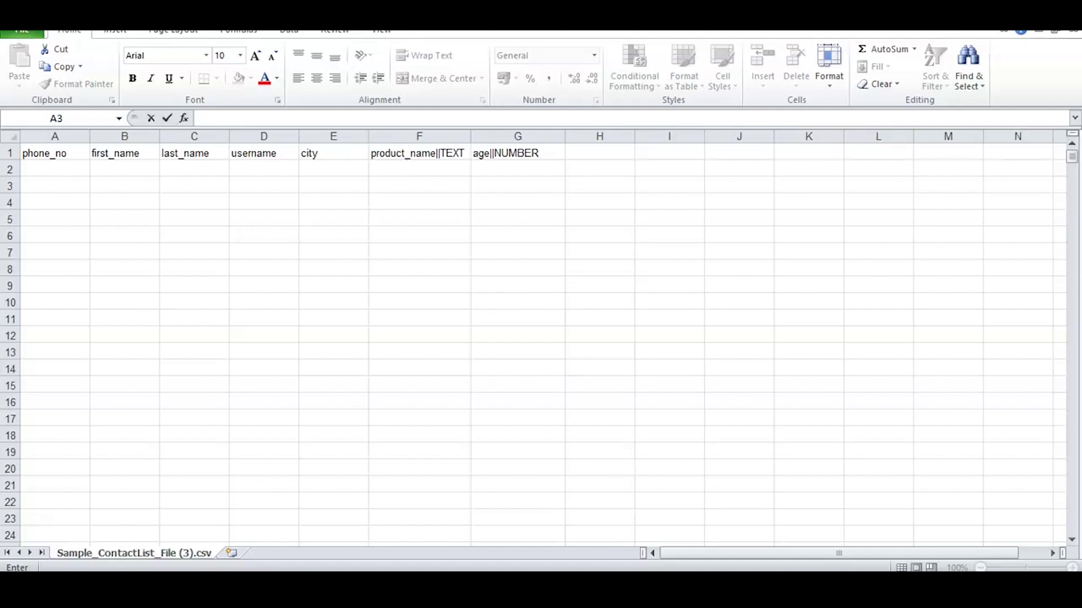
click(55, 136)
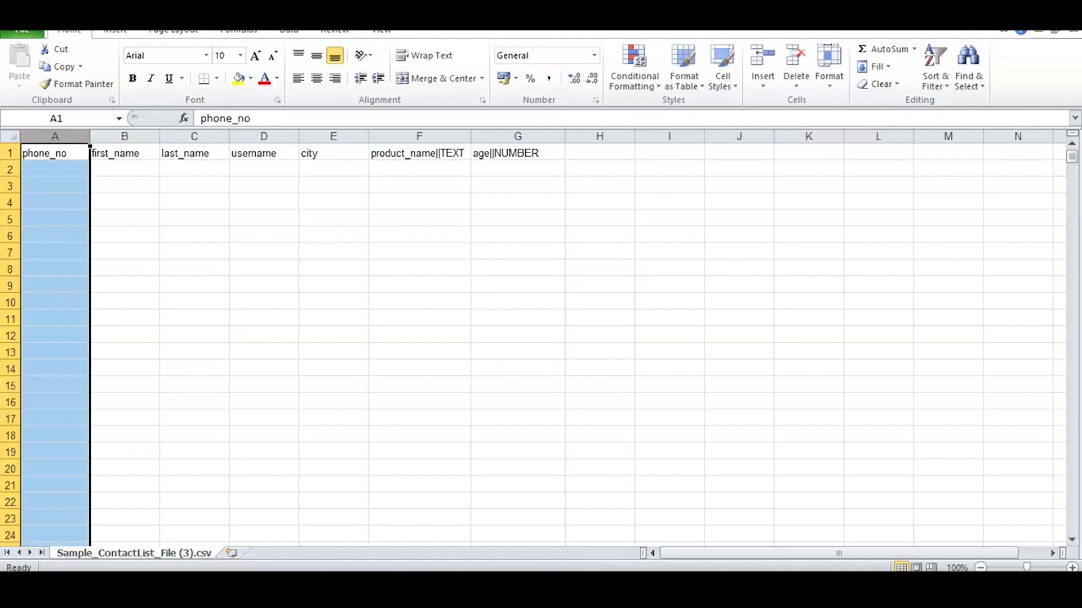
click(125, 137)
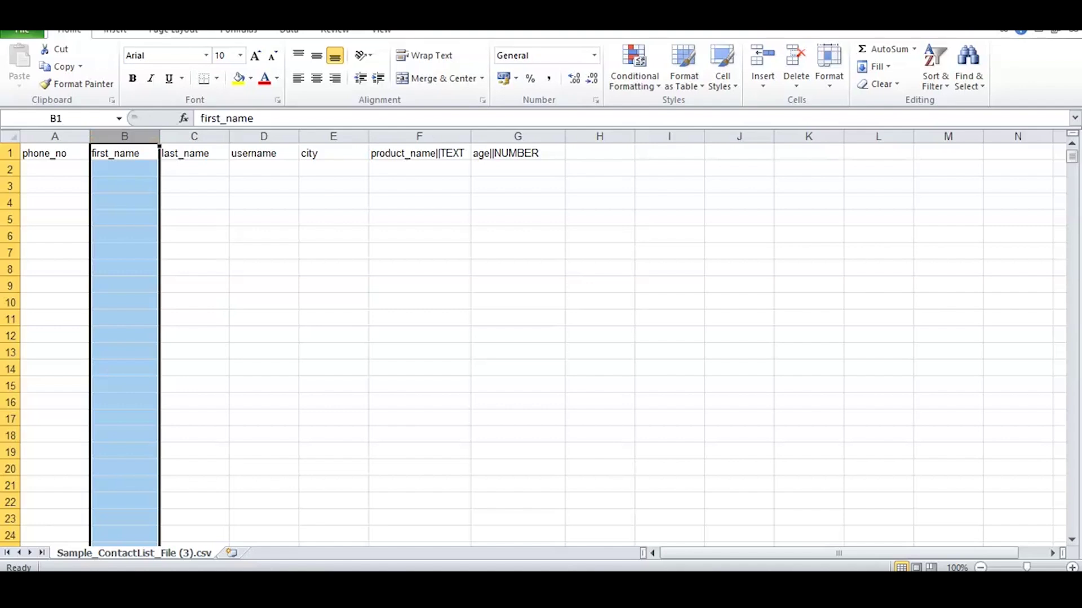
drag(194, 136, 563, 137)
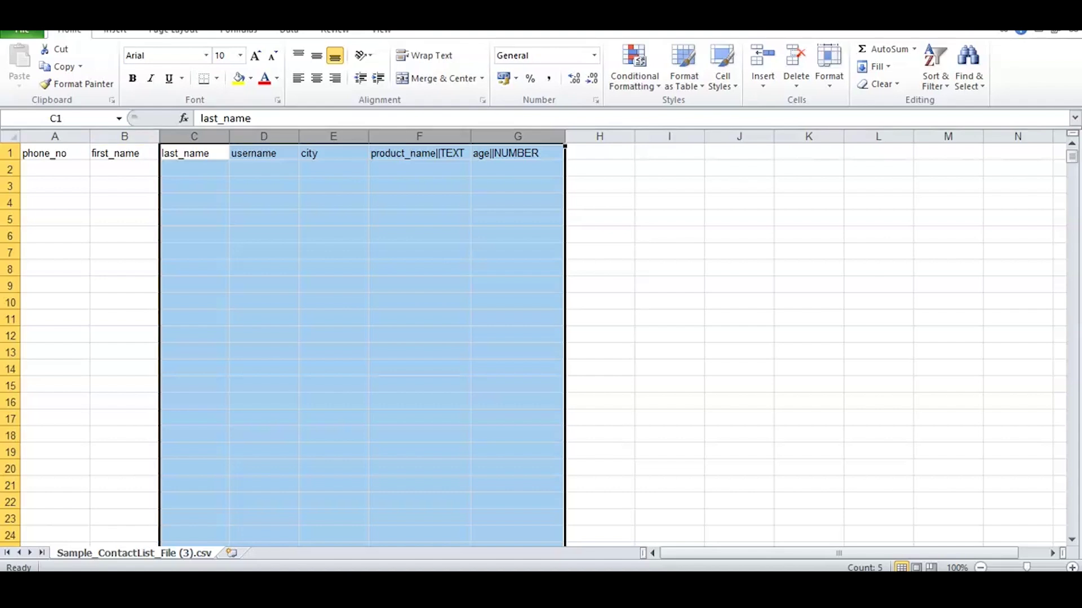
click(599, 318)
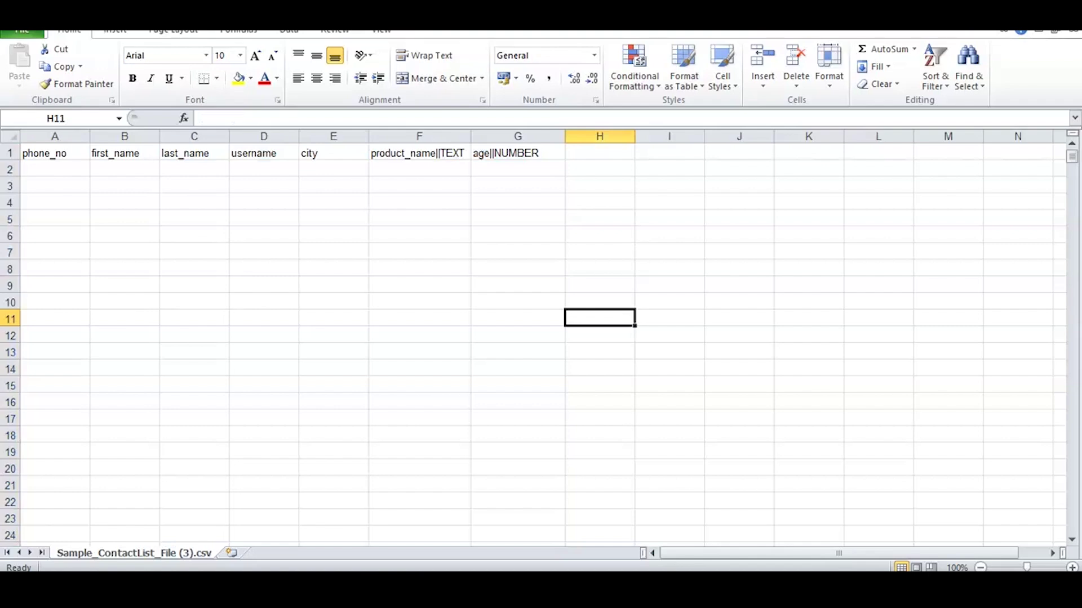
drag(45, 153, 529, 153)
Step: Enter a contact's phone number in A2 and full name in B2
click(599, 185)
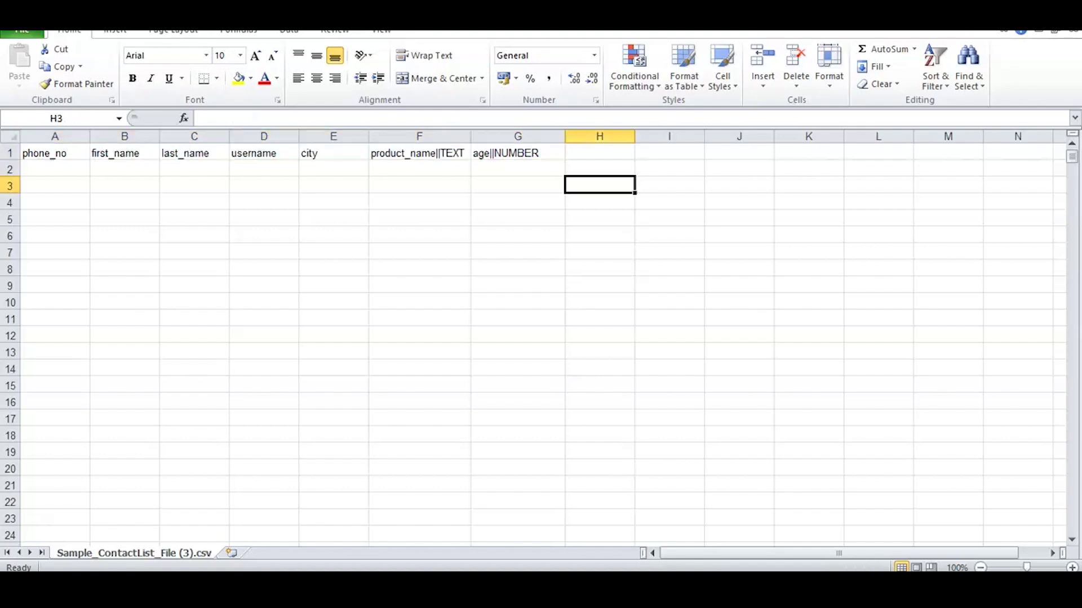
click(55, 169)
text(')
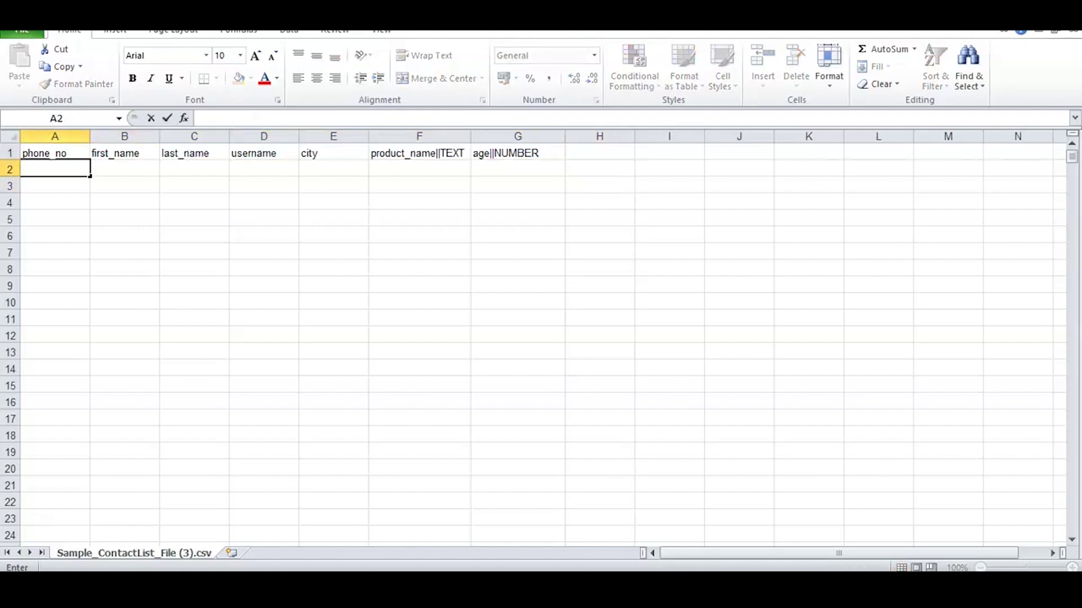
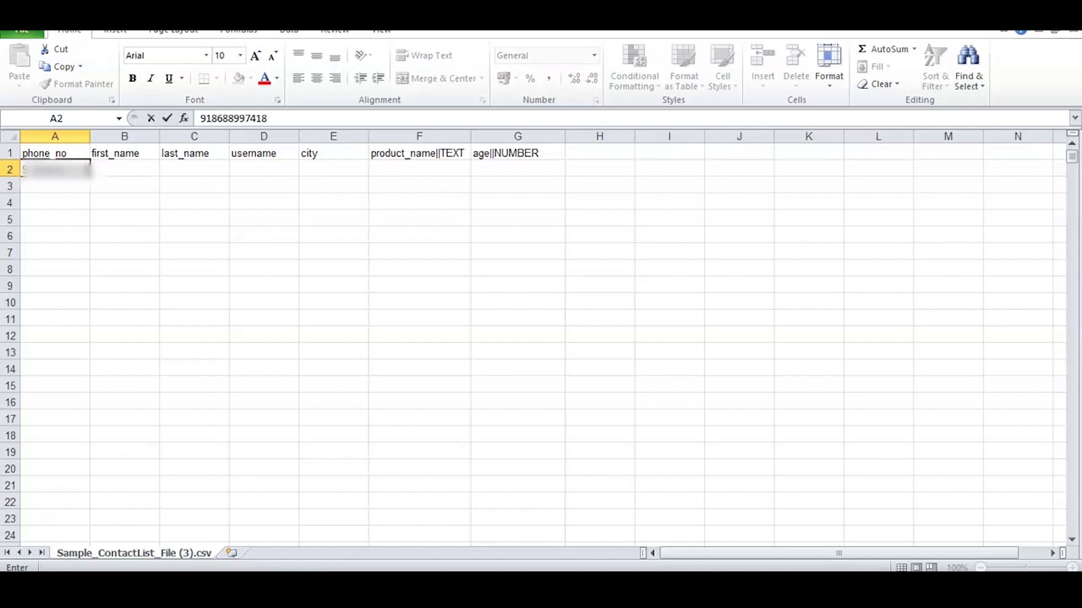
key(Tab)
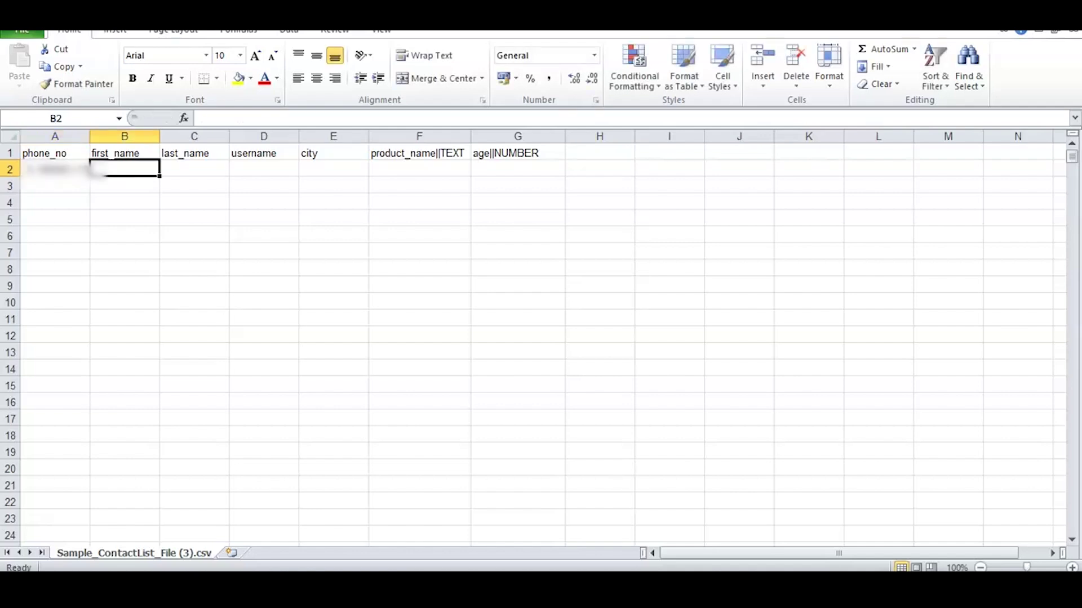
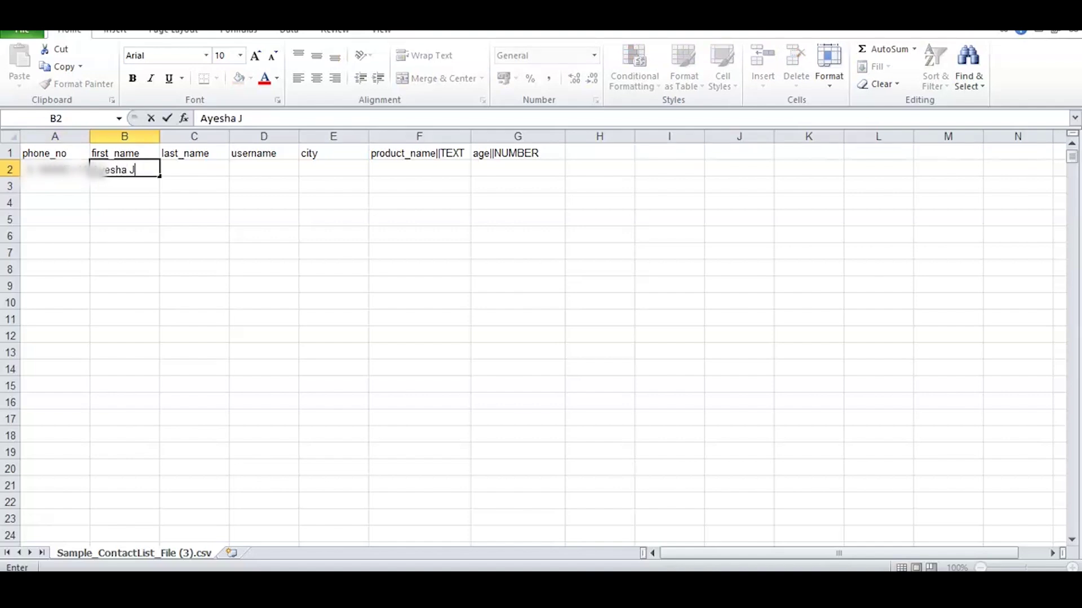
Step: Format column A as Number with no decimals and save over Sample_ContactList_file (41).xlsx
click(55, 136)
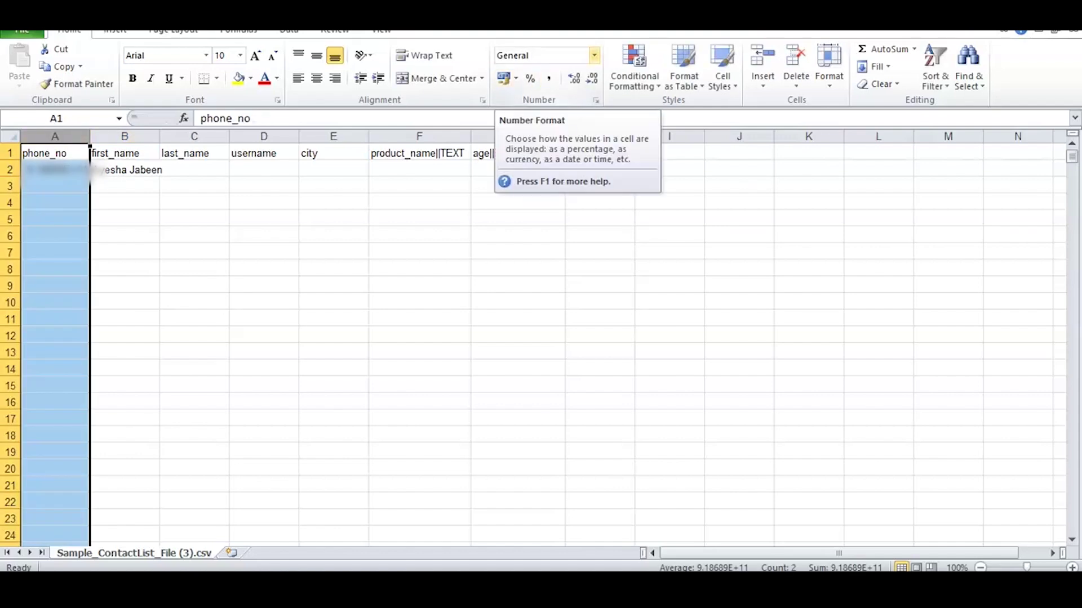
click(594, 56)
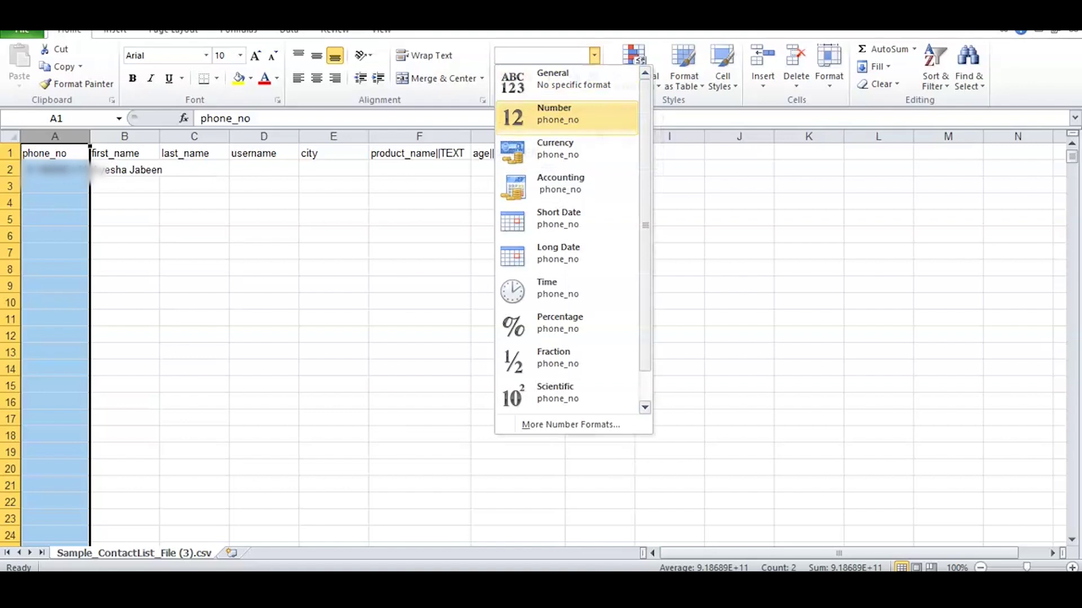
key(Return)
click(592, 79)
click(592, 79)
click(436, 351)
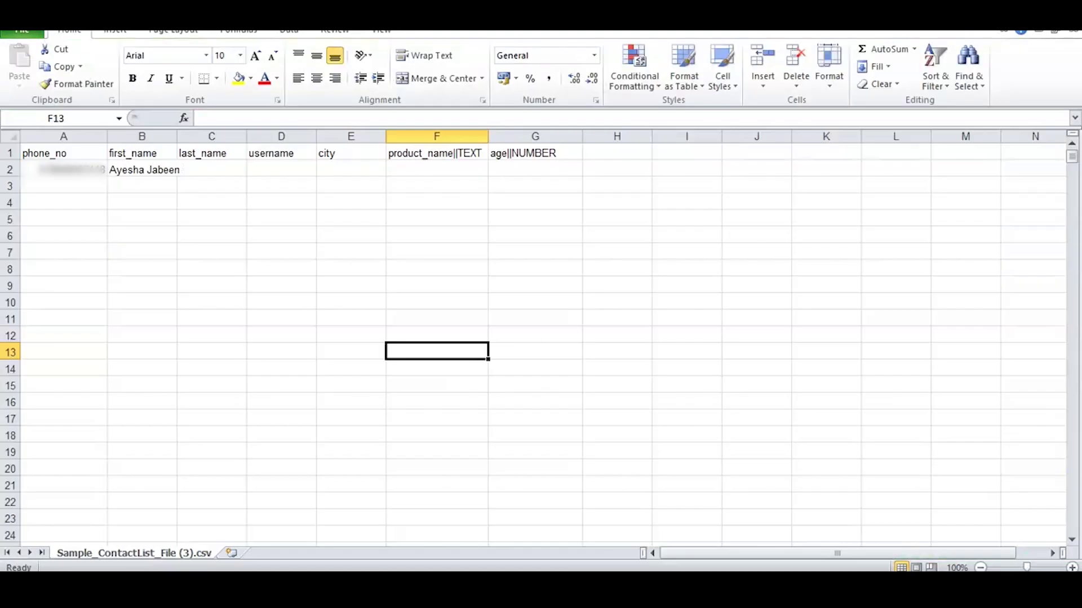
key(F12)
key(Return)
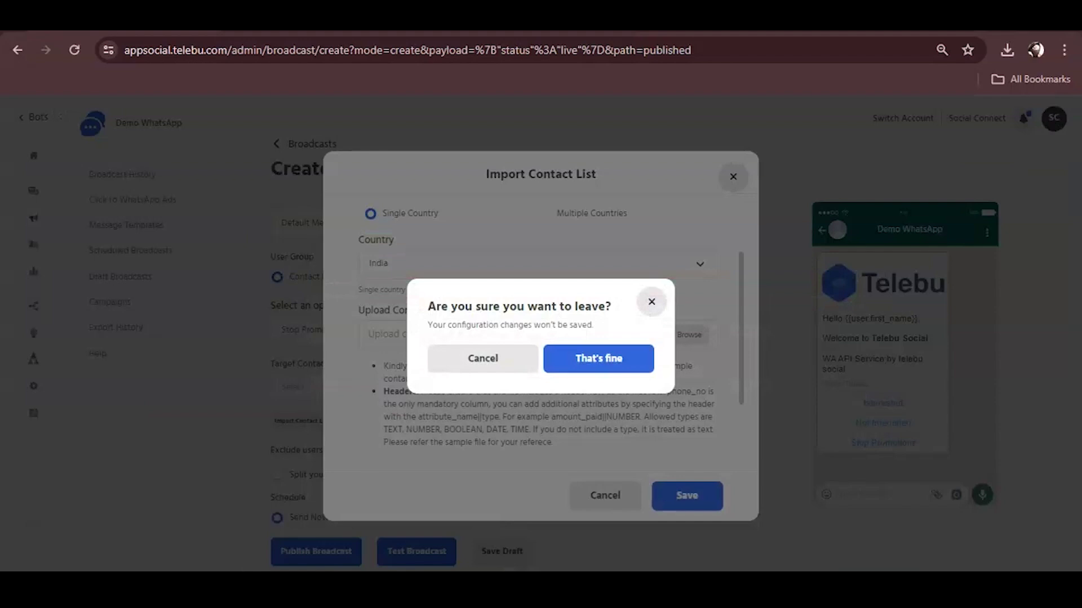
Step: Upload the edited contact spreadsheet into the Import Contact List form
click(483, 358)
click(683, 335)
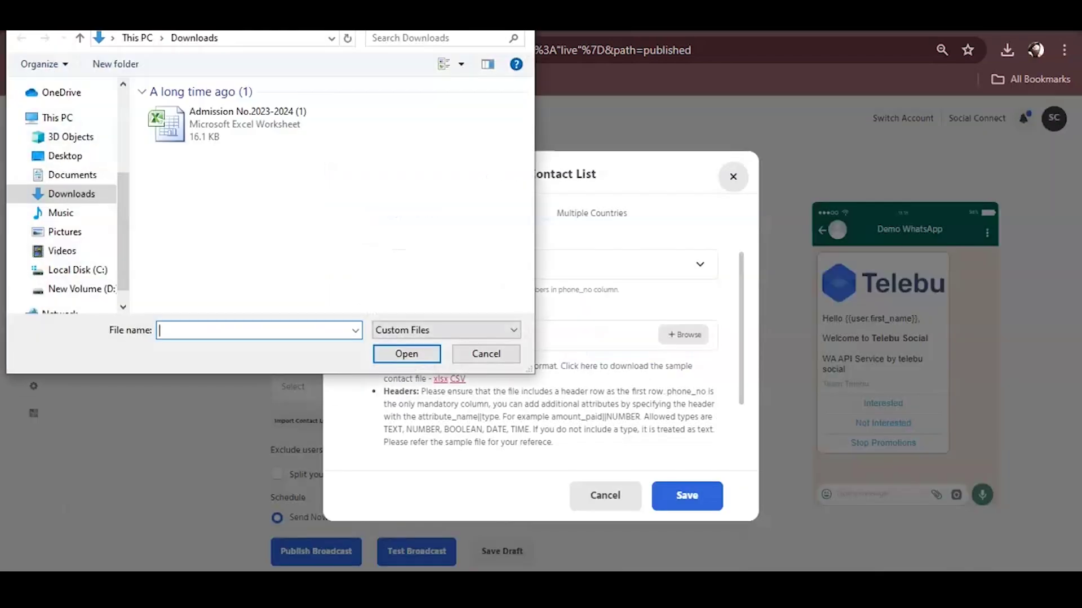
click(243, 119)
click(406, 354)
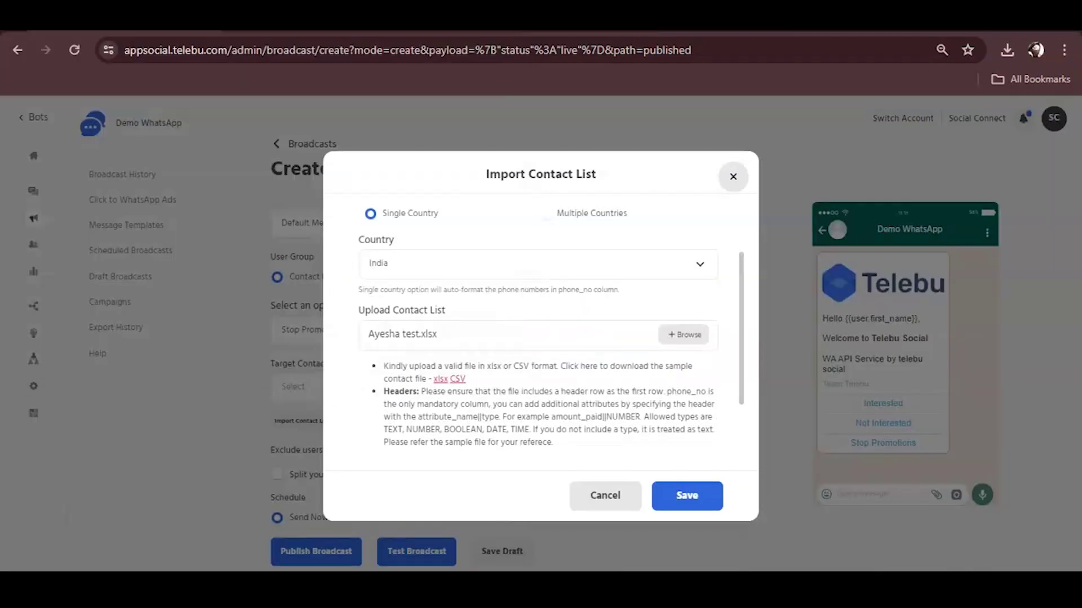
scroll(538, 327, down, 2)
Step: Give the contact list a testing name and save it as the broadcast's target
click(538, 407)
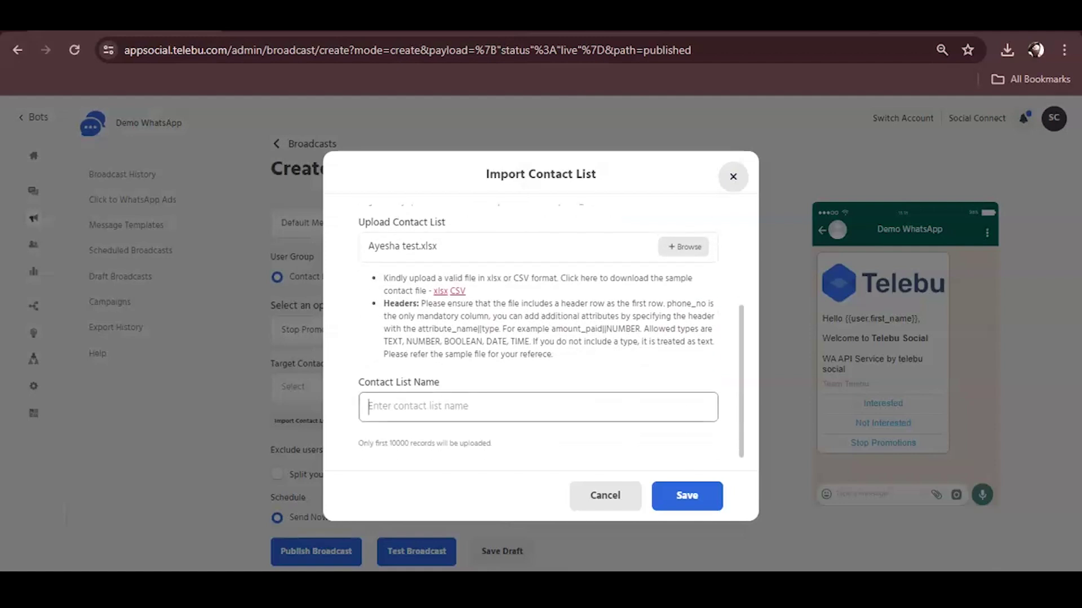
text(aYESHA)
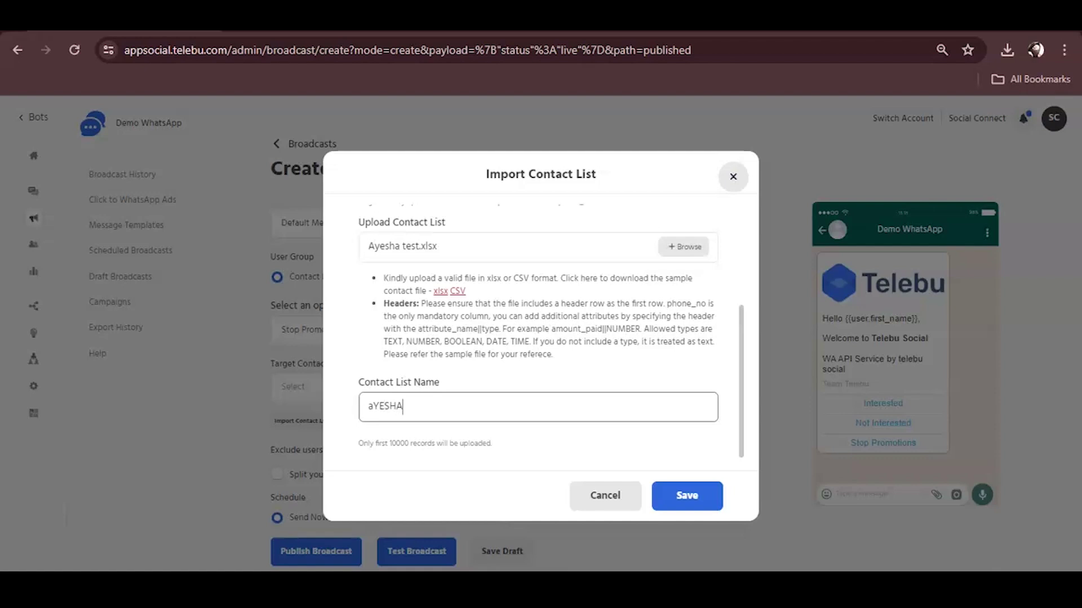
key(BackSpace)
key(BackSpace)
key(BackSpace)
key(BackSpace)
key(BackSpace)
key(BackSpace)
key(BackSpace)
text(Ayesha testing)
text(1)
key(Return)
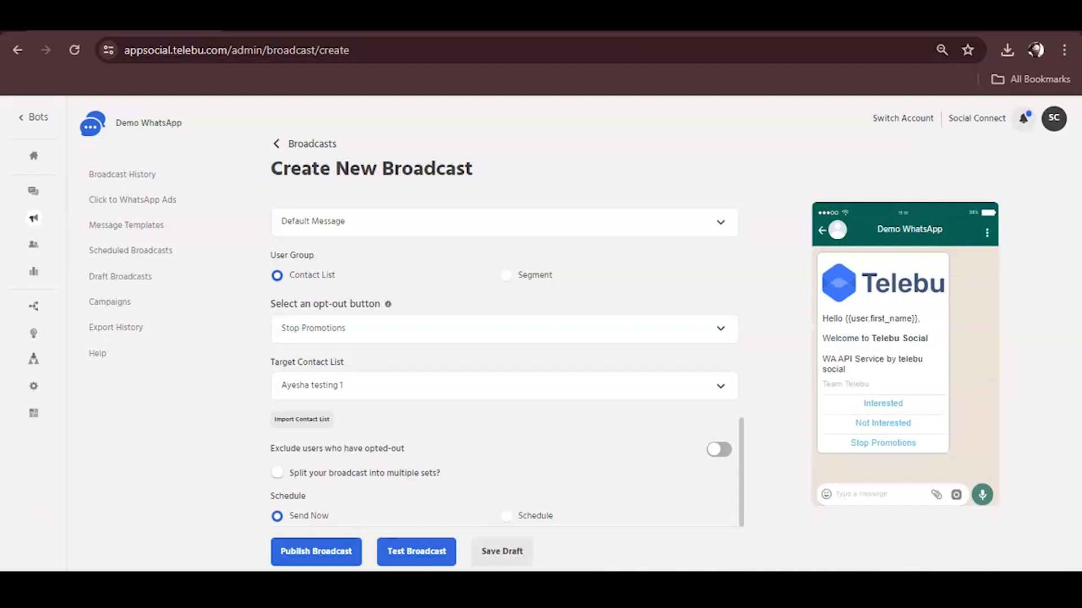
click(506, 516)
scroll(504, 366, down, 3)
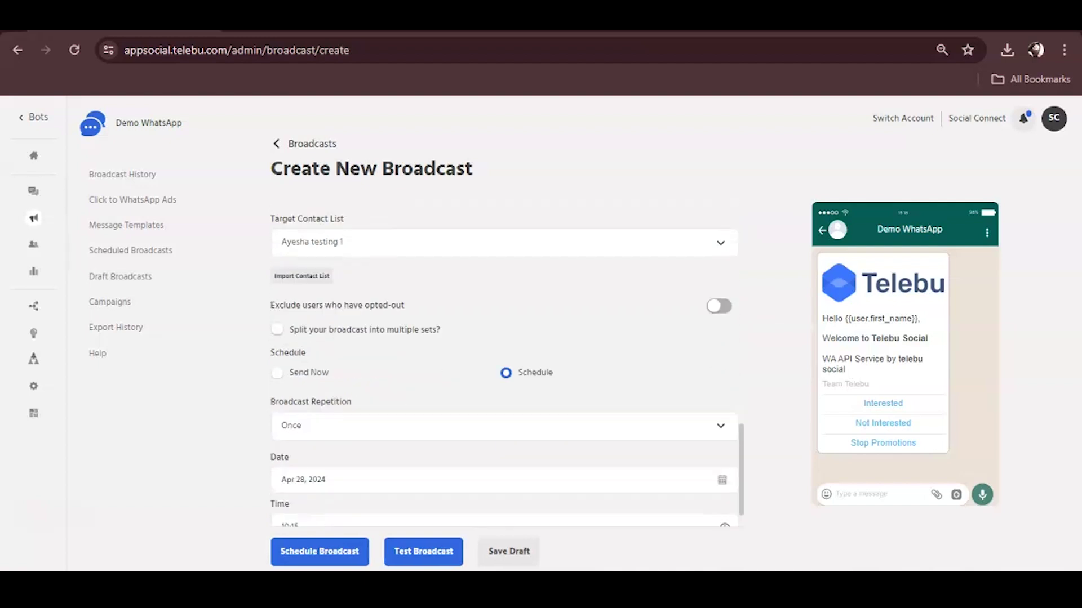
click(504, 386)
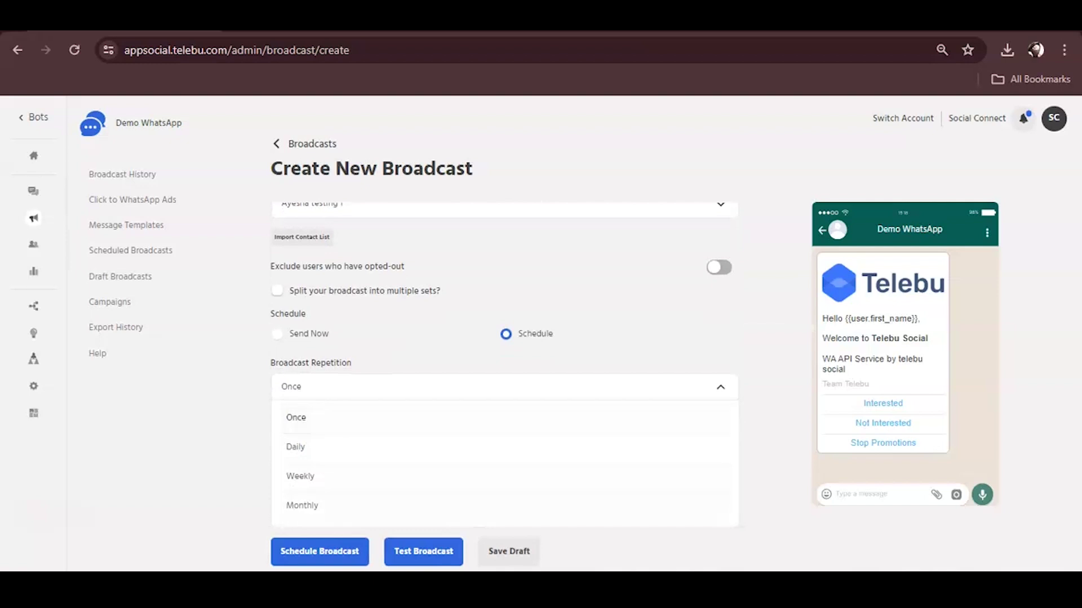
click(295, 415)
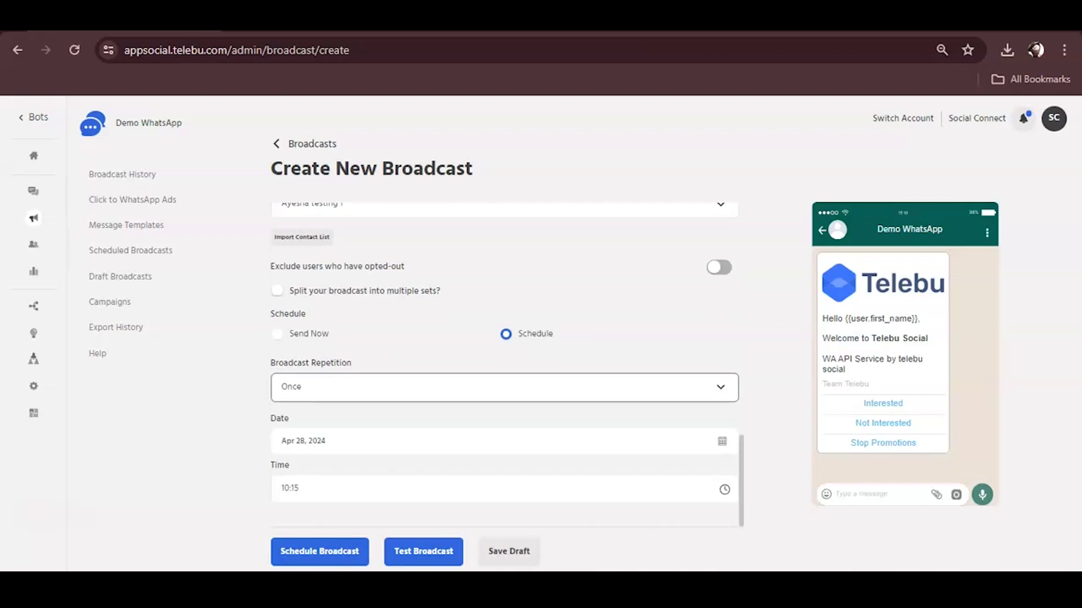
click(277, 334)
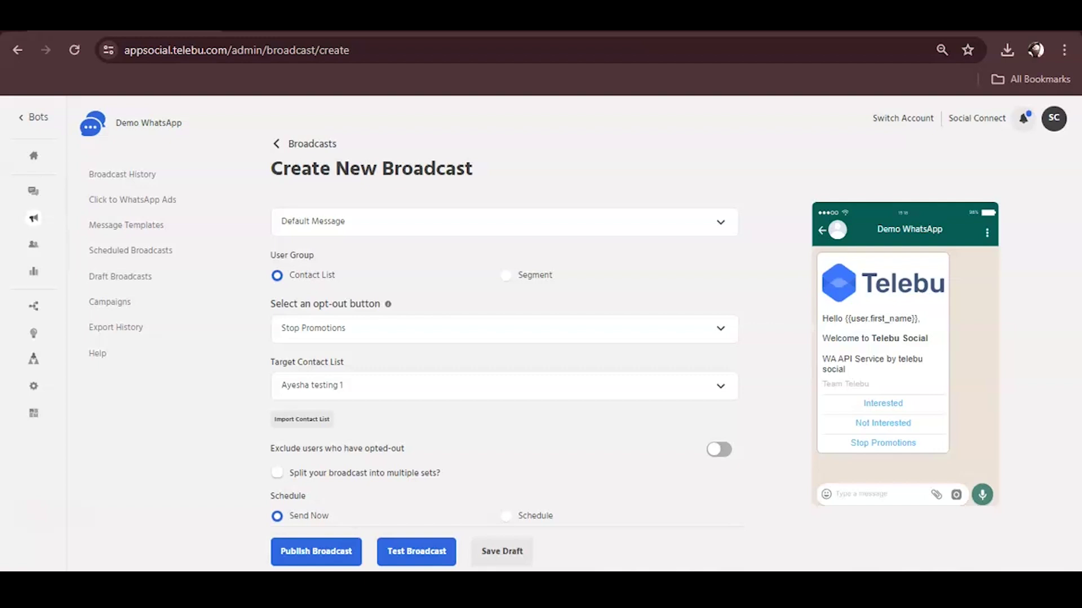
Step: Send a test broadcast to an IN +91 phone number with the recipient's first name filled in
click(416, 552)
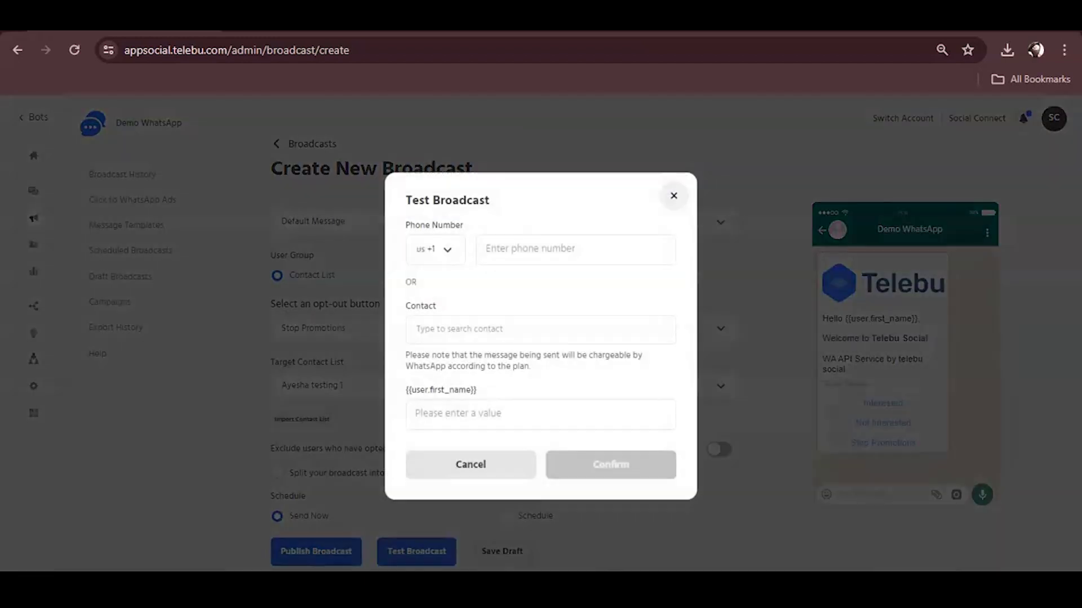
click(435, 249)
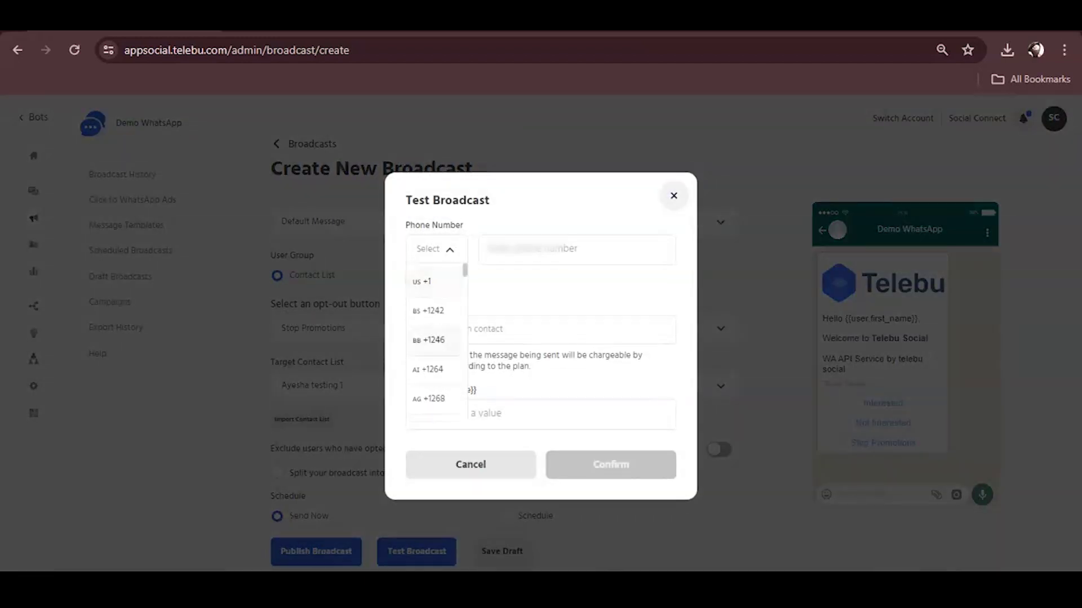
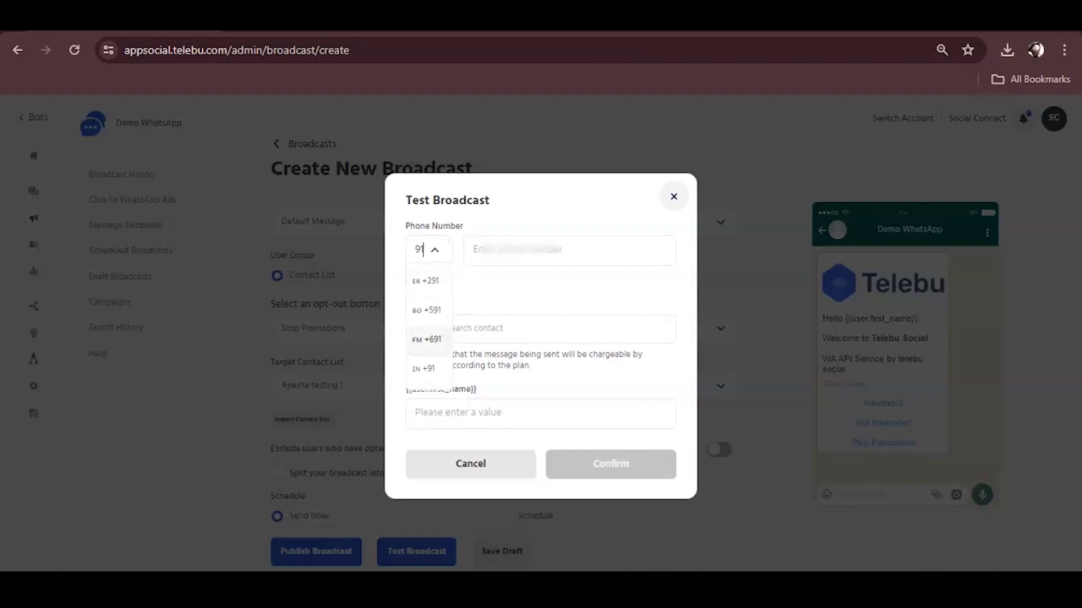
key(Return)
key(Tab)
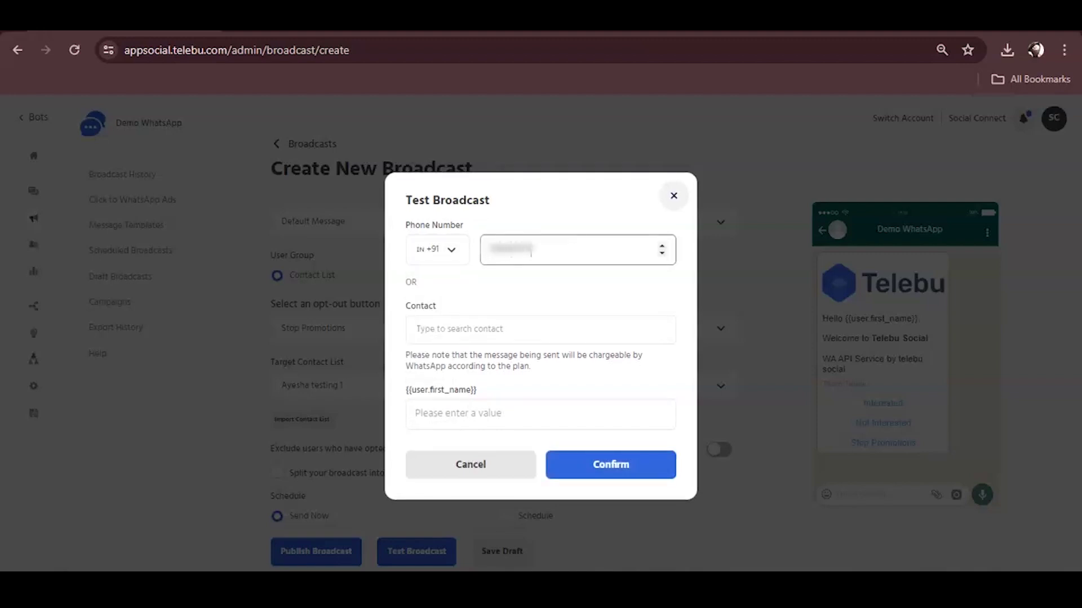
click(541, 414)
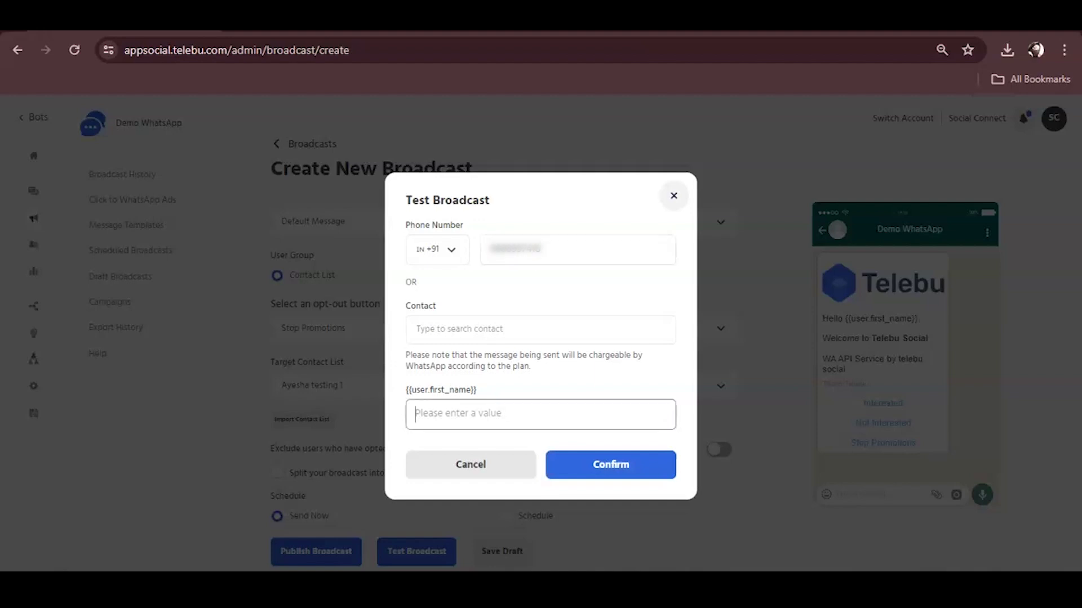
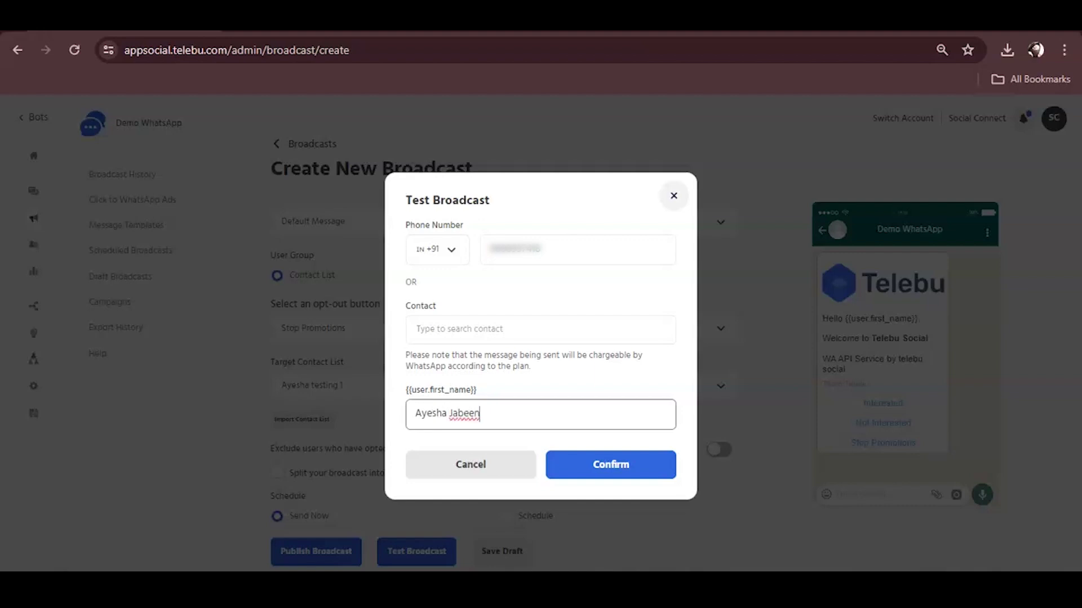
key(Return)
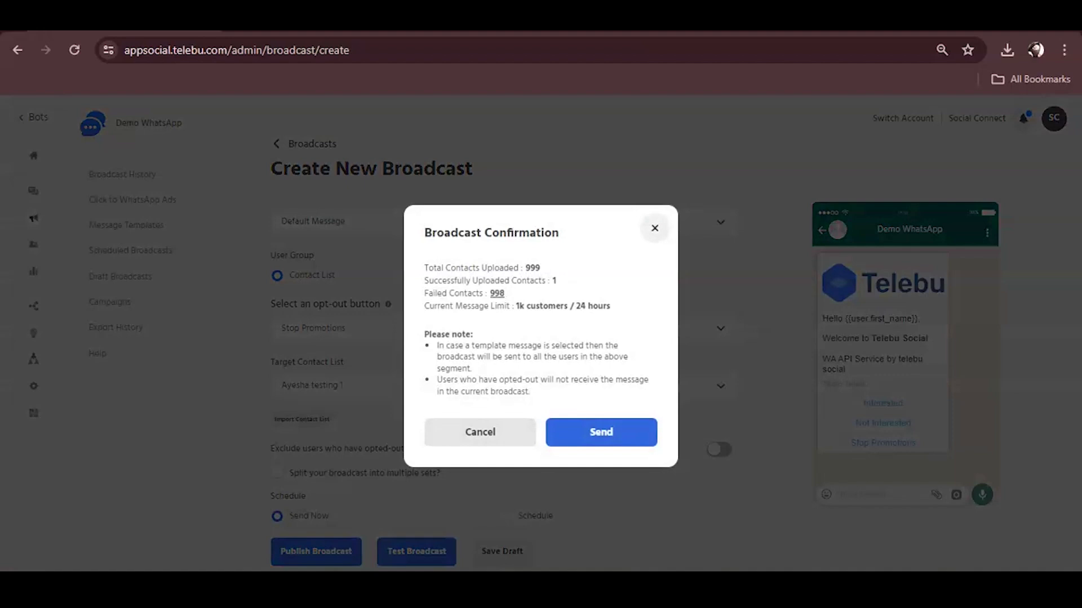
Step: Point out the 999 total, 1 uploaded and 998 failed contact counts, then send the broadcast
double_click(533, 268)
click(533, 268)
double_click(554, 280)
click(554, 280)
double_click(497, 293)
click(497, 293)
click(601, 432)
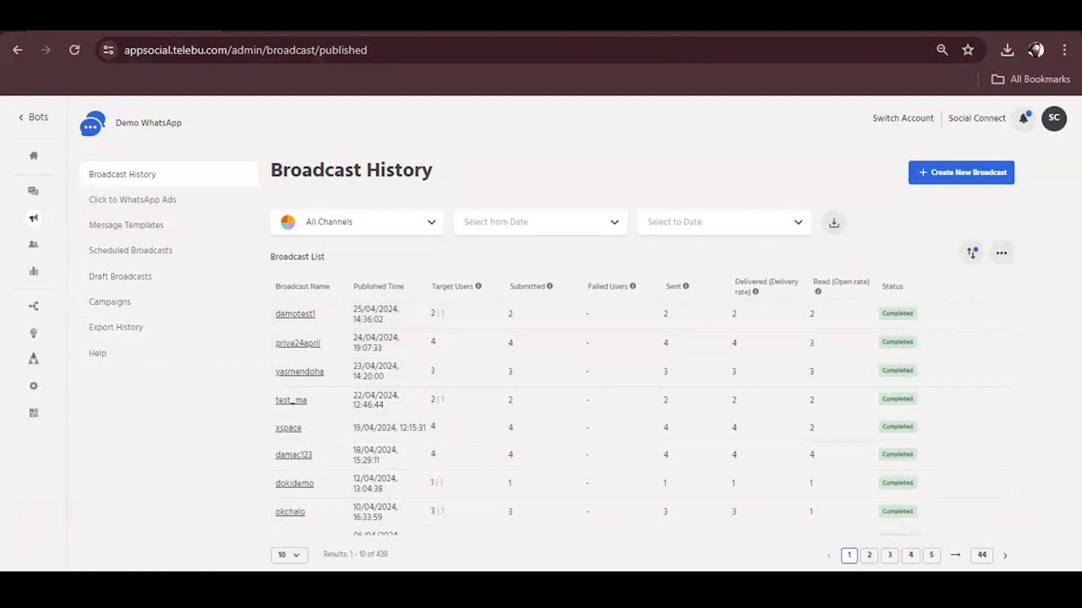
Step: In WhatsApp Web's Telebu chat, reply Interested to the received welcome broadcast
key(ctrl+Tab)
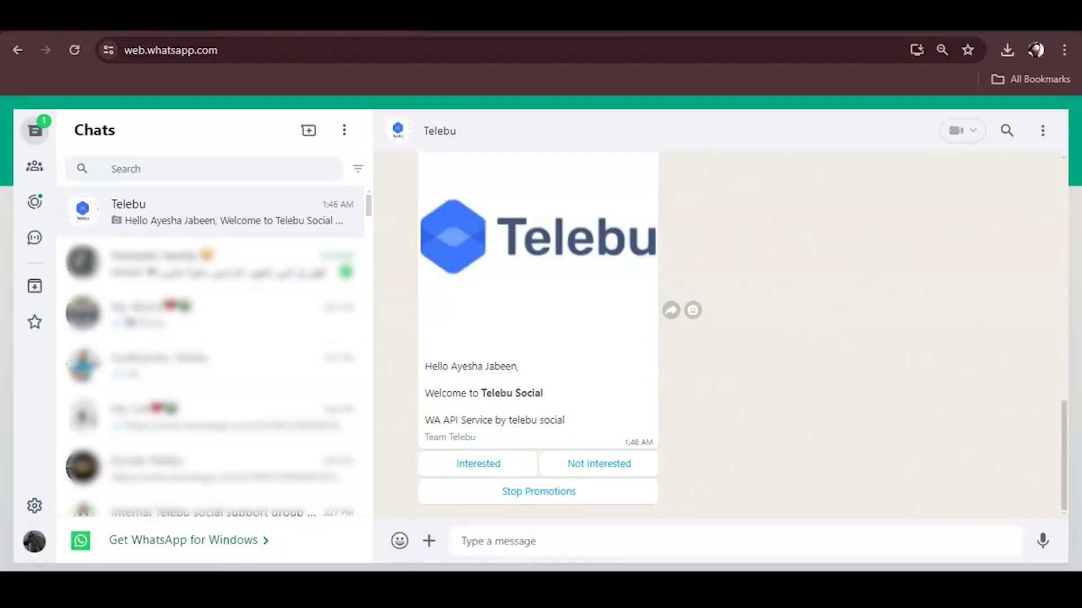
scroll(563, 338, up, 2)
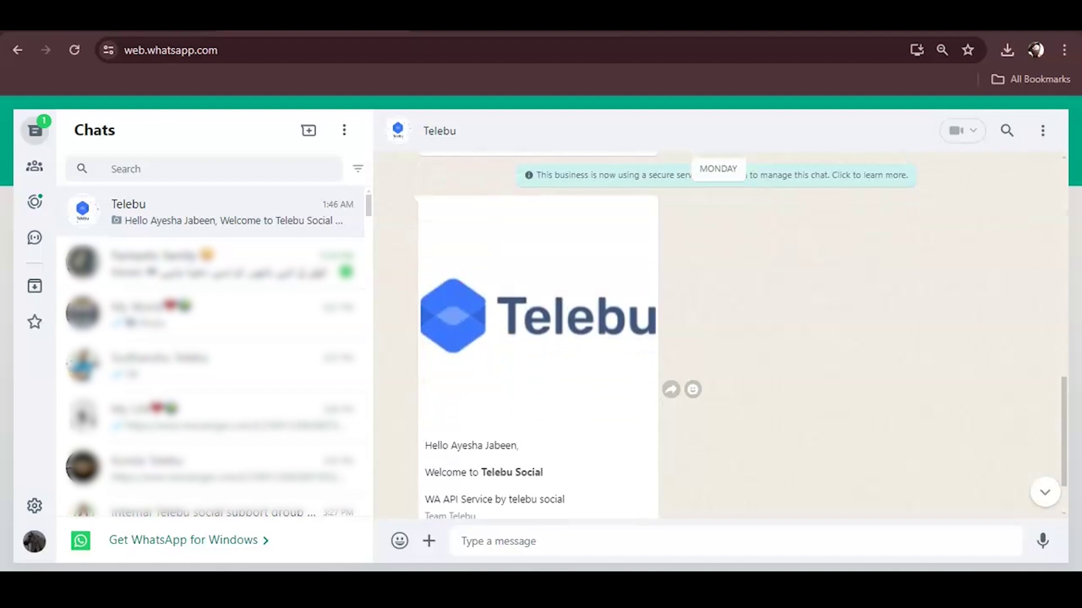
scroll(564, 338, down, 2)
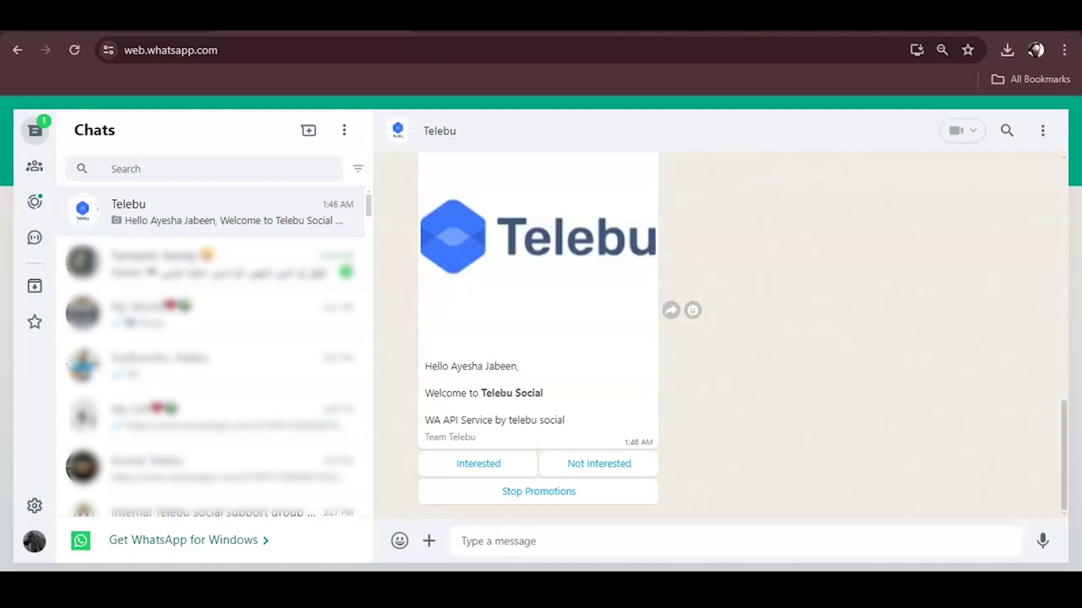
click(478, 463)
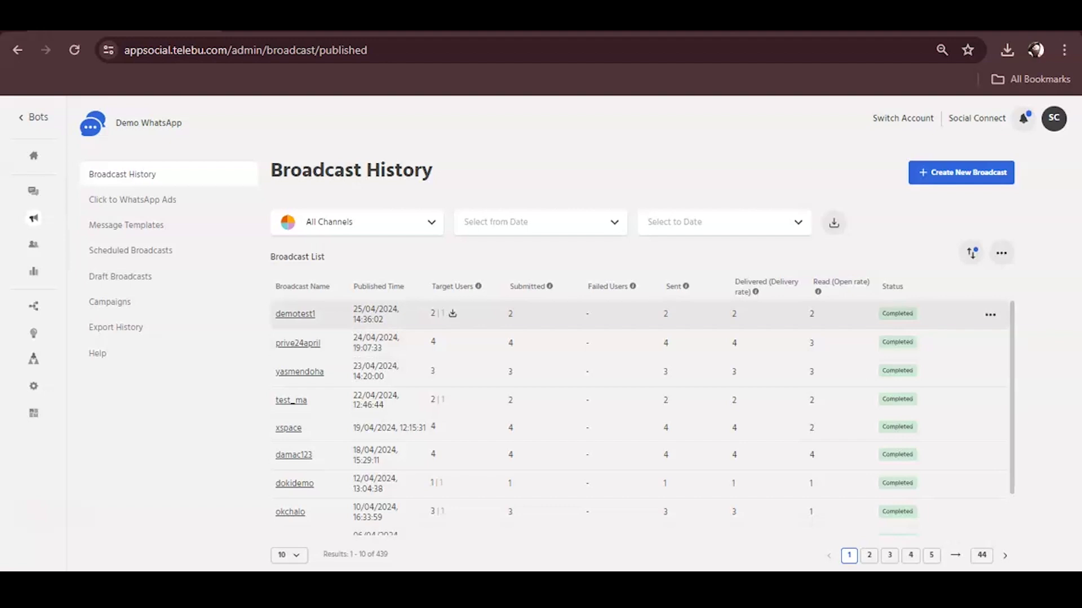
Step: View the prive24april broadcast report, then go back to Broadcast History
click(989, 343)
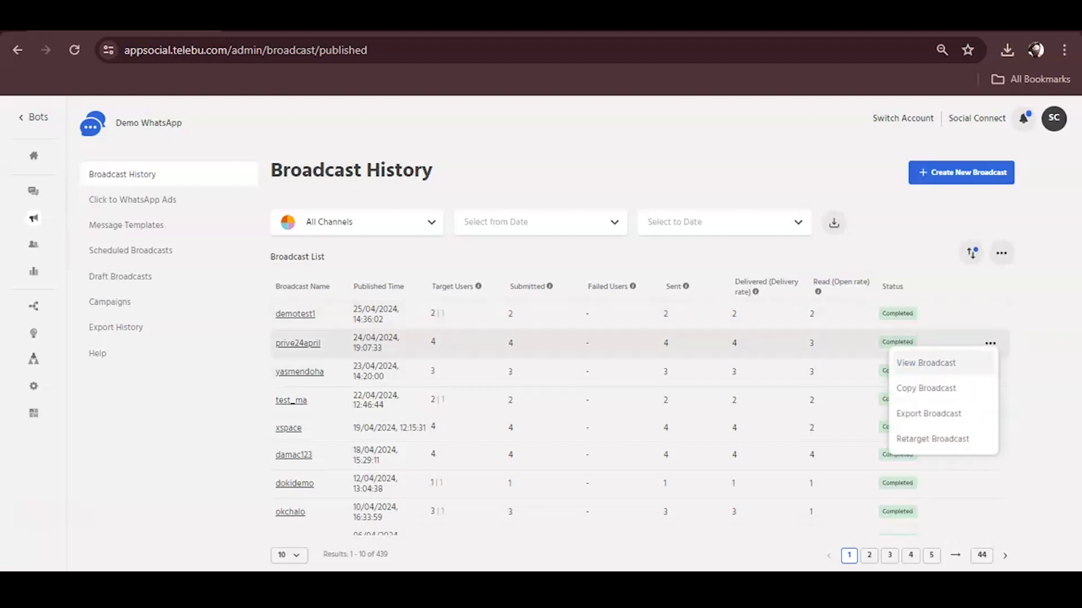
click(925, 362)
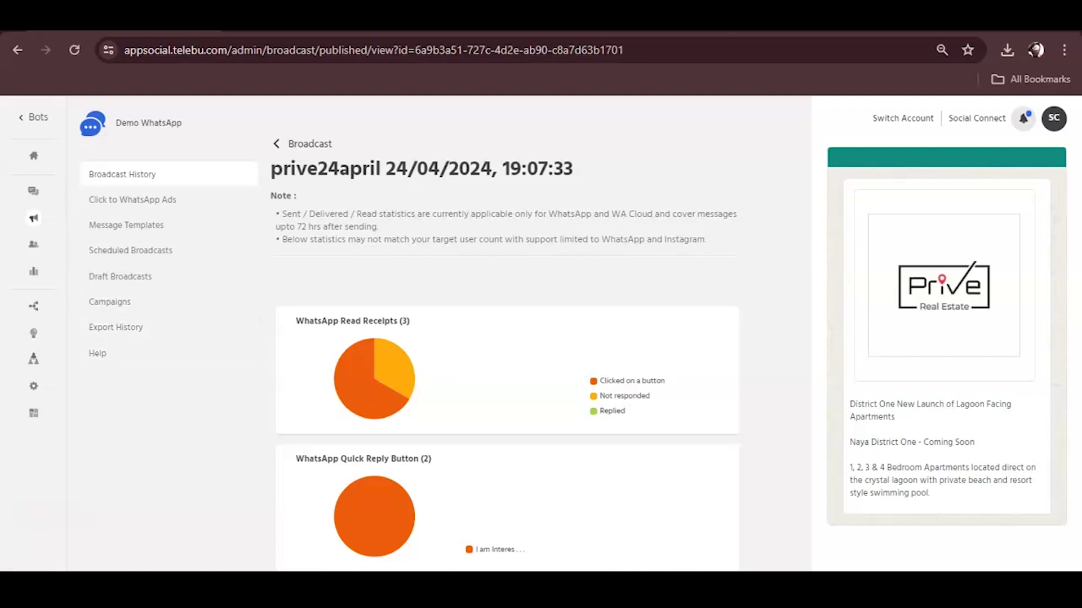
key(alt+Left)
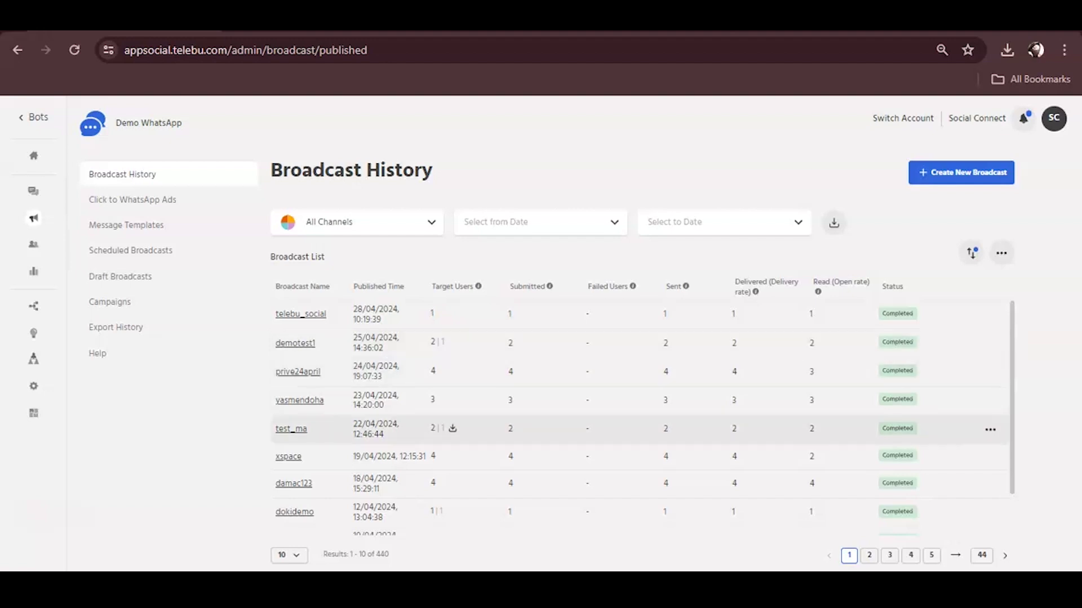
Step: Export the xspace broadcast from its actions menu and open xspace.csv.gz in WinRAR
scroll(642, 417, down, 1)
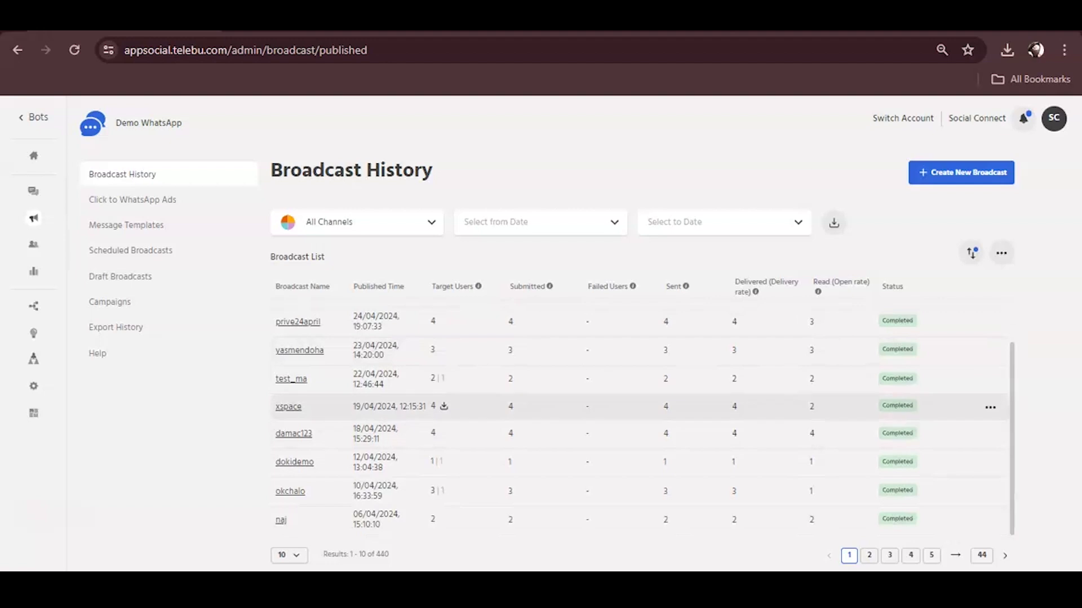
click(989, 407)
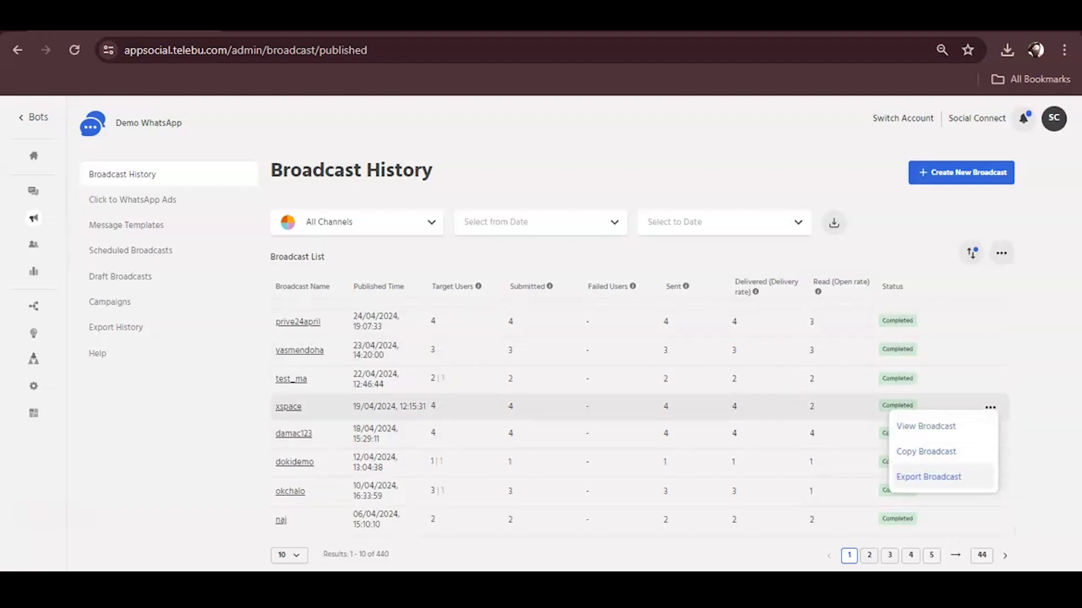
click(928, 476)
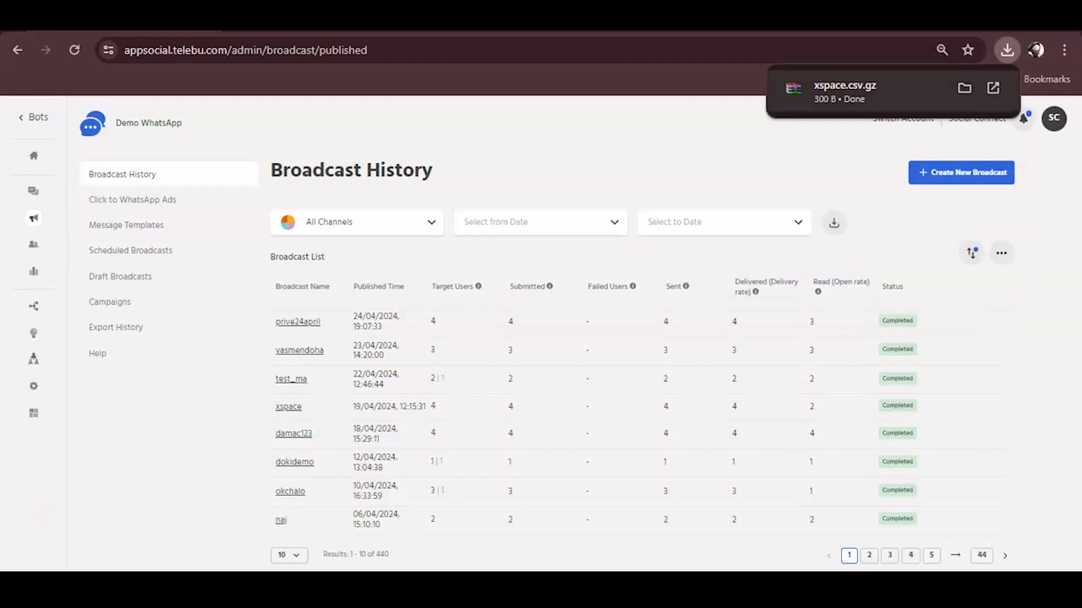
click(845, 91)
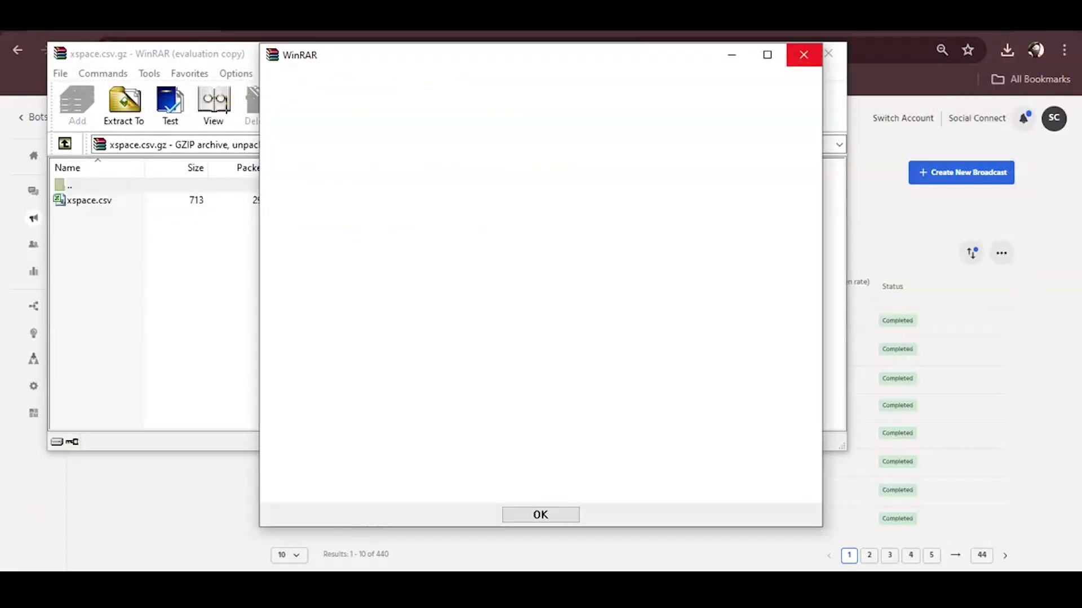
key(Return)
Step: Open xspace.csv in Excel and format the Target Username and phone columns as Number
double_click(89, 200)
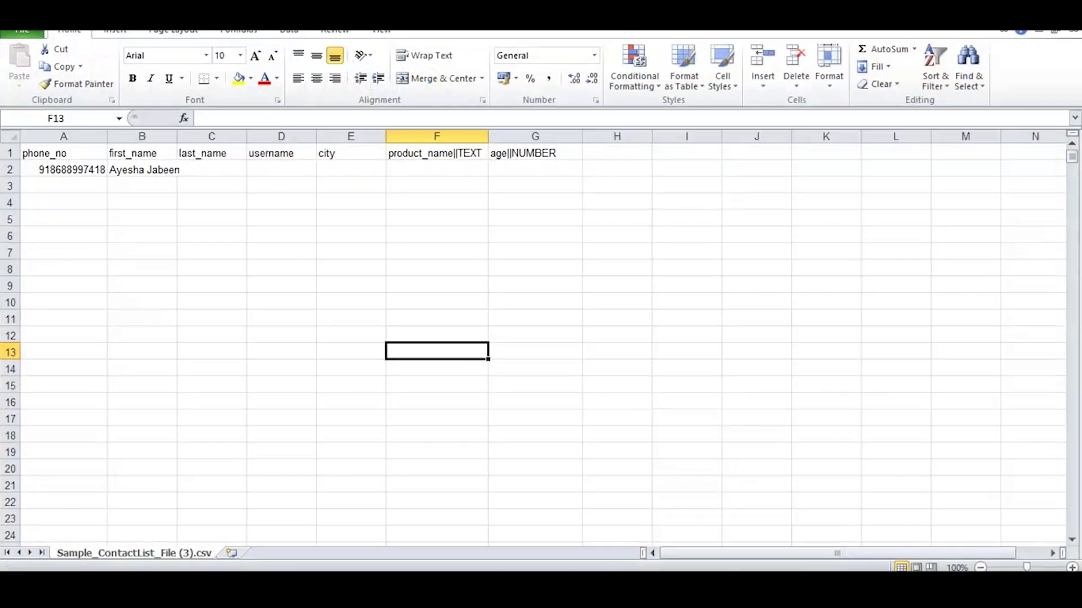
click(148, 138)
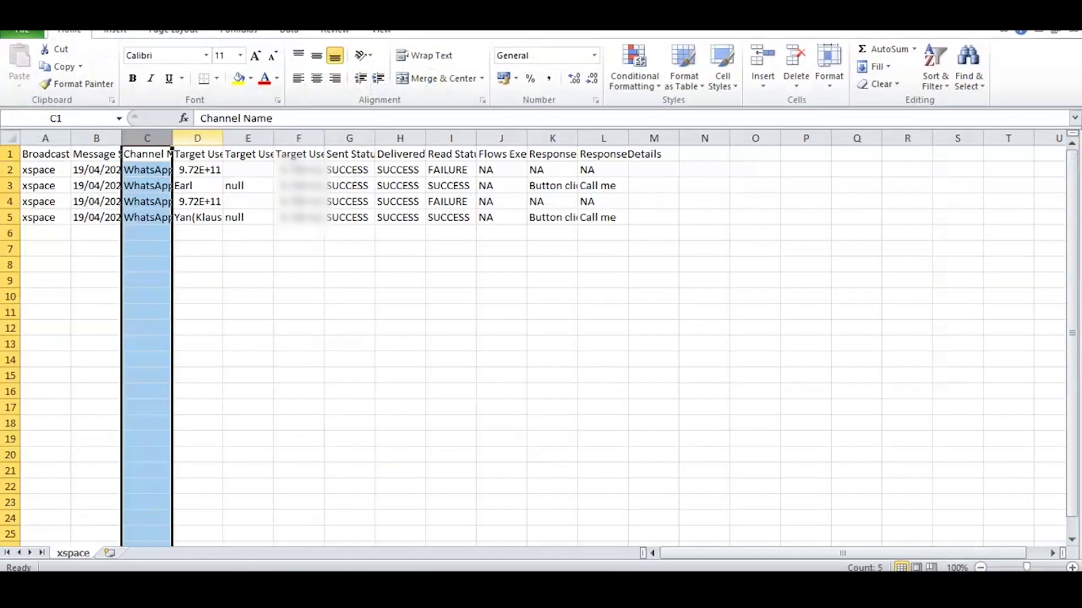
click(197, 138)
click(593, 55)
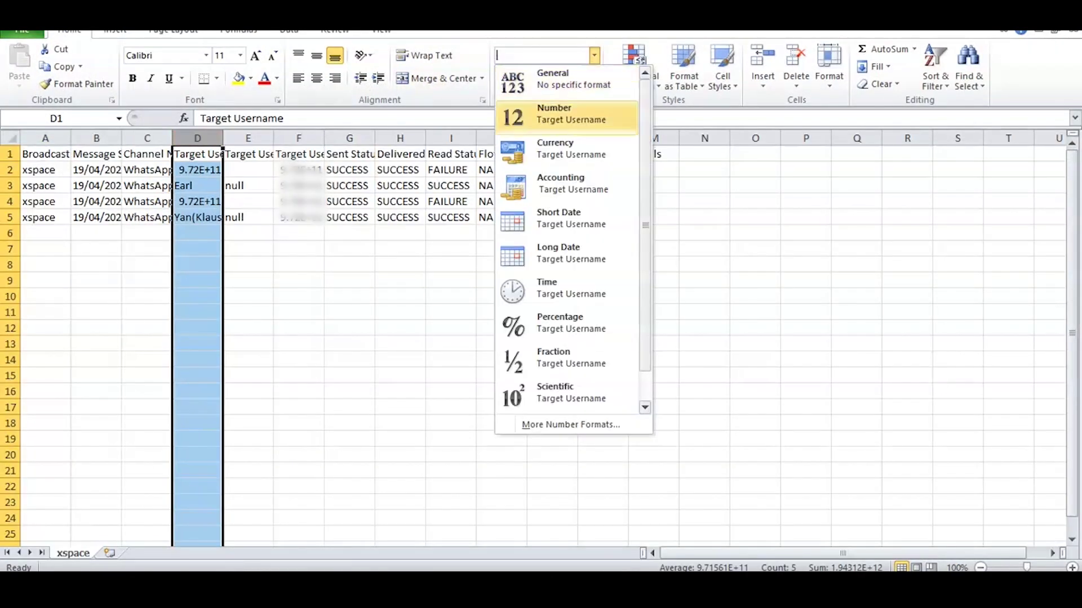
click(550, 111)
click(436, 327)
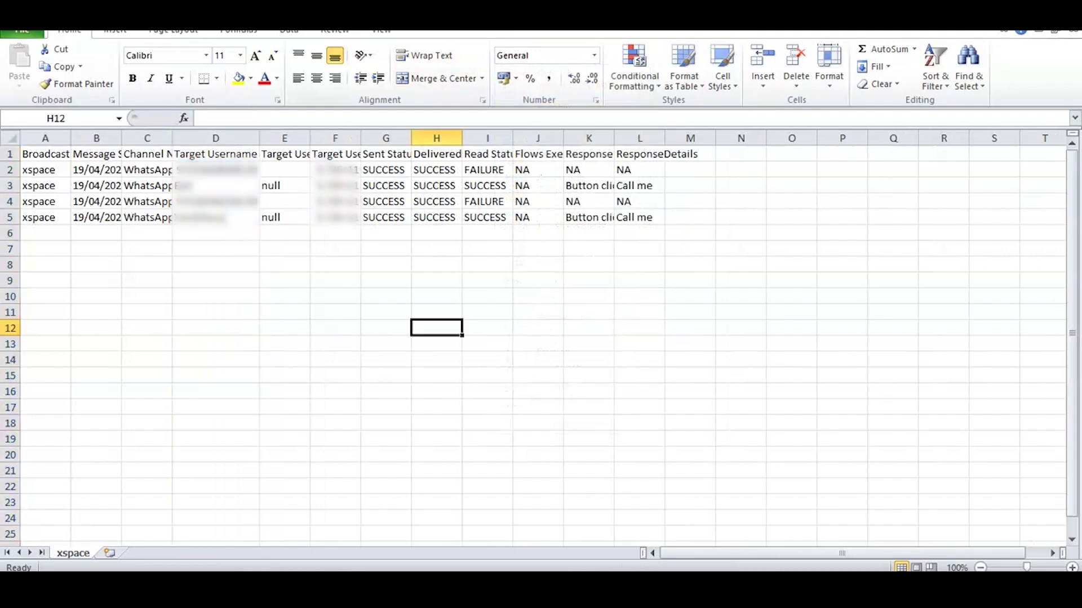
click(335, 138)
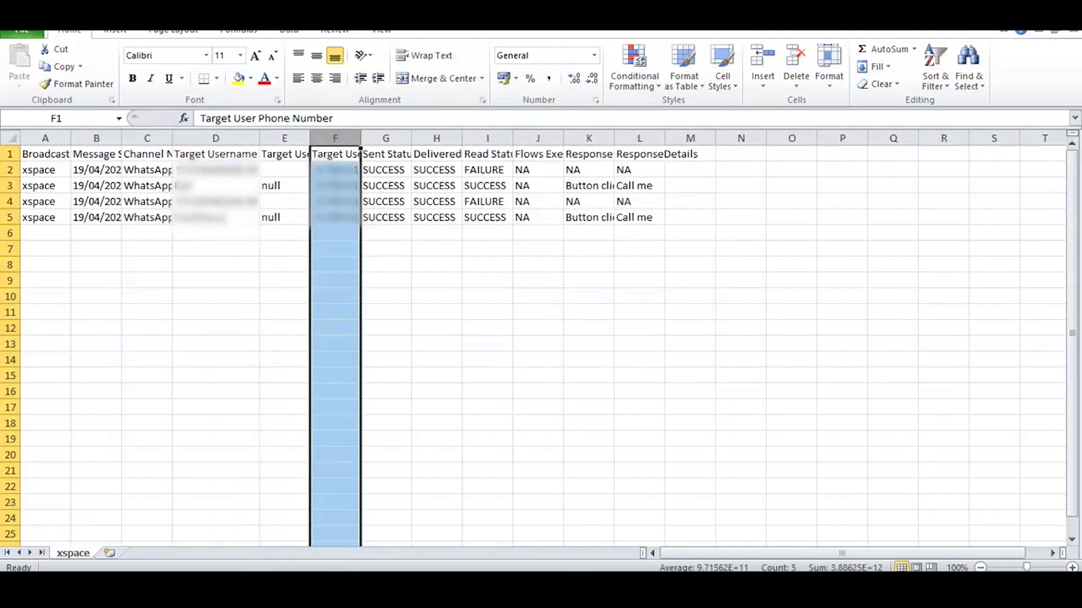
click(593, 55)
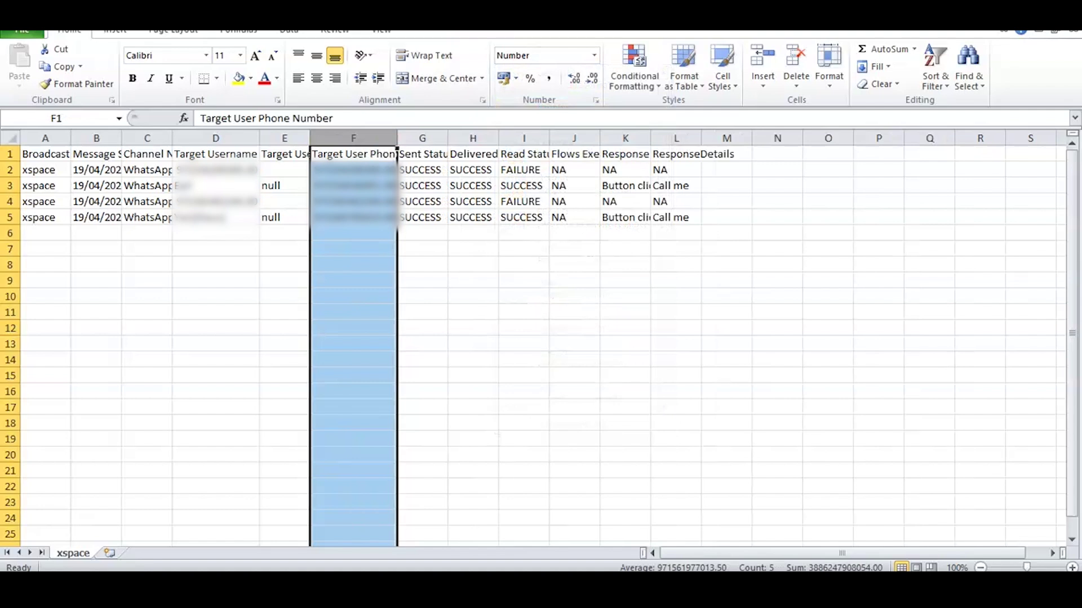
Step: Widen the Response Type column K to fit its entries and review the remaining columns
drag(422, 138, 473, 139)
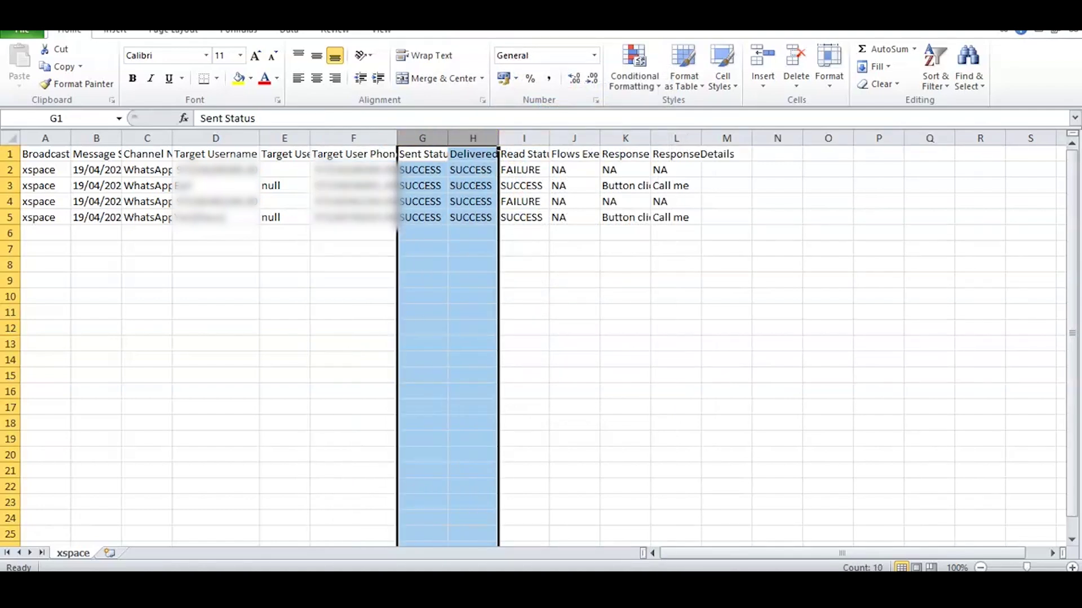
drag(524, 138, 600, 138)
click(625, 281)
click(625, 138)
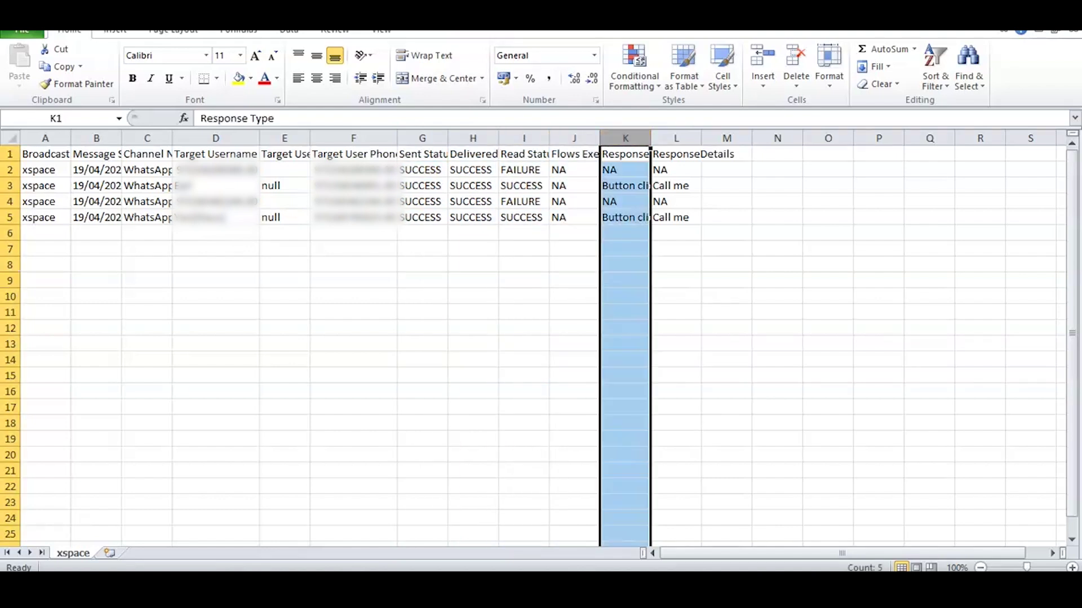
drag(651, 138, 686, 138)
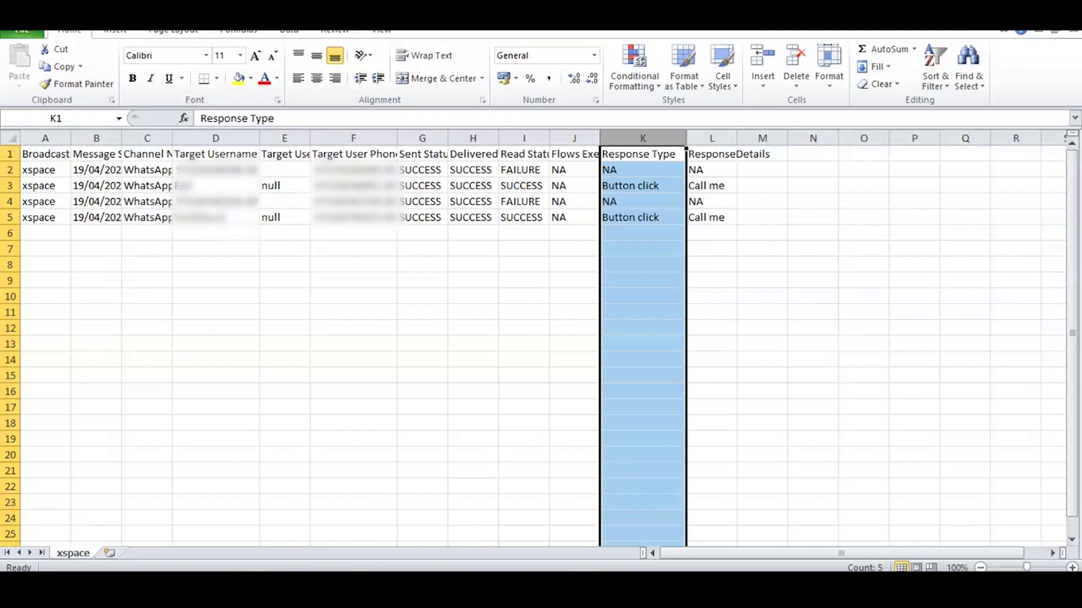
click(763, 249)
click(711, 138)
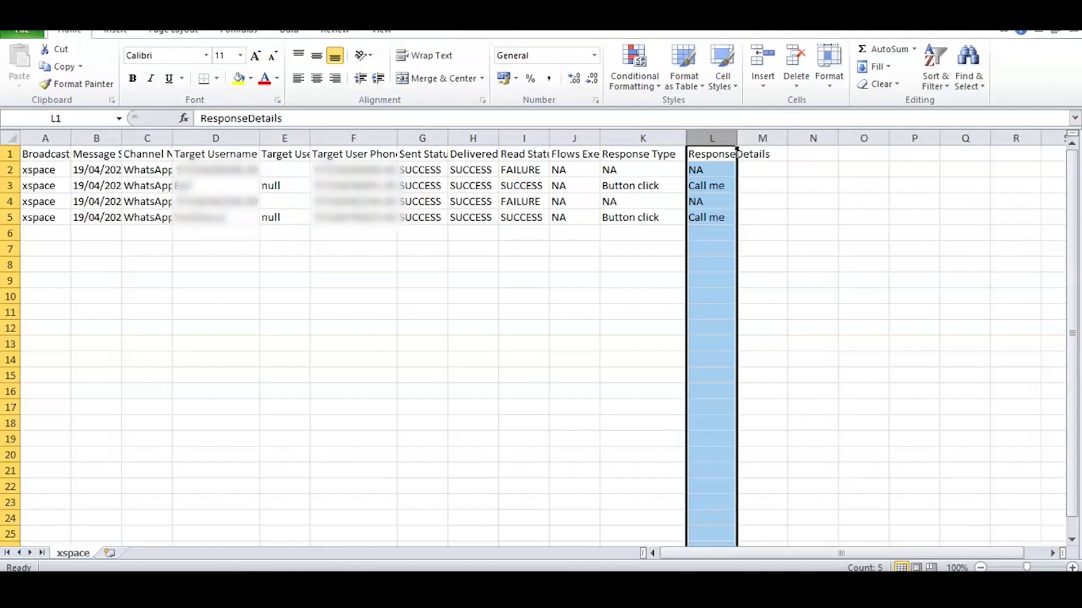
click(813, 249)
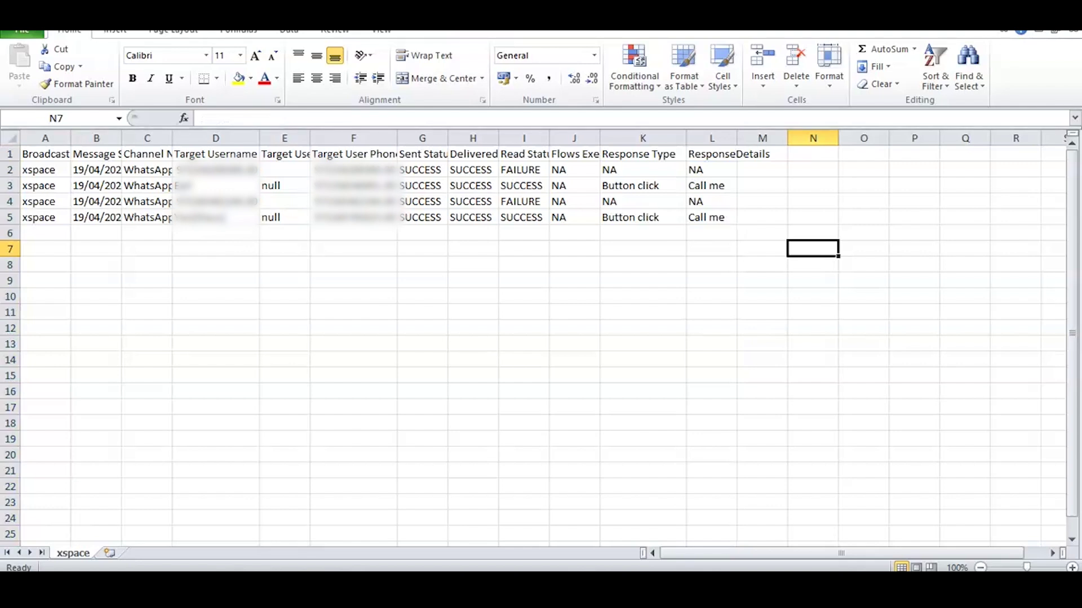
click(11, 138)
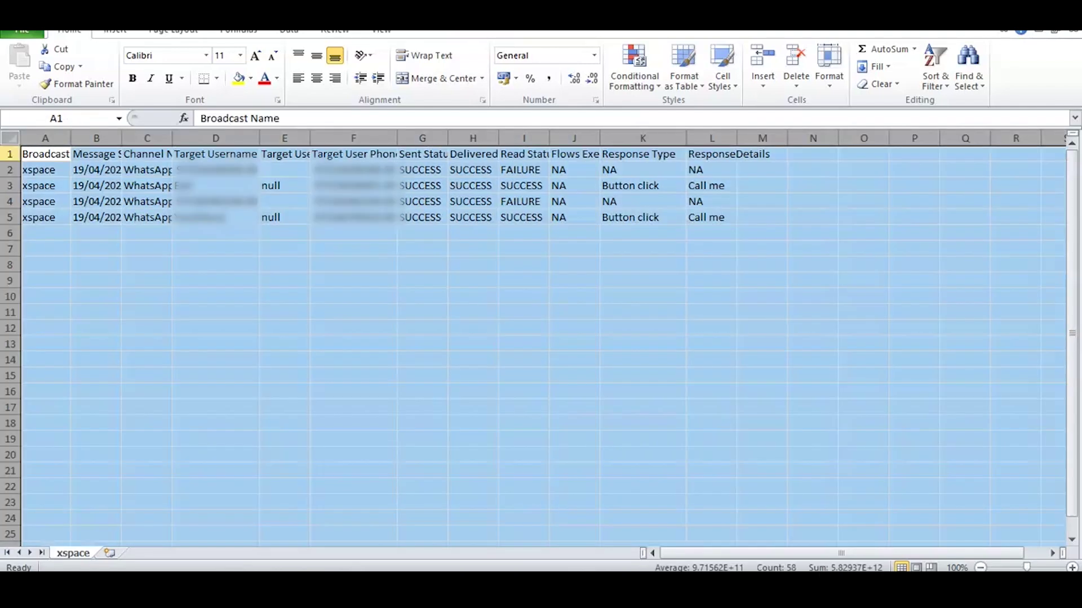
click(473, 327)
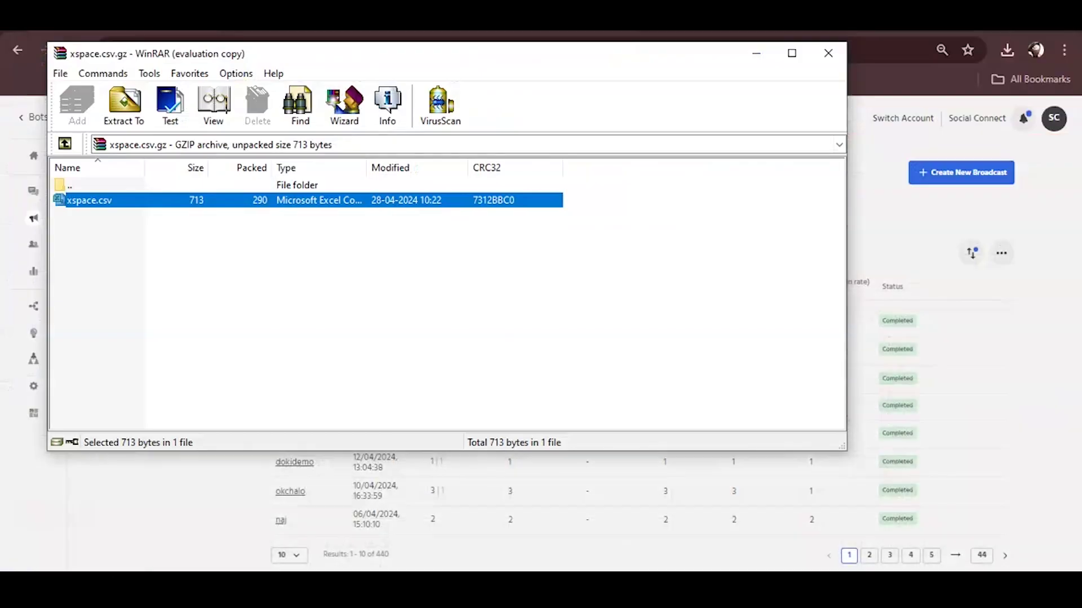
Step: Close the WinRAR xspace.csv.gz window
click(828, 53)
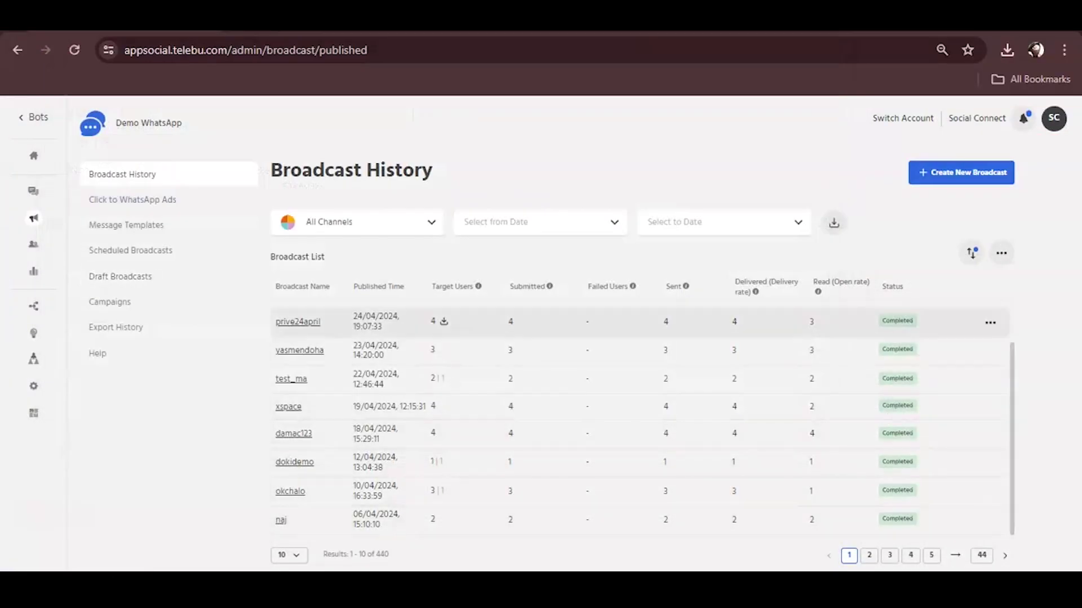